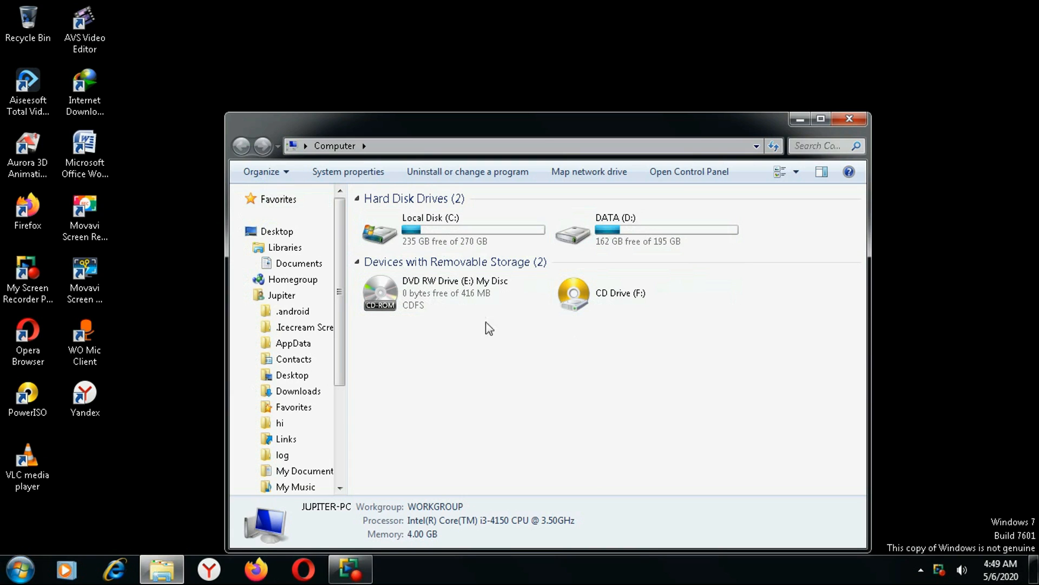
# Browse DVD RW Drive (E:) to the Peach Tree 2007 folder and start SETUP.EXE.
pyautogui.doubleClick(399, 292)
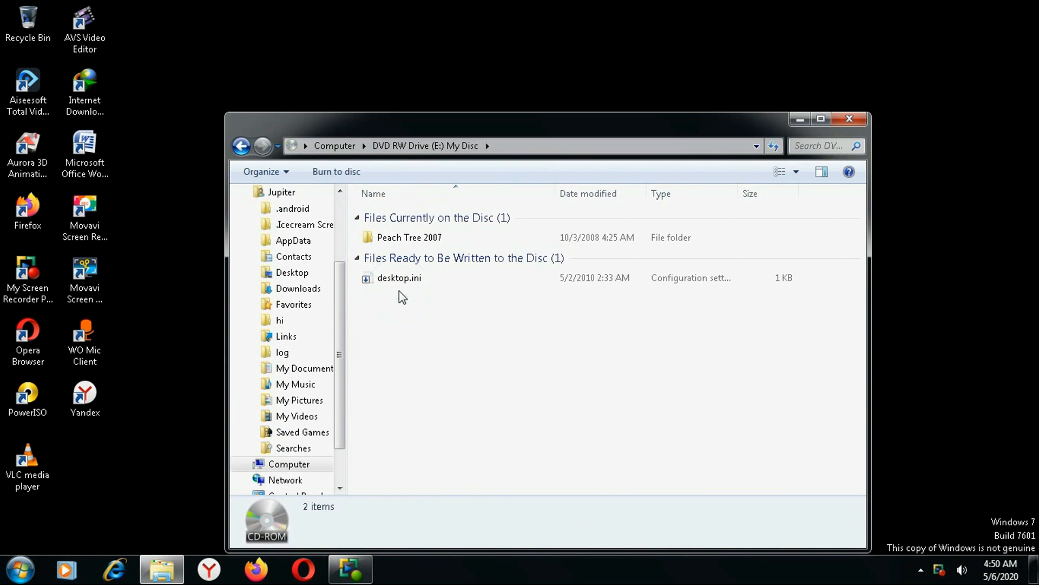
pyautogui.doubleClick(392, 237)
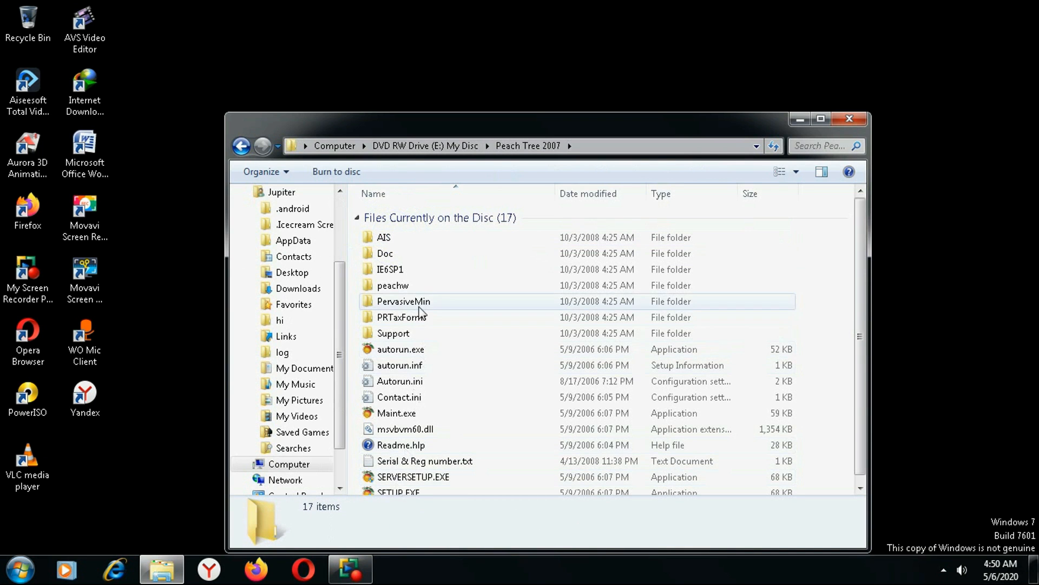
pyautogui.scroll(-1, 436, 421)
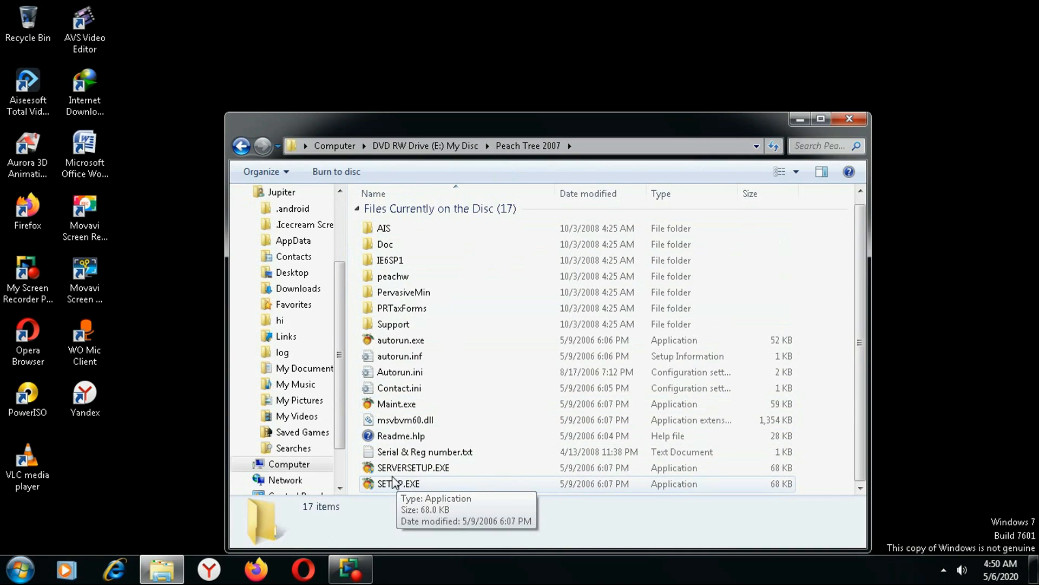
pyautogui.doubleClick(424, 483)
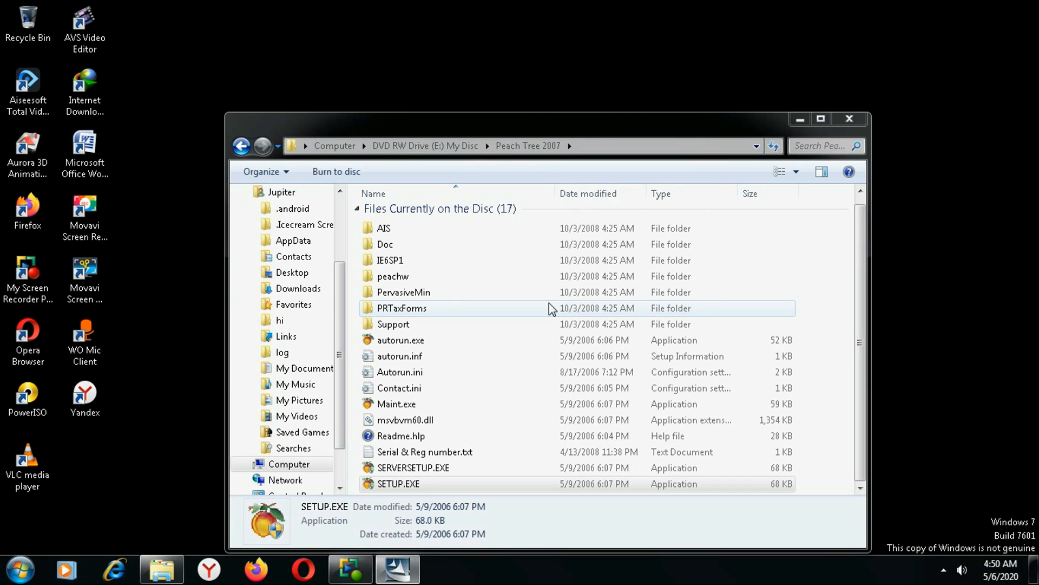
# Dismiss the anti-virus notice, pass the welcome page and accept the license agreement.
pyautogui.click(799, 117)
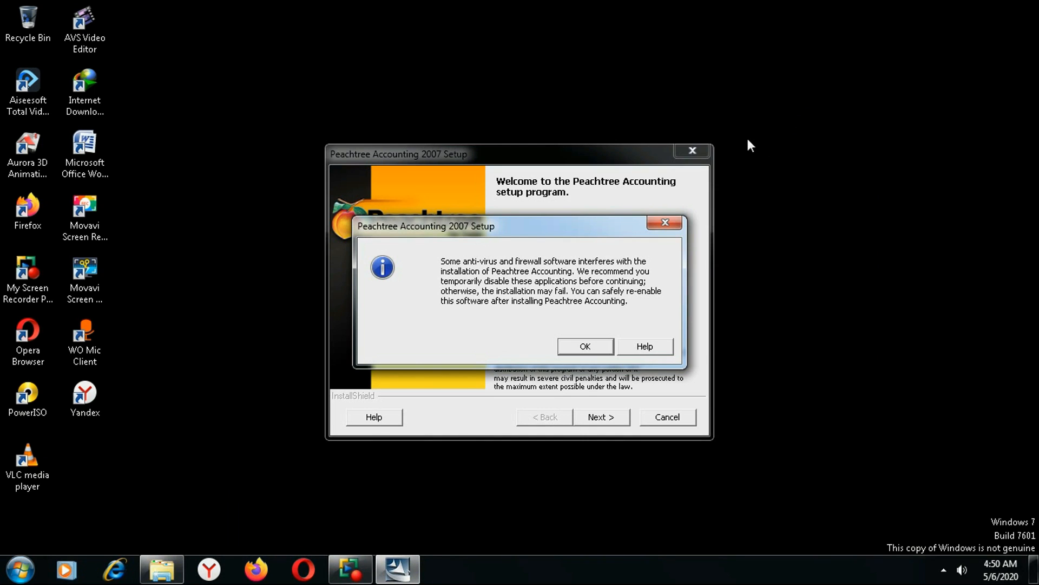
pyautogui.click(573, 348)
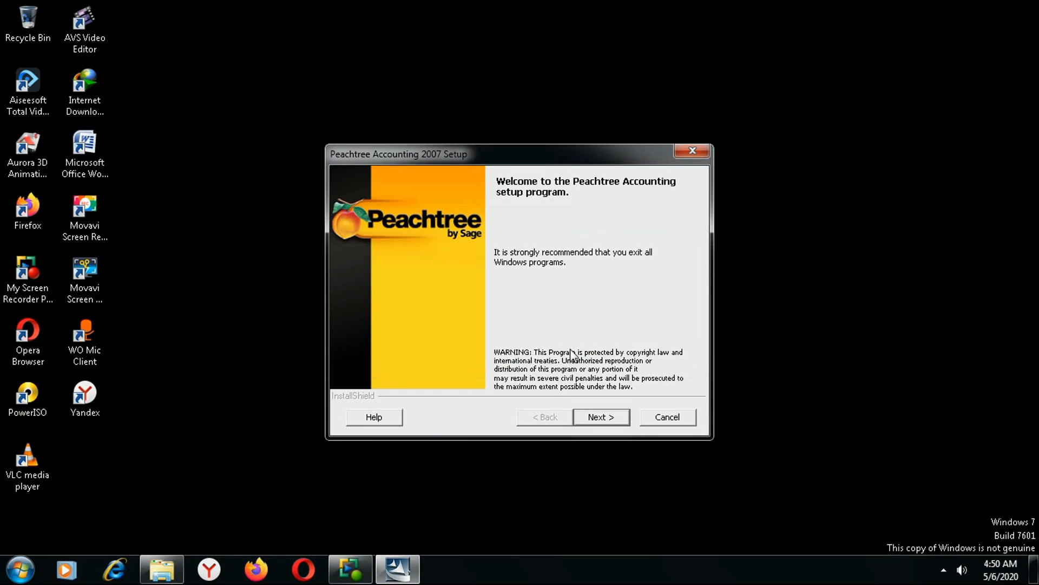
pyautogui.click(601, 417)
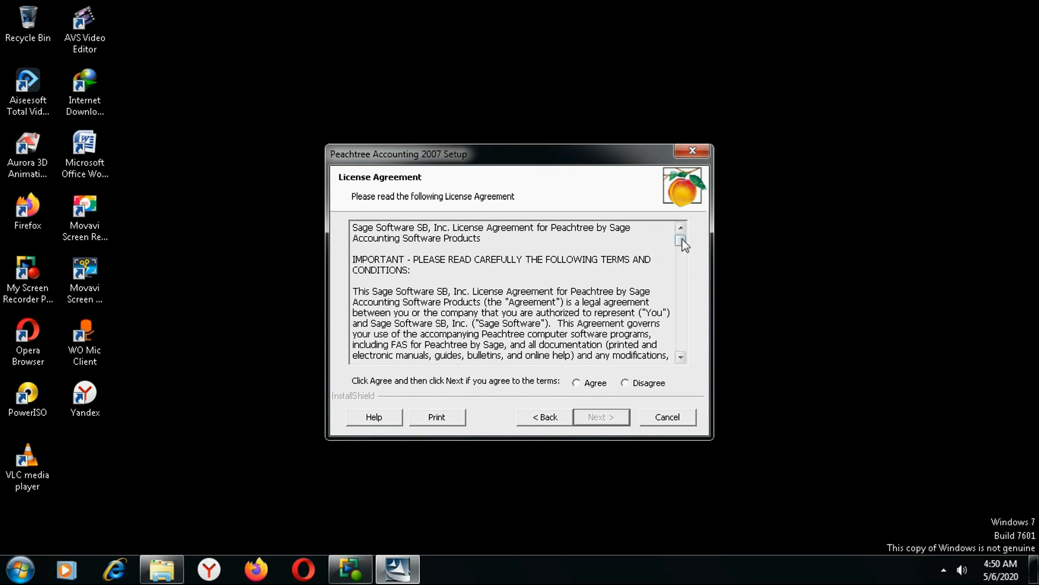
pyautogui.moveTo(682, 238)
pyautogui.mouseDown()
pyautogui.moveTo(687, 339)
pyautogui.moveTo(687, 244)
pyautogui.mouseUp()
pyautogui.click(621, 416)
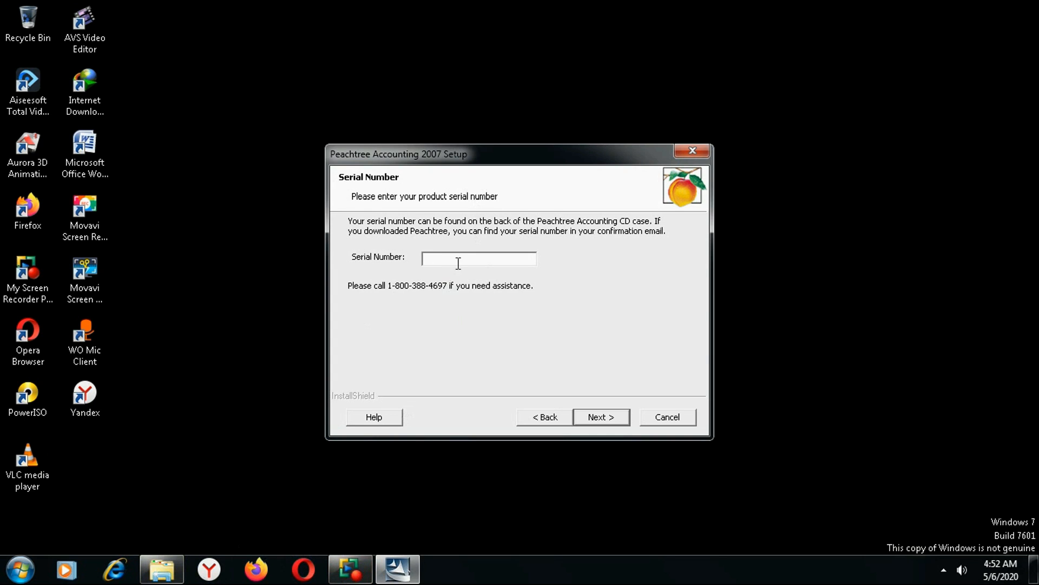
# Copy the first serial number from the disc's Serial & Reg number.txt in Notepad.
pyautogui.click(21, 570)
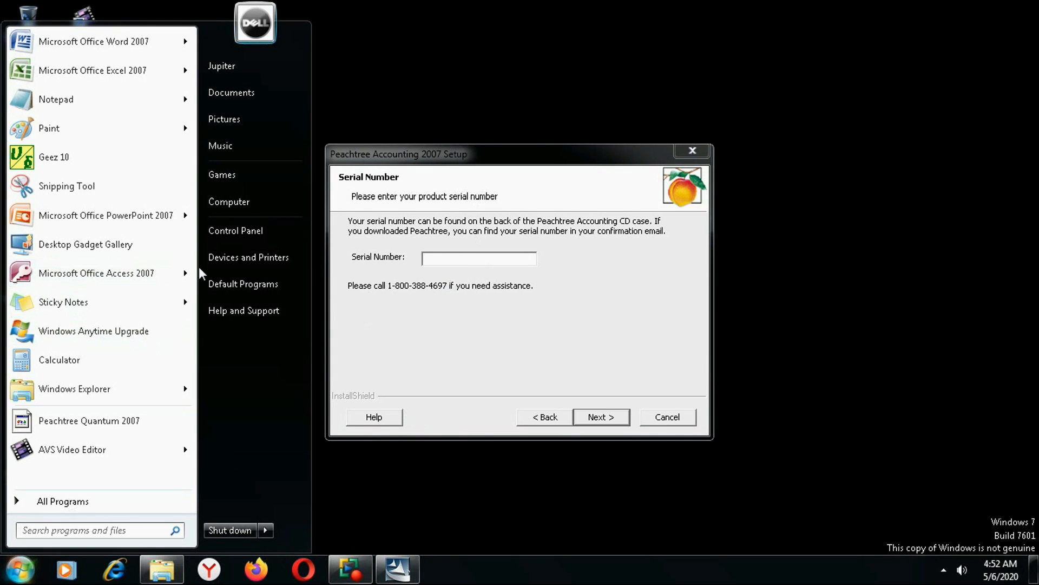
pyautogui.click(238, 200)
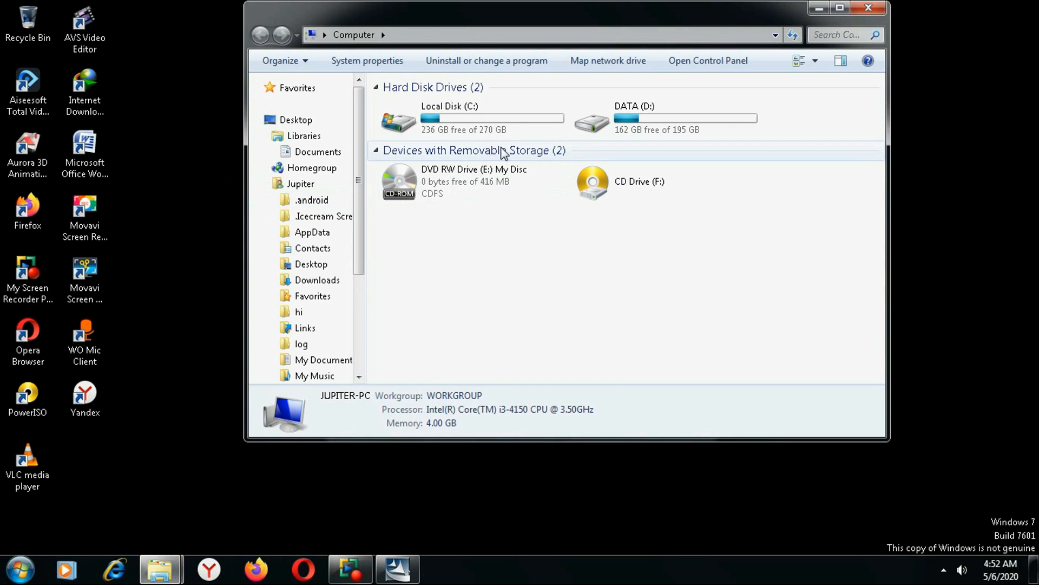
pyautogui.doubleClick(404, 182)
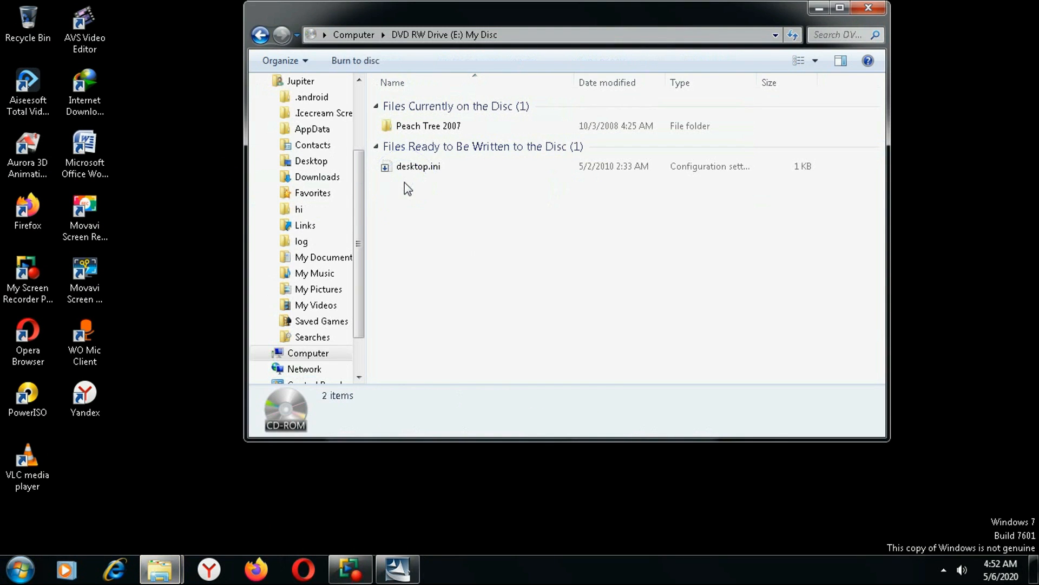
pyautogui.doubleClick(421, 123)
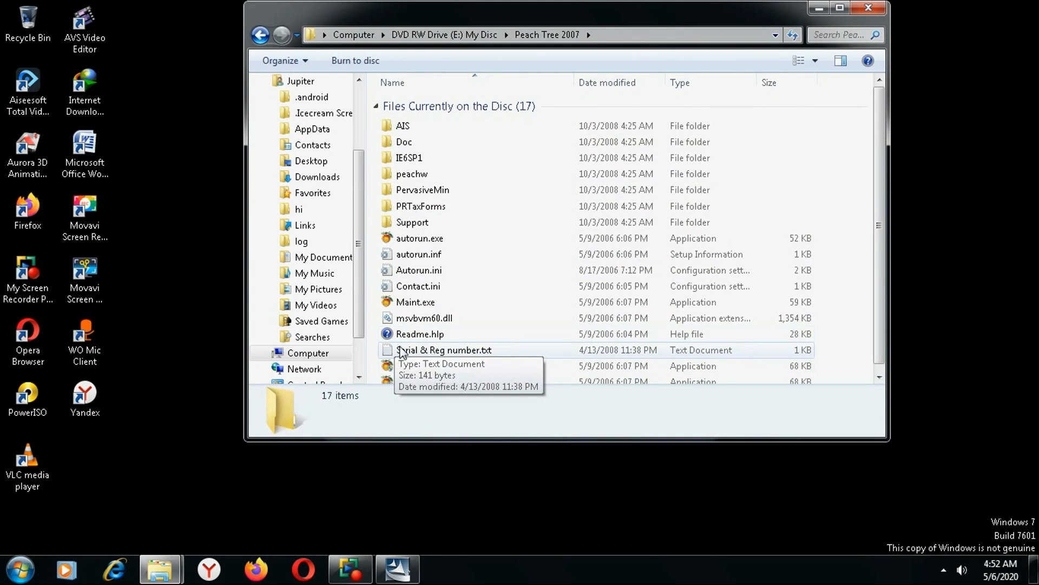
pyautogui.doubleClick(433, 352)
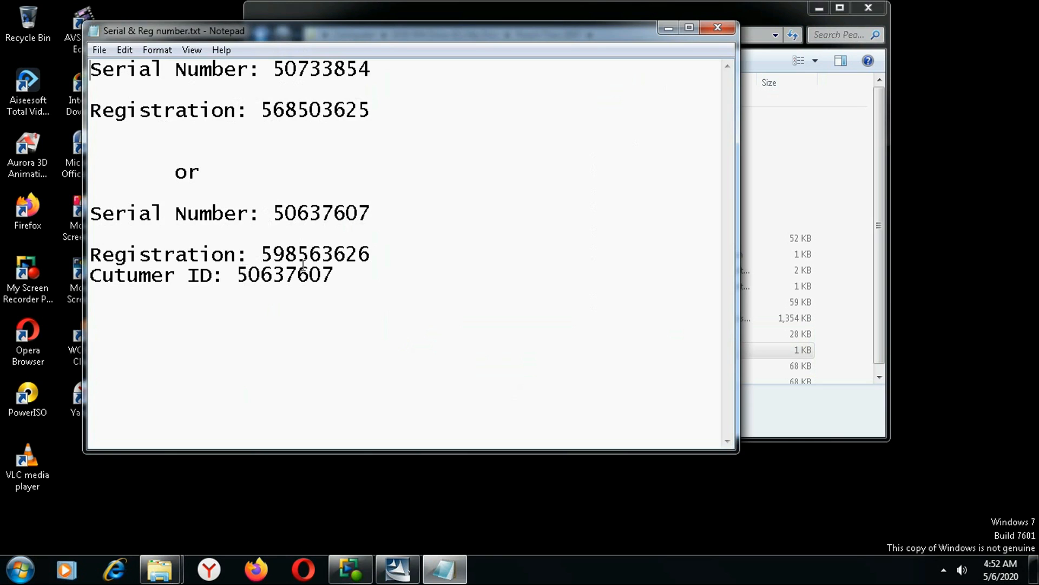
pyautogui.moveTo(372, 69); pyautogui.dragTo(272, 70)
pyautogui.rightClick(293, 71)
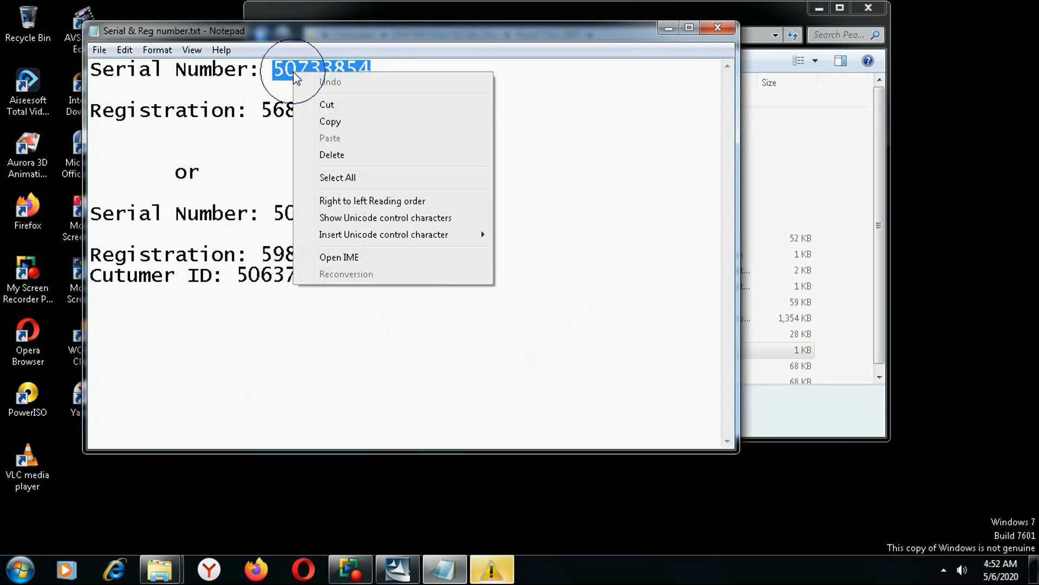
pyautogui.click(325, 120)
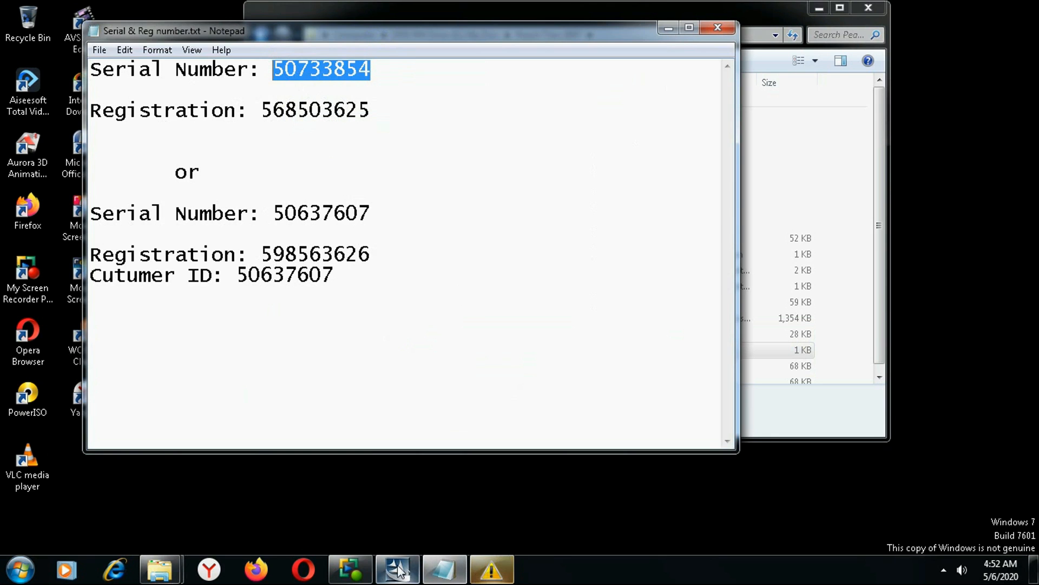
# Paste the serial number into the setup's Serial Number field and continue.
pyautogui.click(492, 569)
pyautogui.rightClick(441, 263)
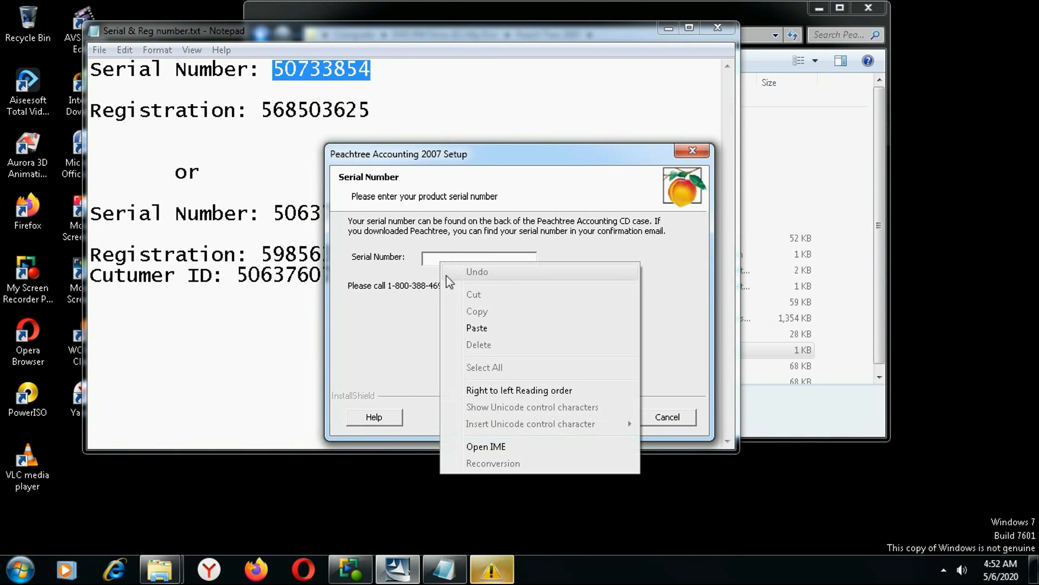
pyautogui.click(438, 259)
pyautogui.rightClick(437, 259)
pyautogui.click(473, 325)
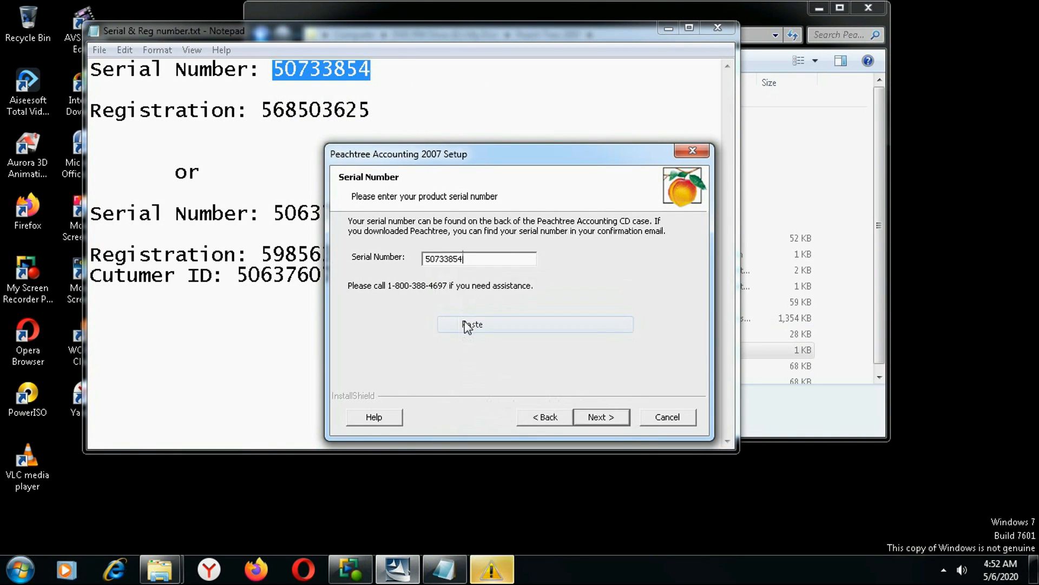
pyautogui.click(613, 417)
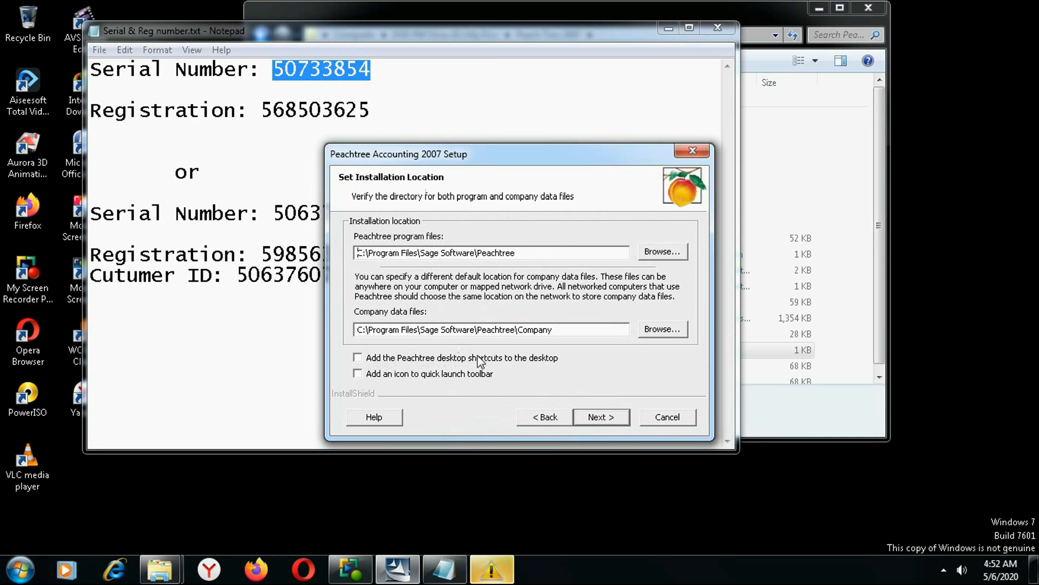
# Enable desktop shortcuts and a quick launch icon, keeping the default install folders.
pyautogui.click(358, 358)
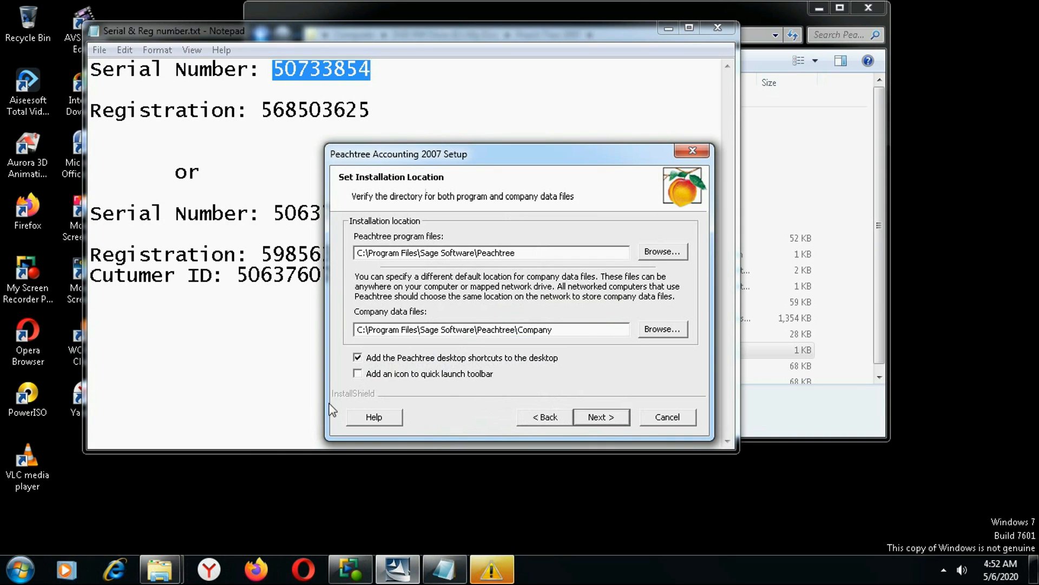
pyautogui.click(359, 376)
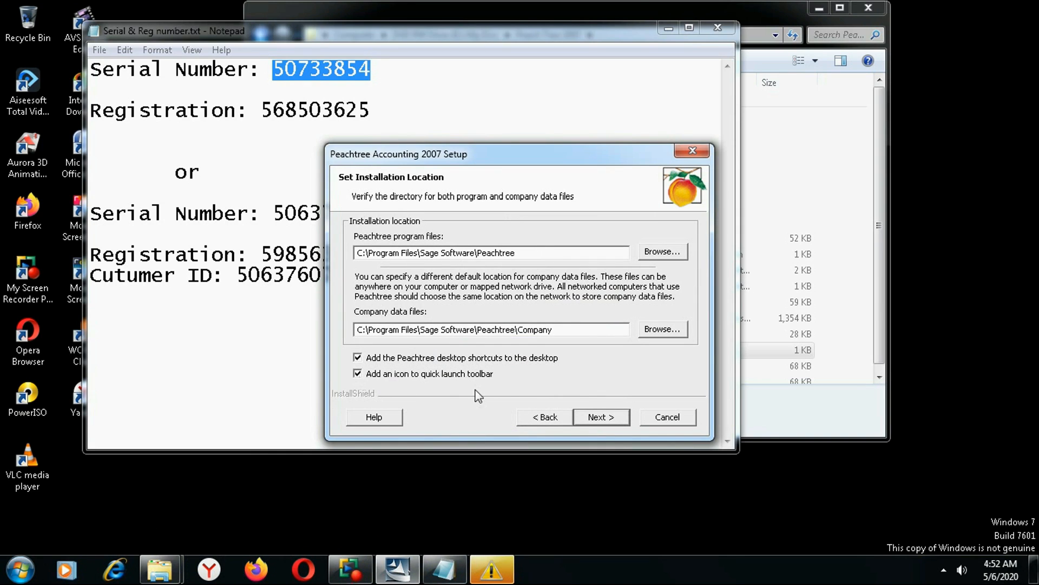
pyautogui.click(615, 419)
pyautogui.click(616, 421)
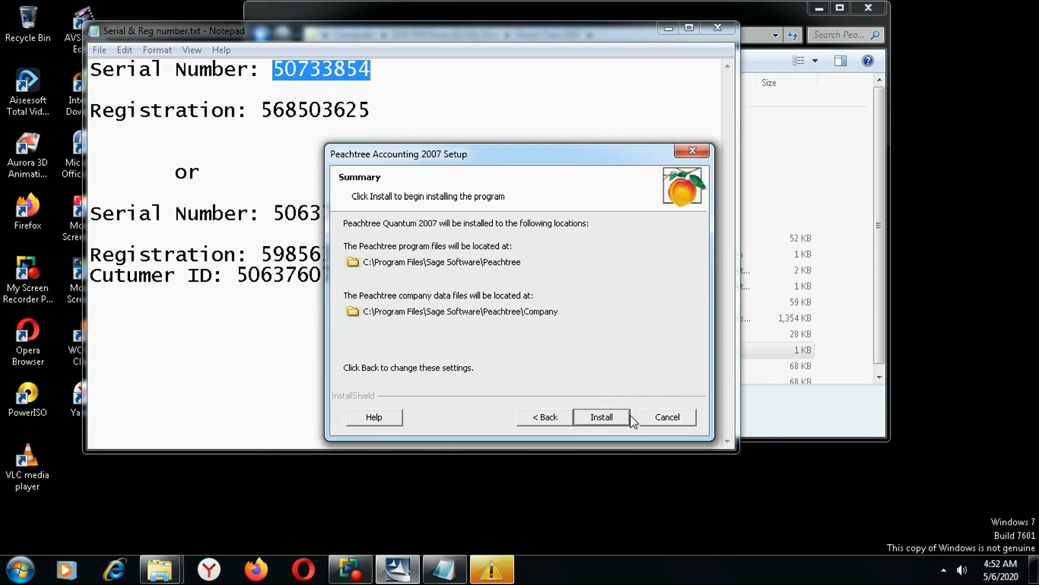
# Install Peachtree, dismiss the Driver Installation Error, and untick viewing the Release Notes.
pyautogui.click(622, 419)
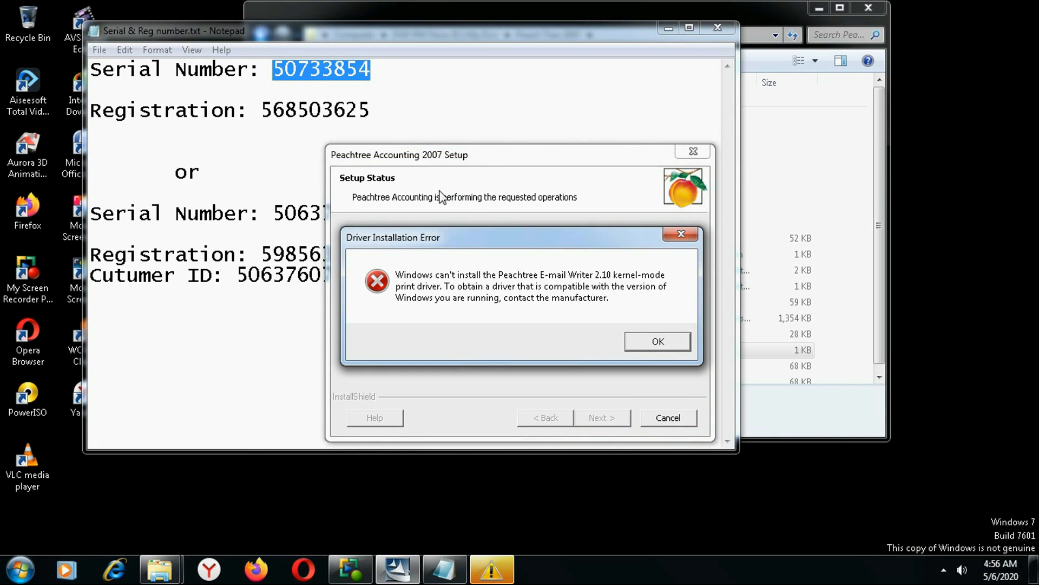
pyautogui.click(662, 343)
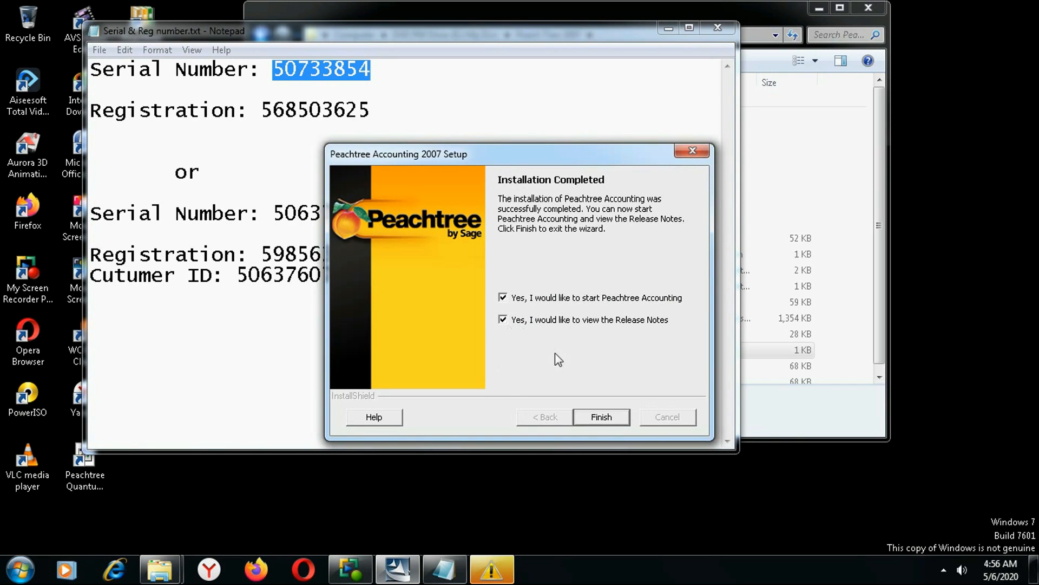
pyautogui.click(503, 320)
# Finish setup, close Notepad and Explorer, dismiss the Windows warning, and run Check Now for updates.
pyautogui.click(591, 418)
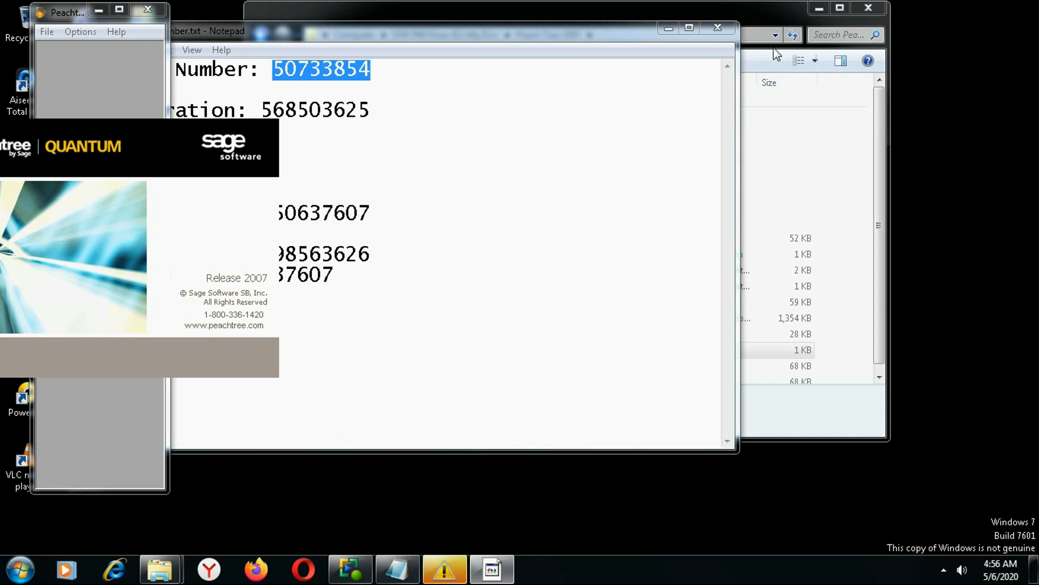
pyautogui.click(717, 26)
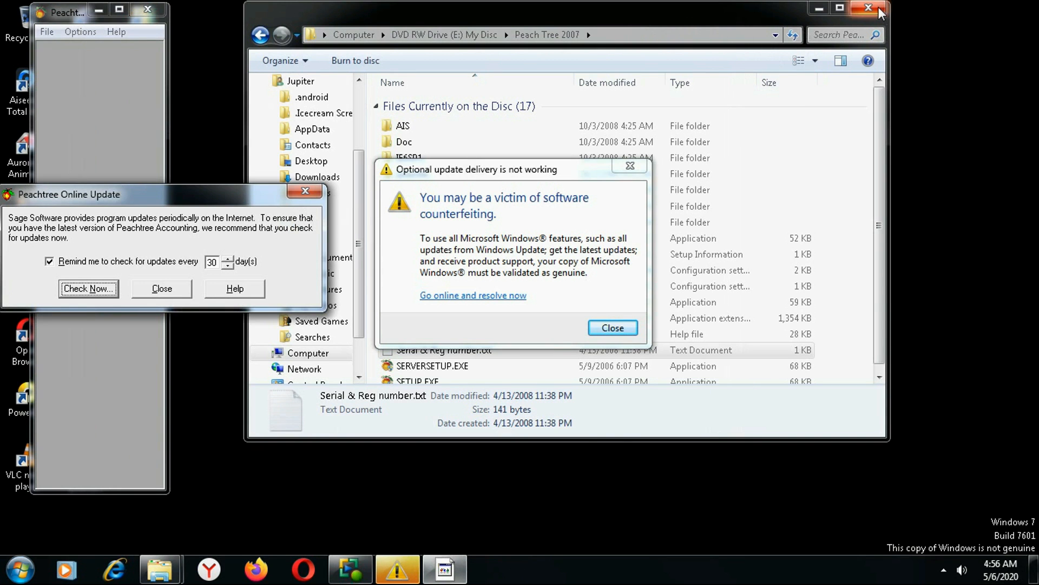
pyautogui.click(868, 9)
pyautogui.click(601, 327)
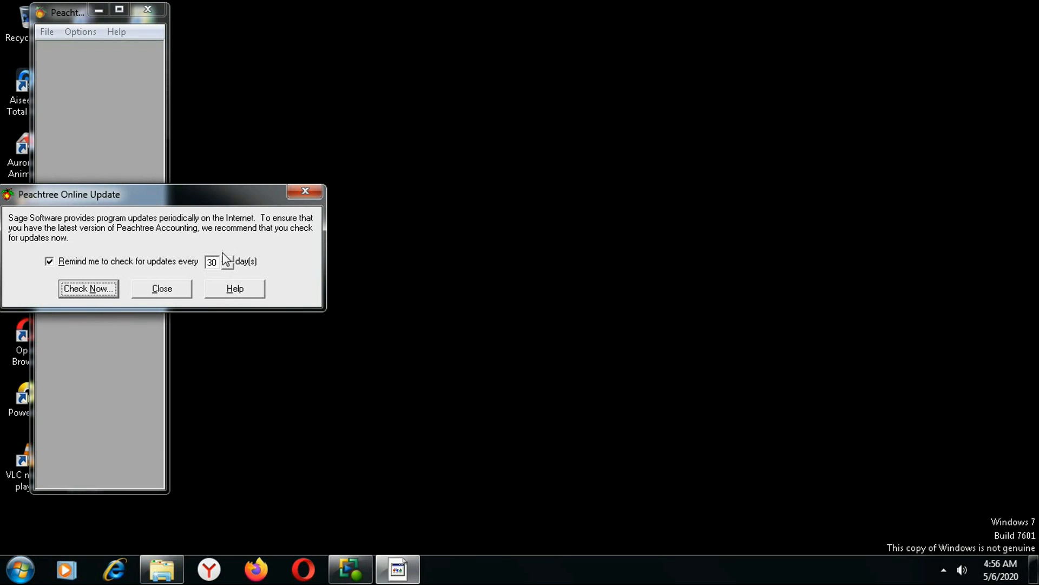
pyautogui.click(82, 289)
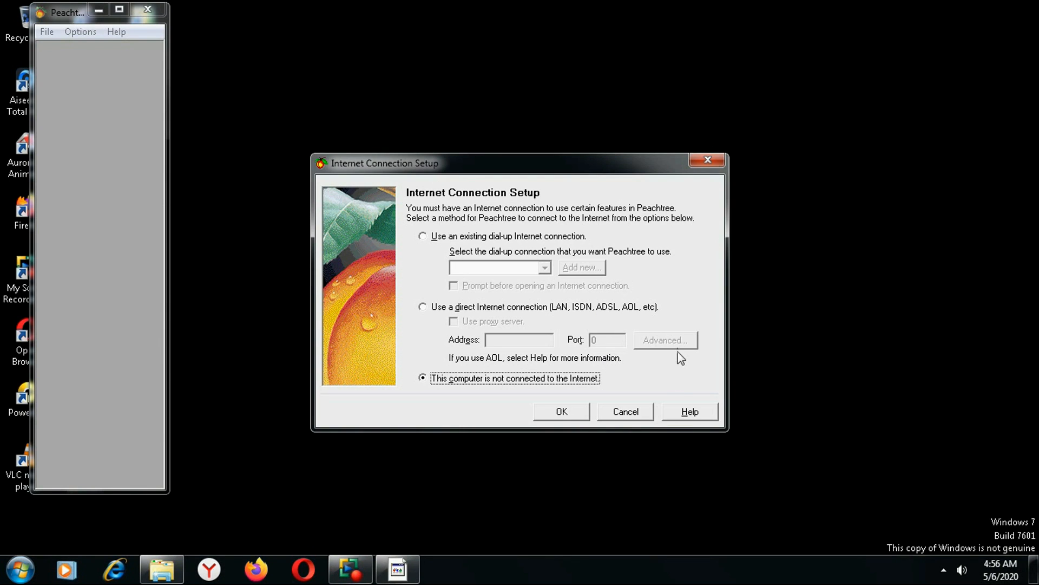
# Accept the no-Internet setting and copy the registration number from Serial & Reg number.txt.
pyautogui.click(571, 413)
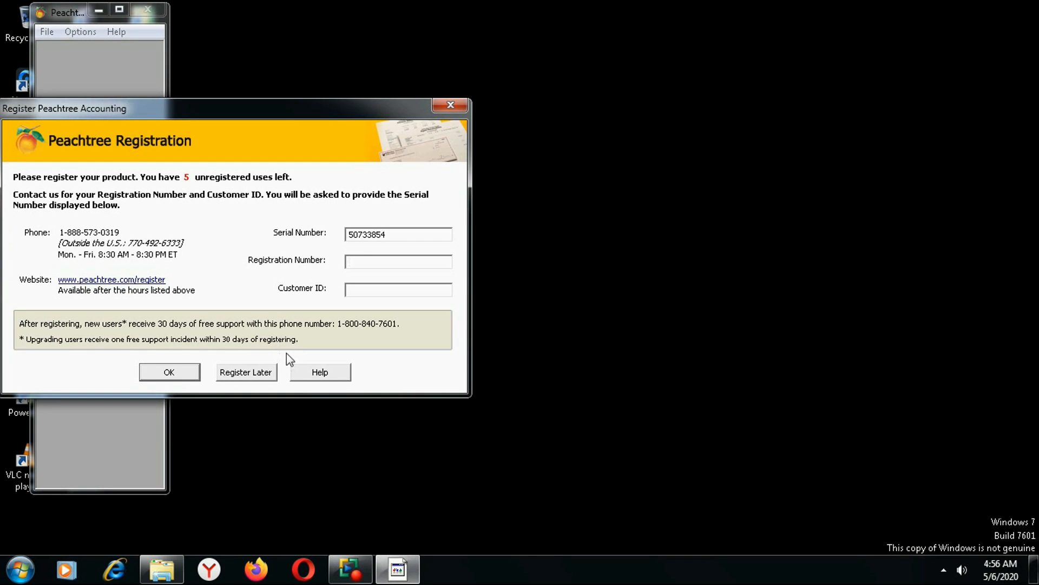
pyautogui.moveTo(271, 100); pyautogui.dragTo(530, 74)
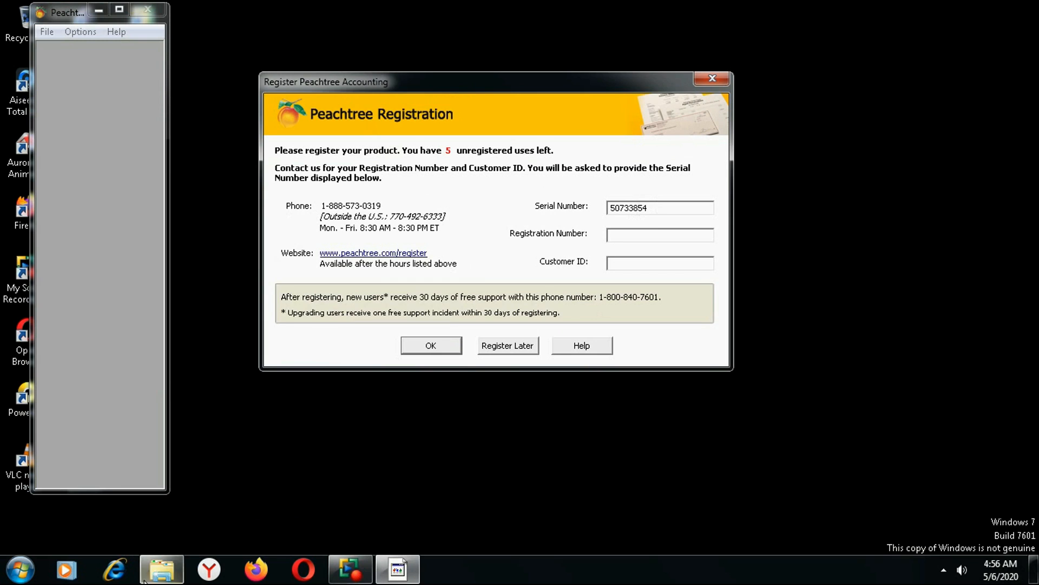
pyautogui.click(162, 569)
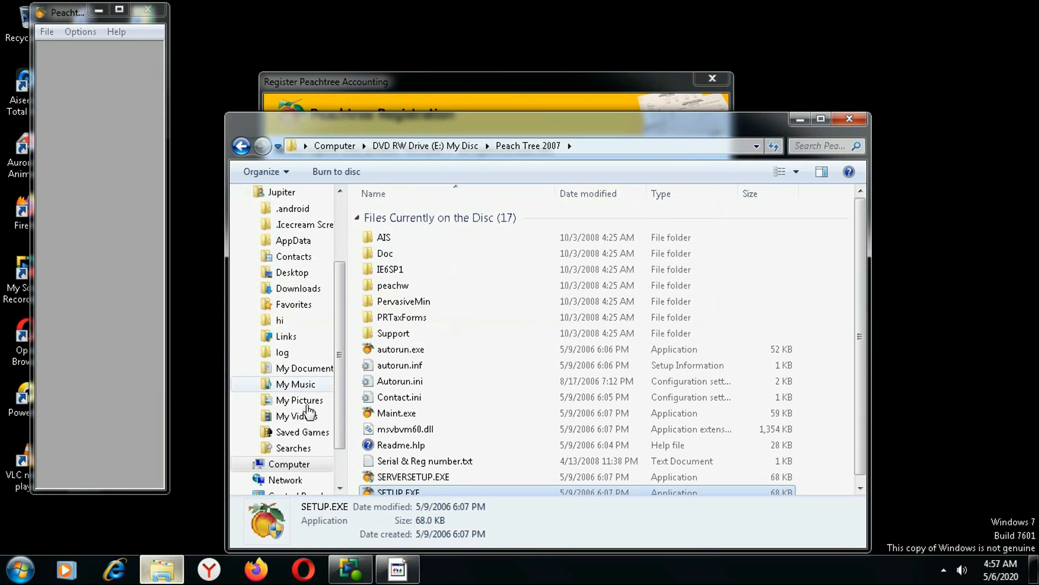
pyautogui.doubleClick(400, 461)
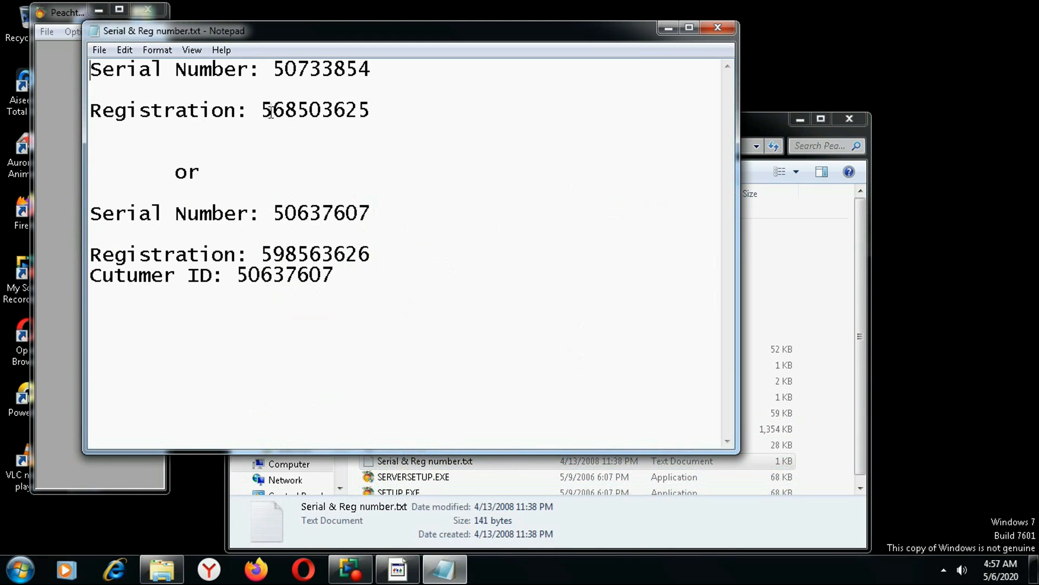
pyautogui.moveTo(261, 111); pyautogui.dragTo(379, 108)
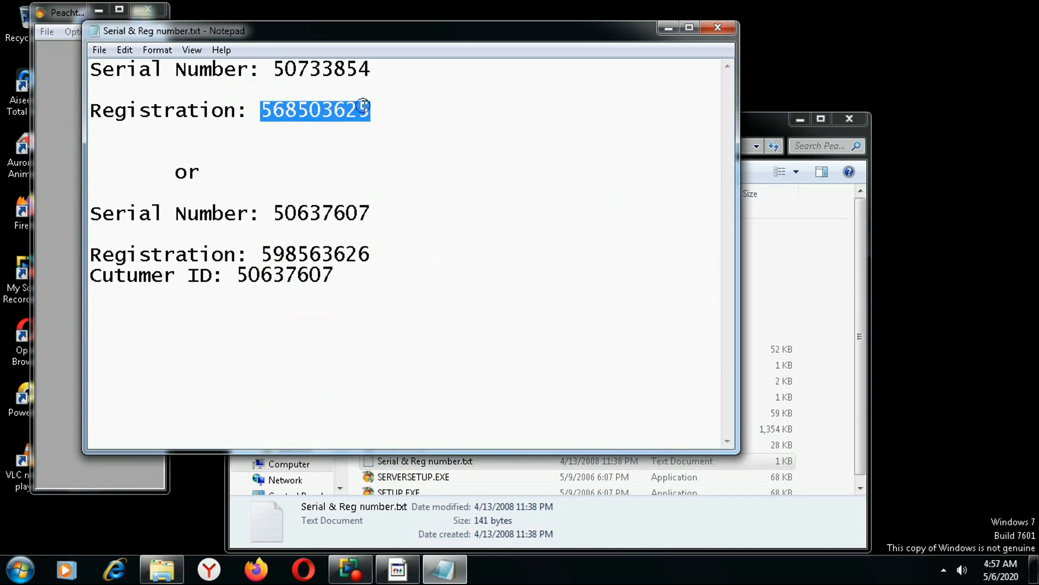
pyautogui.rightClick(362, 113)
pyautogui.click(400, 156)
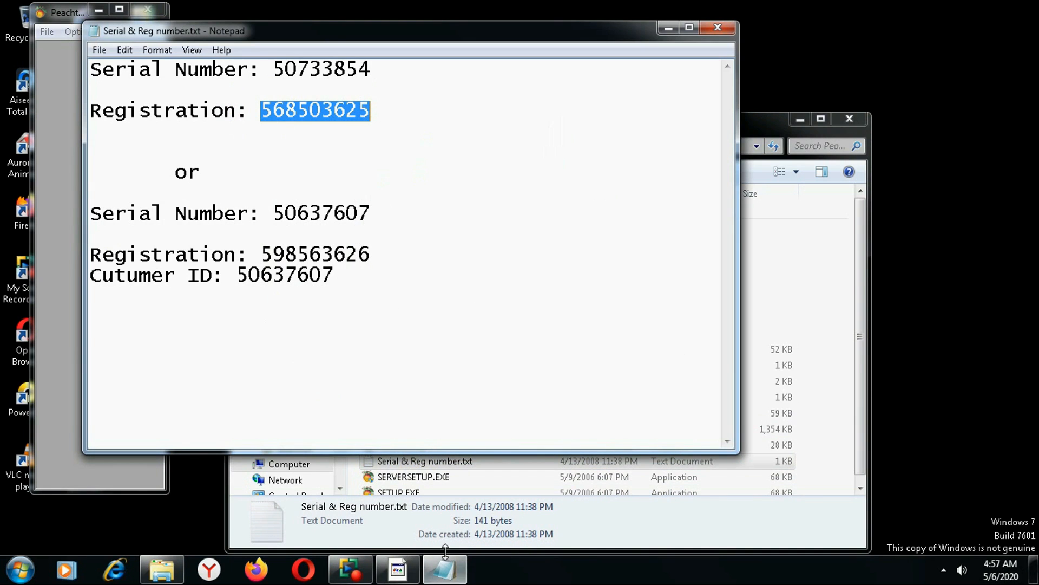
# Paste the registration number into the Registration dialog's field.
pyautogui.click(398, 569)
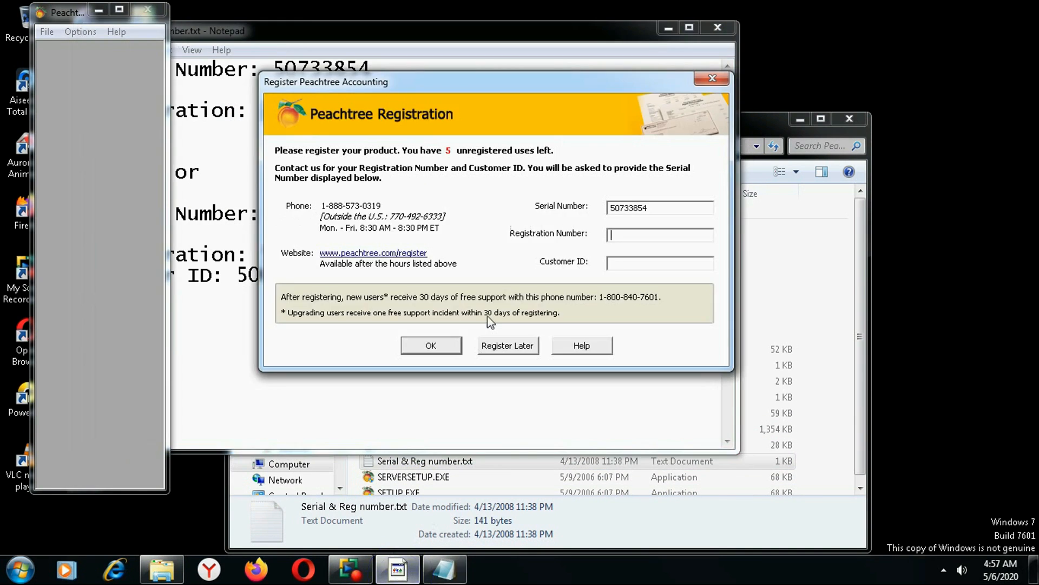
pyautogui.rightClick(618, 236)
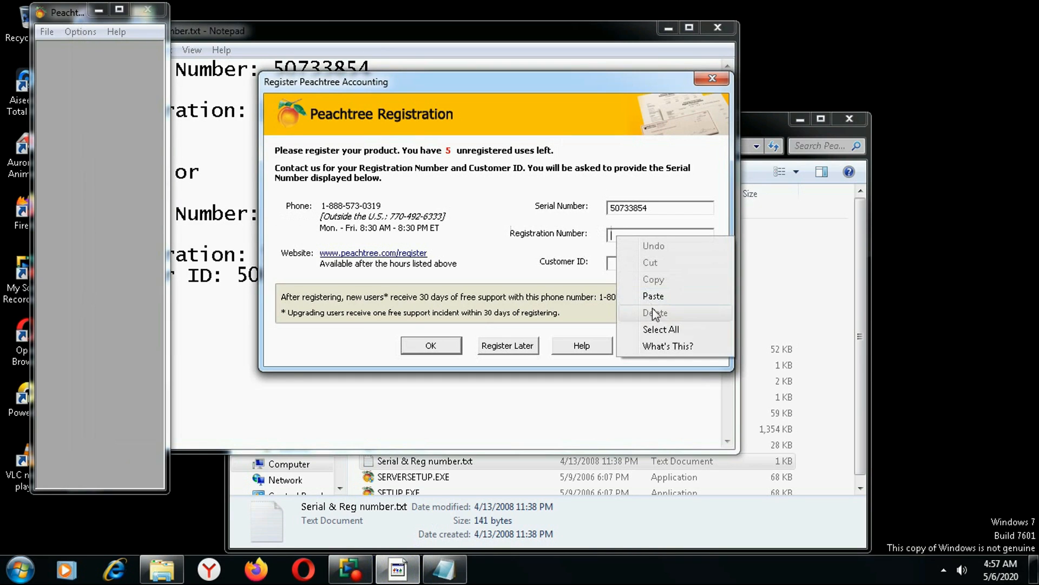
pyautogui.click(651, 301)
pyautogui.click(625, 265)
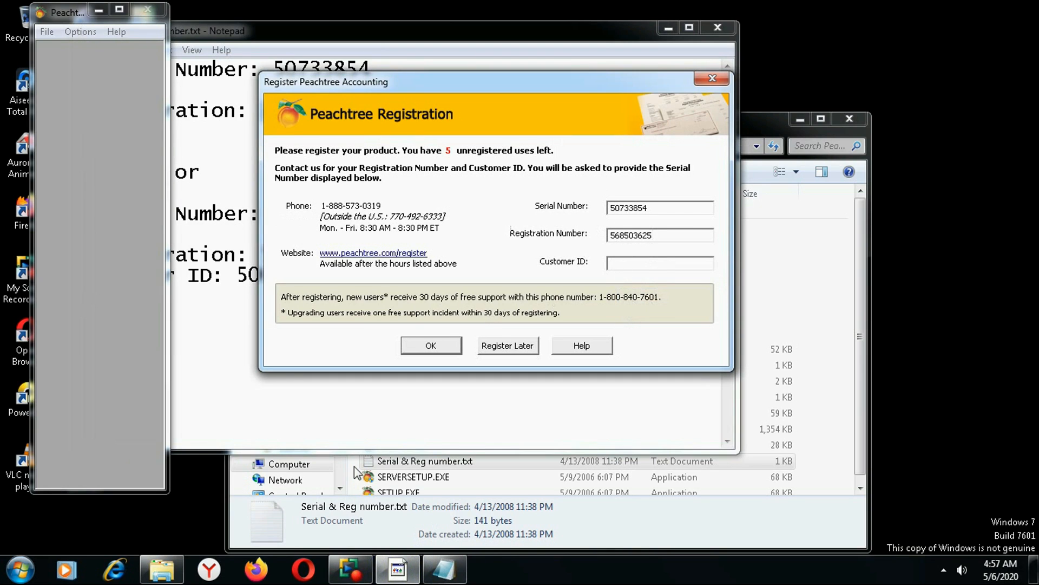
# Copy the customer ID from the serial number notes.
pyautogui.click(444, 569)
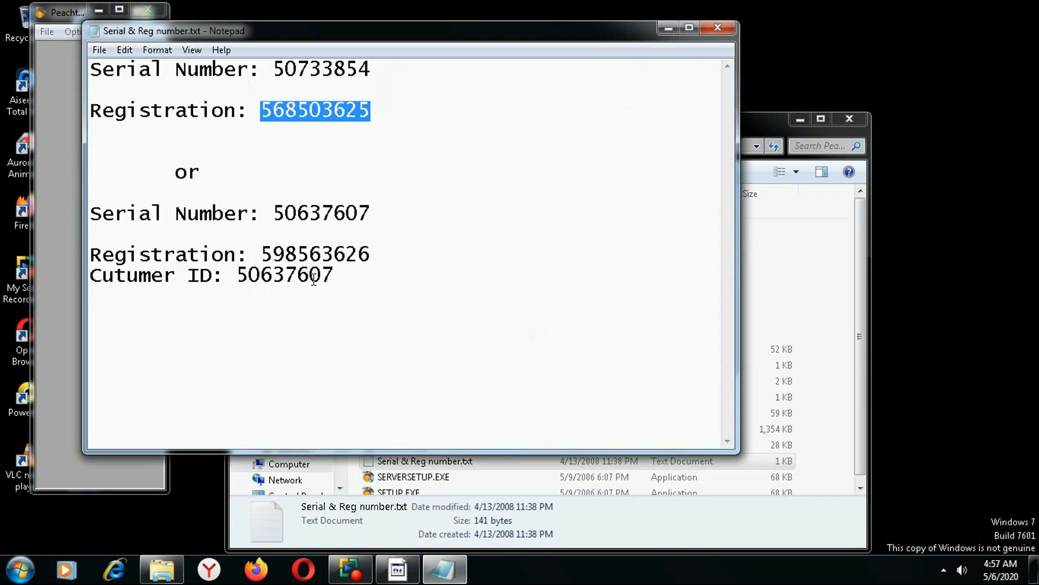
pyautogui.click(278, 272)
pyautogui.moveTo(236, 276); pyautogui.dragTo(338, 275)
pyautogui.rightClick(316, 271)
pyautogui.click(342, 319)
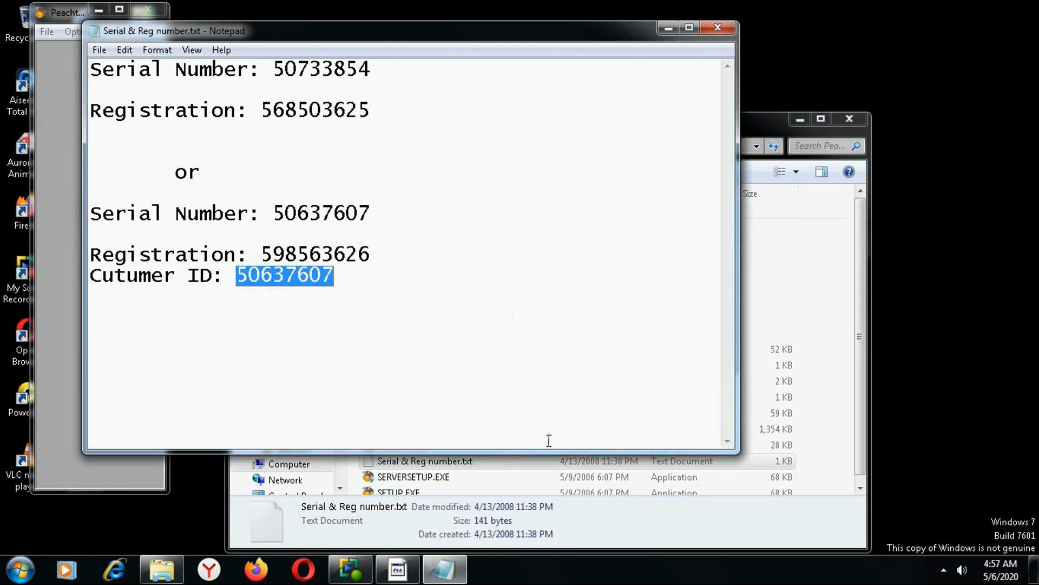
# Paste the customer ID into its field and submit the registration.
pyautogui.click(347, 575)
pyautogui.click(393, 571)
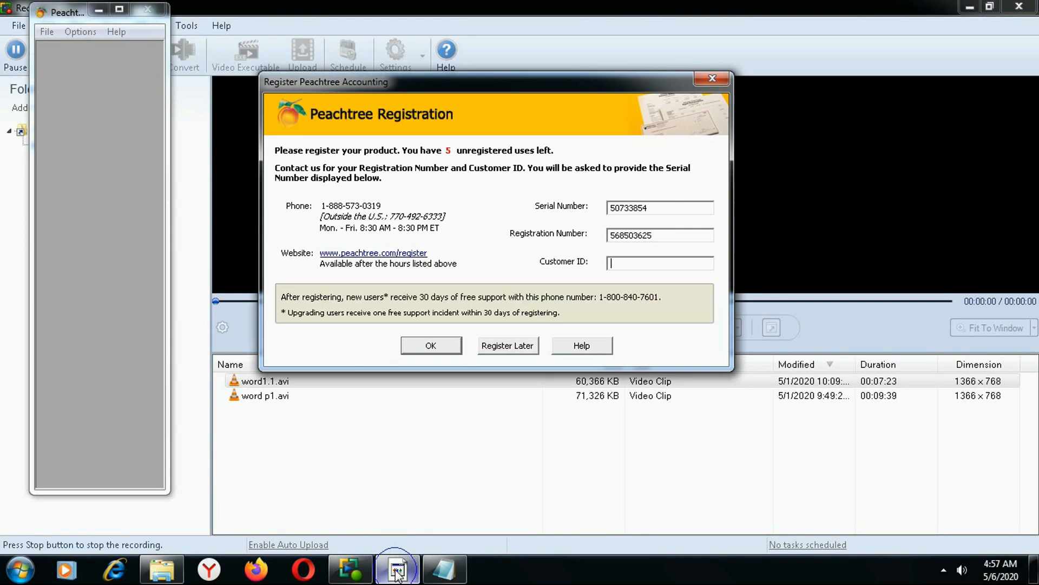
pyautogui.click(976, 11)
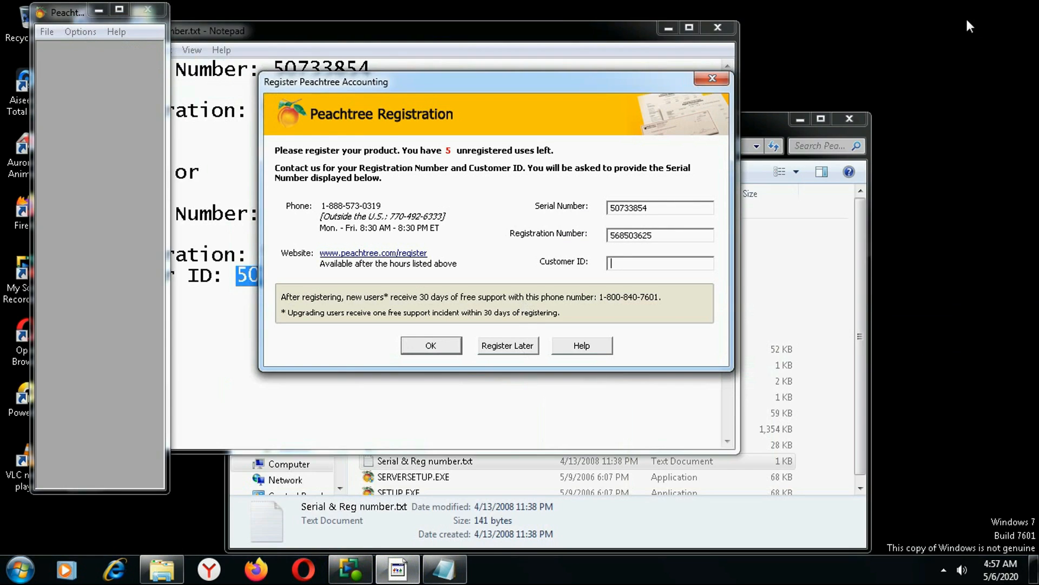
pyautogui.click(632, 264)
pyautogui.rightClick(627, 260)
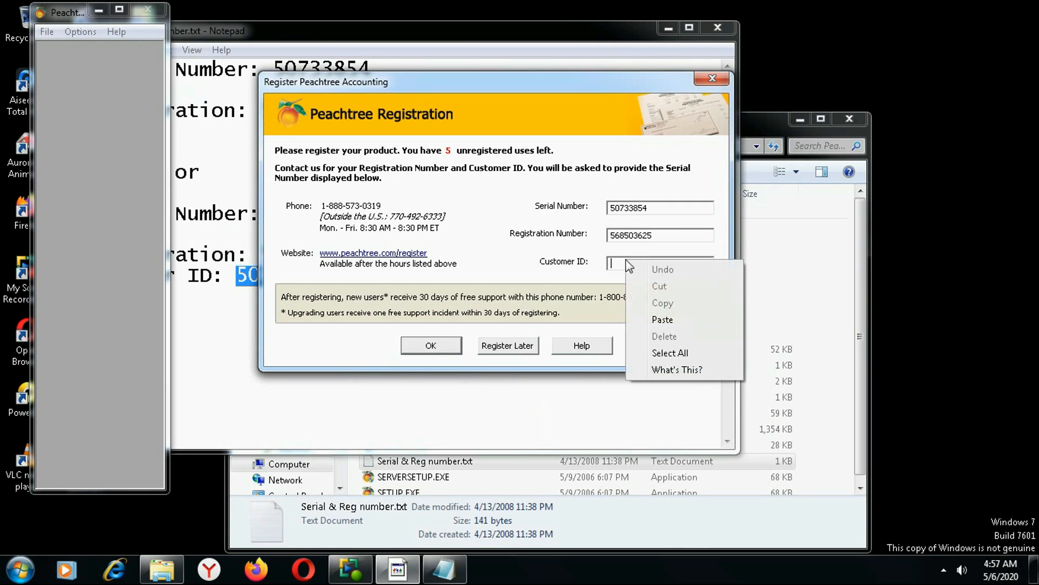
pyautogui.click(663, 313)
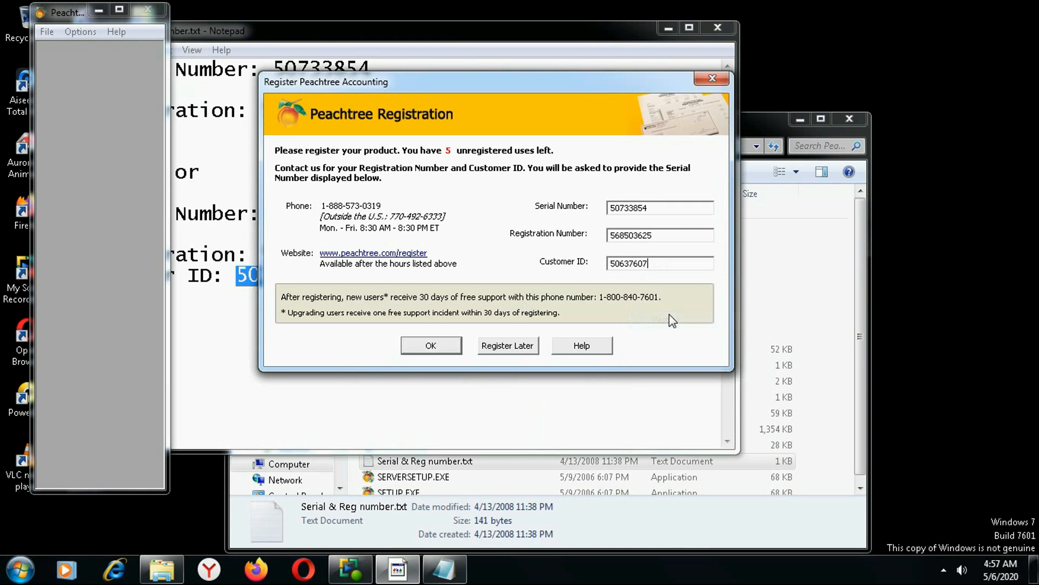
pyautogui.click(431, 345)
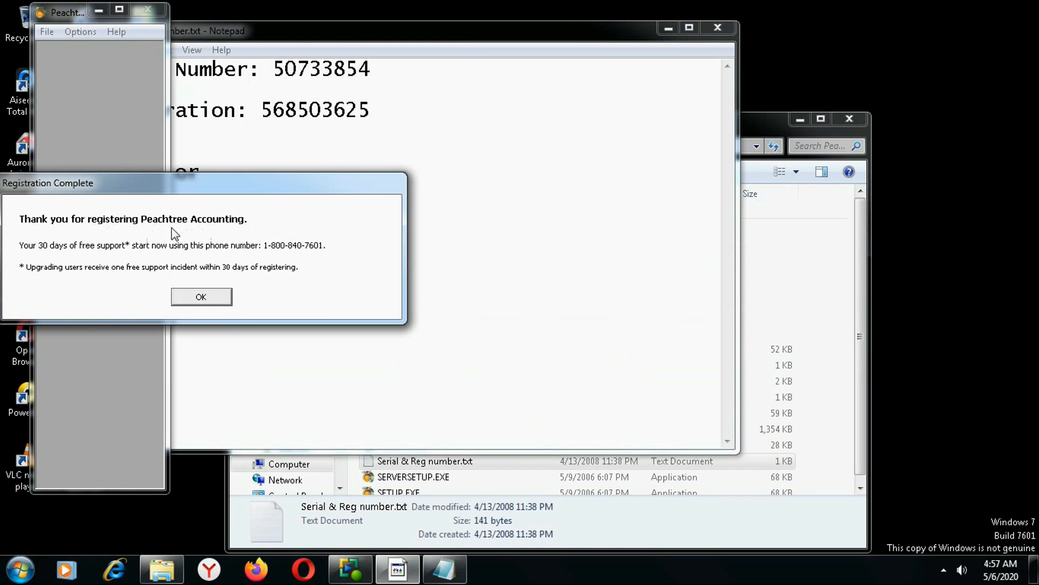
# Acknowledge Registration Complete, close Notepad and the disc folder, and maximize Peachtree.
pyautogui.click(199, 298)
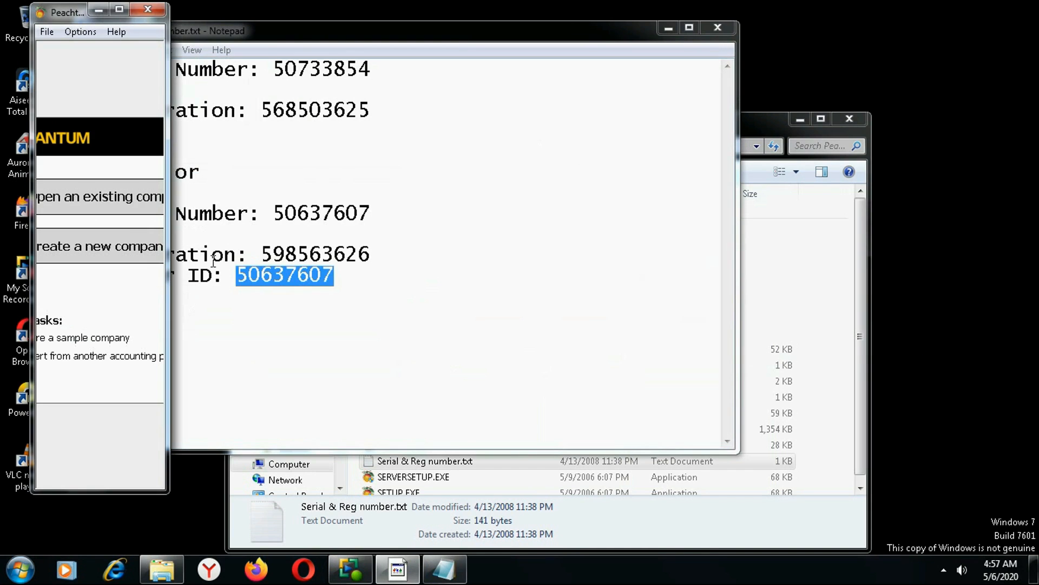
pyautogui.click(720, 26)
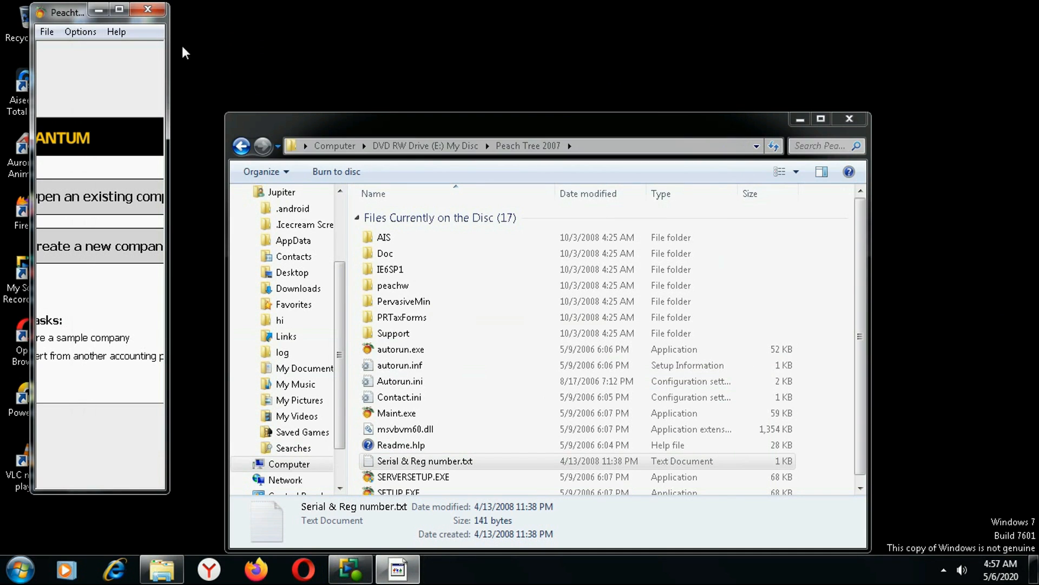
pyautogui.click(856, 123)
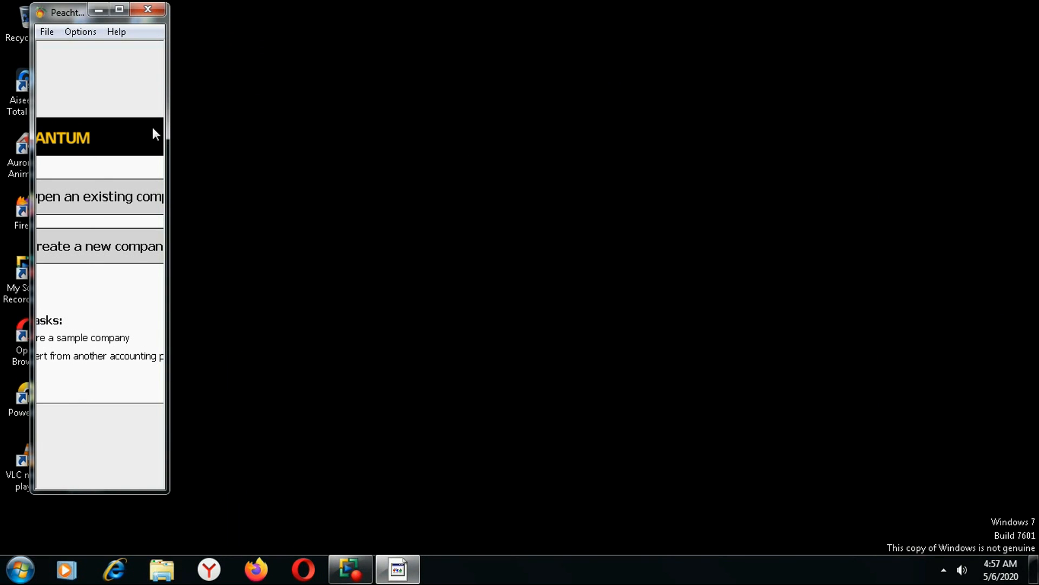
pyautogui.click(119, 9)
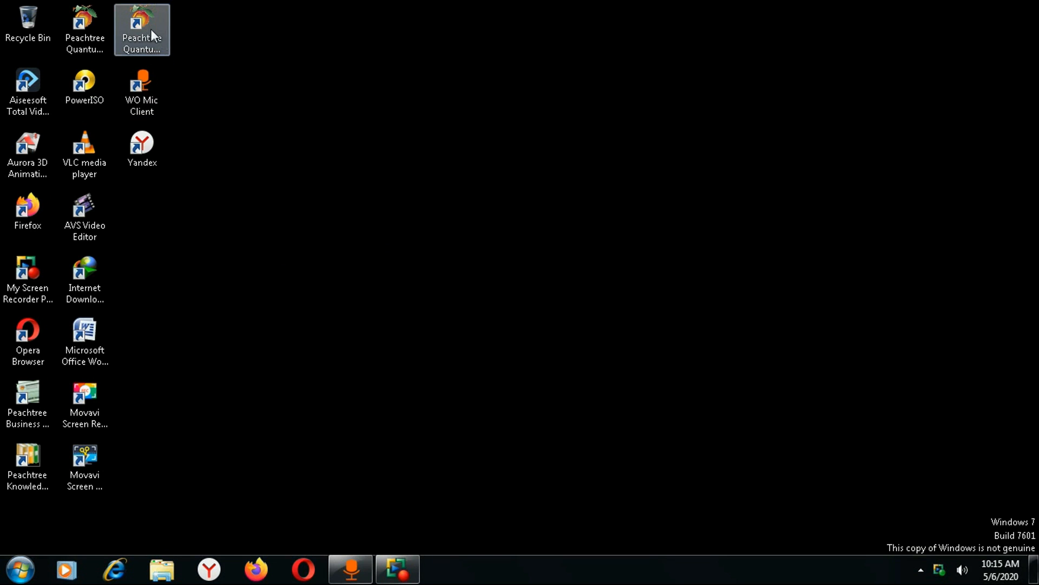
# Launch Peachtree Quantum 2007 from the desktop shortcut, then the Start menu, closing it each time.
pyautogui.click(16, 574)
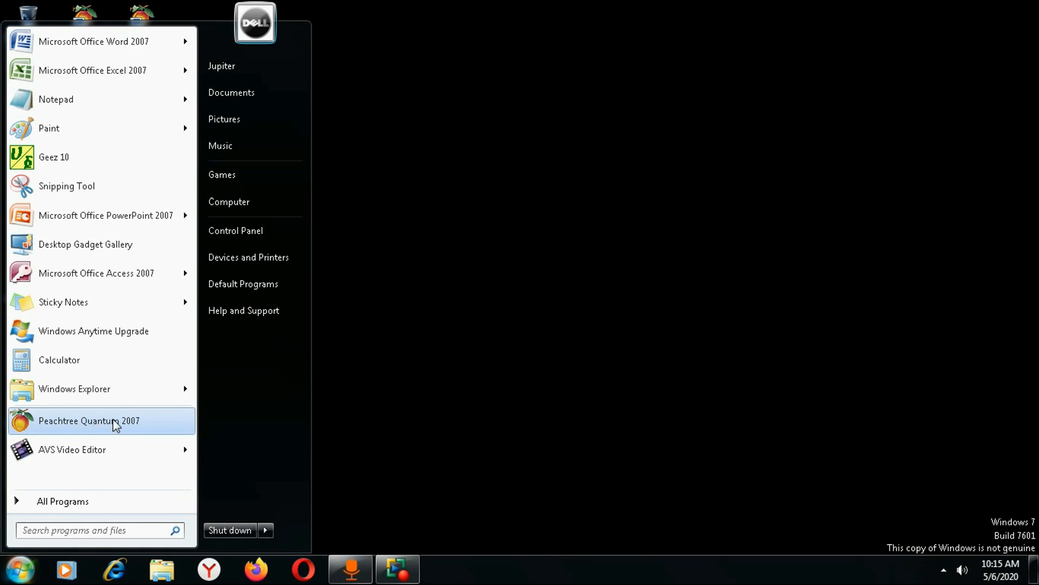
pyautogui.click(502, 380)
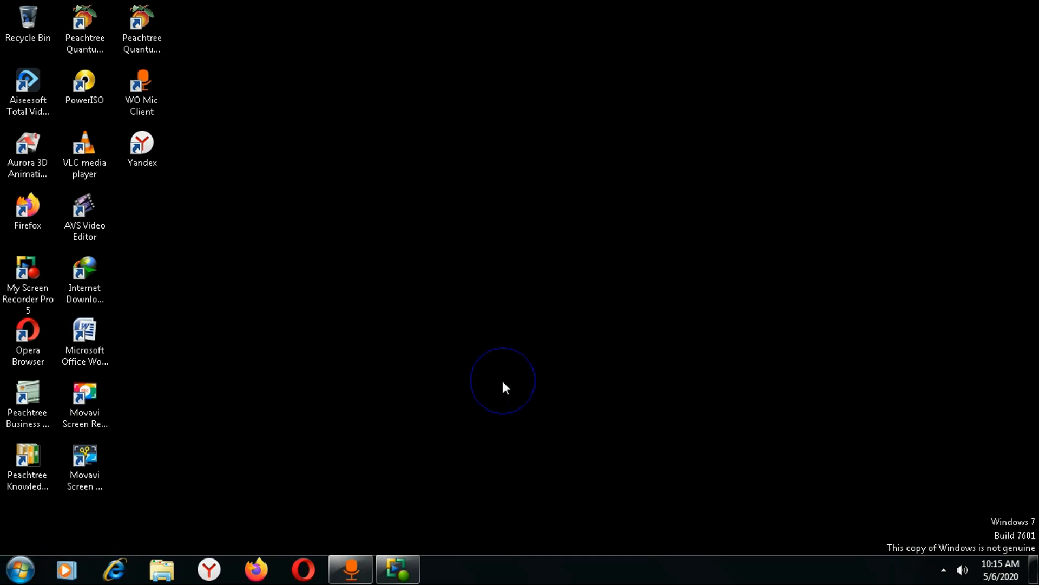
pyautogui.doubleClick(142, 23)
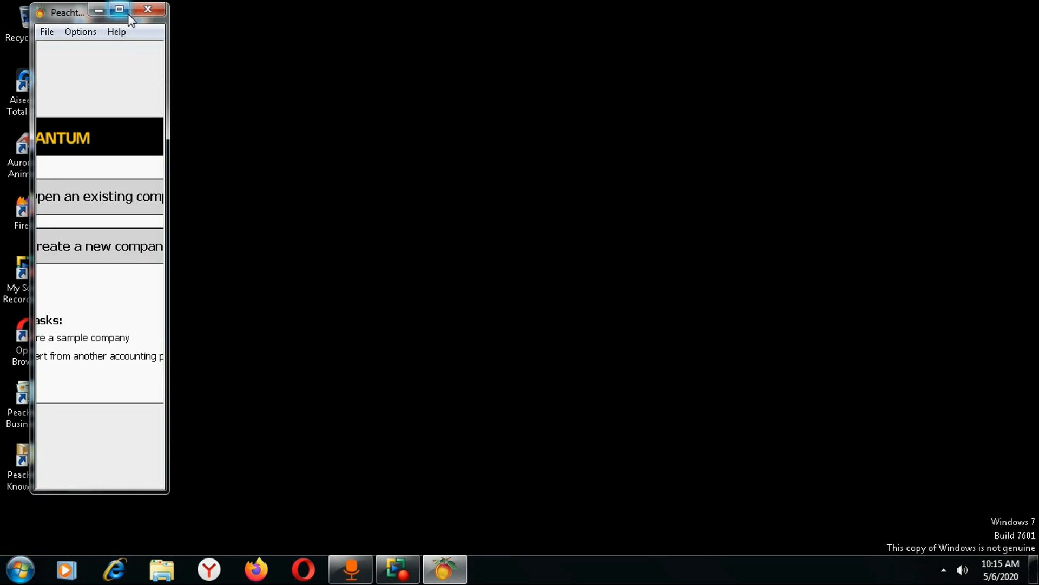
pyautogui.click(119, 9)
pyautogui.click(1019, 7)
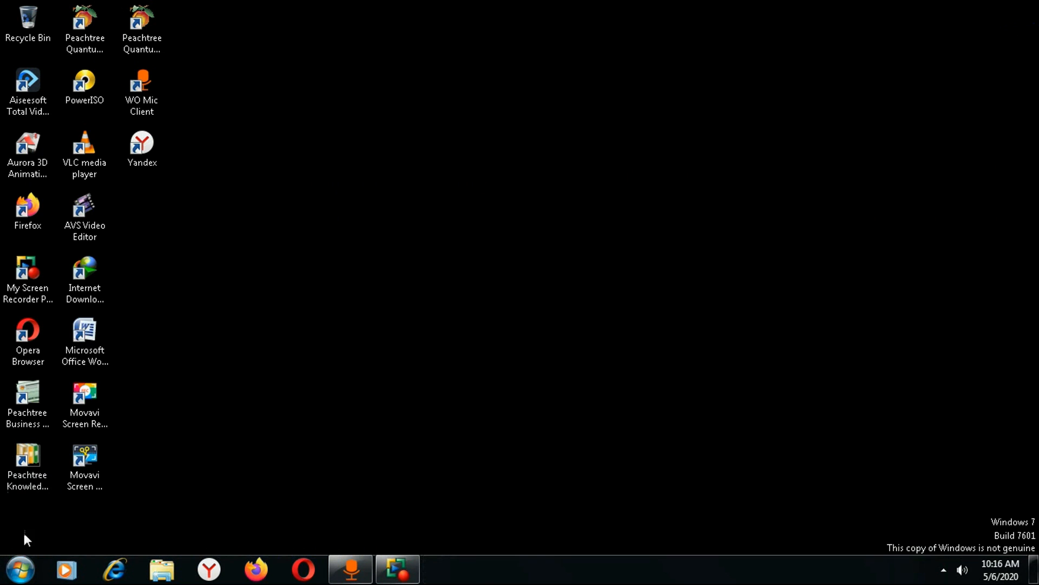
pyautogui.click(22, 569)
pyautogui.click(59, 421)
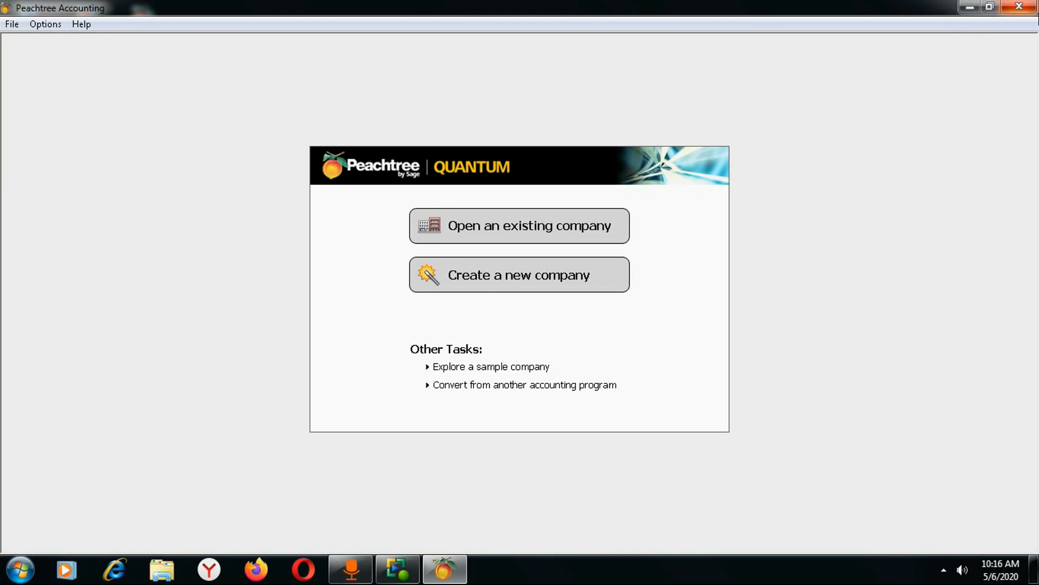
pyautogui.click(1019, 7)
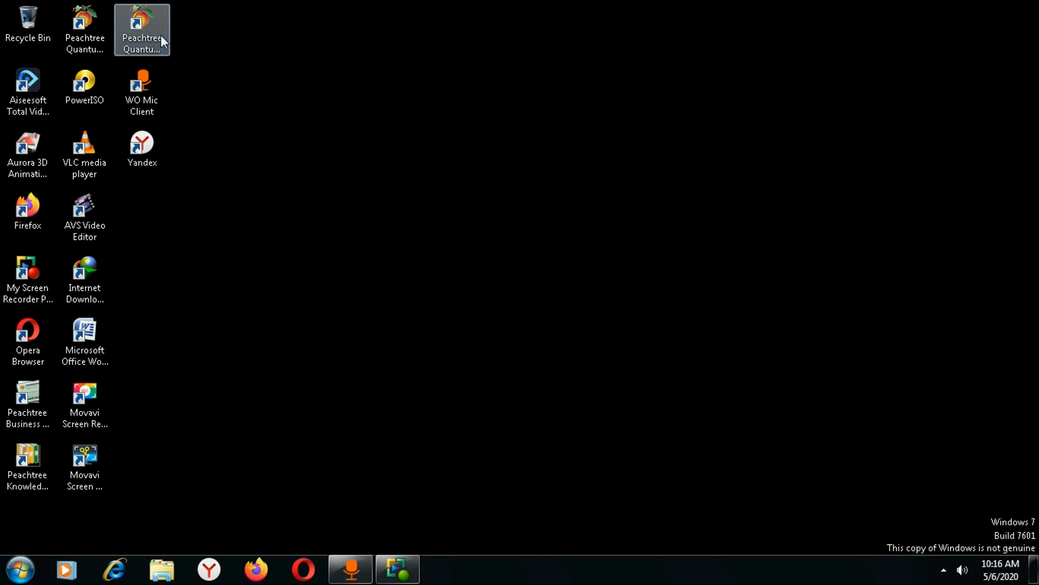
# Relaunch Peachtree Quantum 2007 via All Programs > Peachtree Quantum 2007 folder.
pyautogui.click(28, 571)
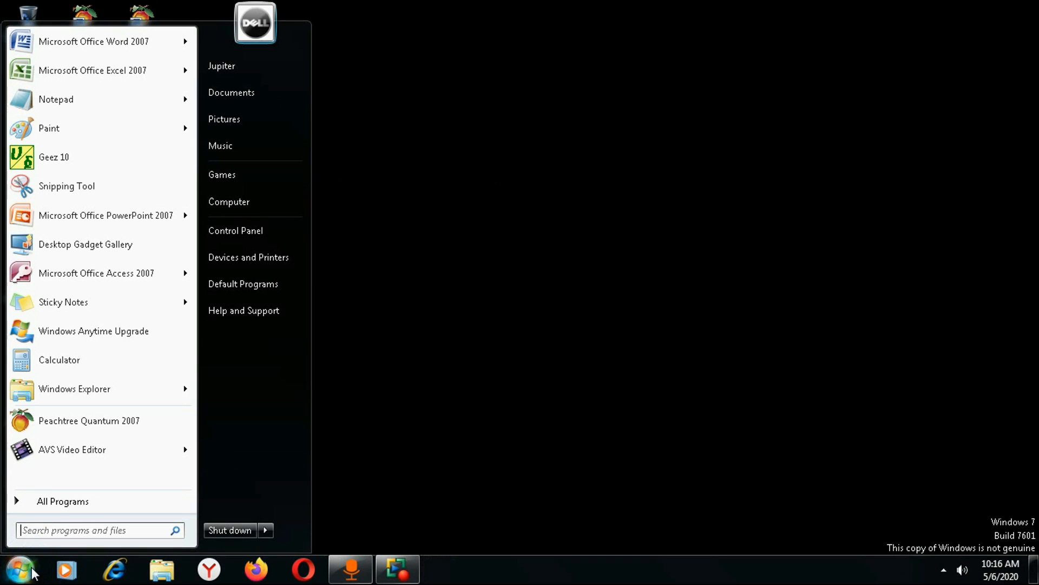
pyautogui.click(69, 499)
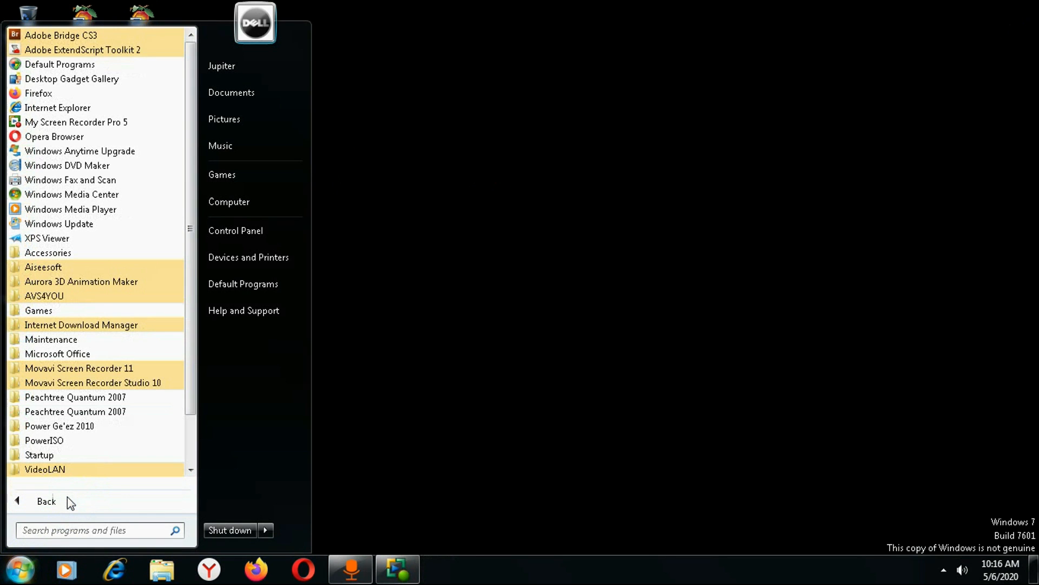
pyautogui.click(77, 398)
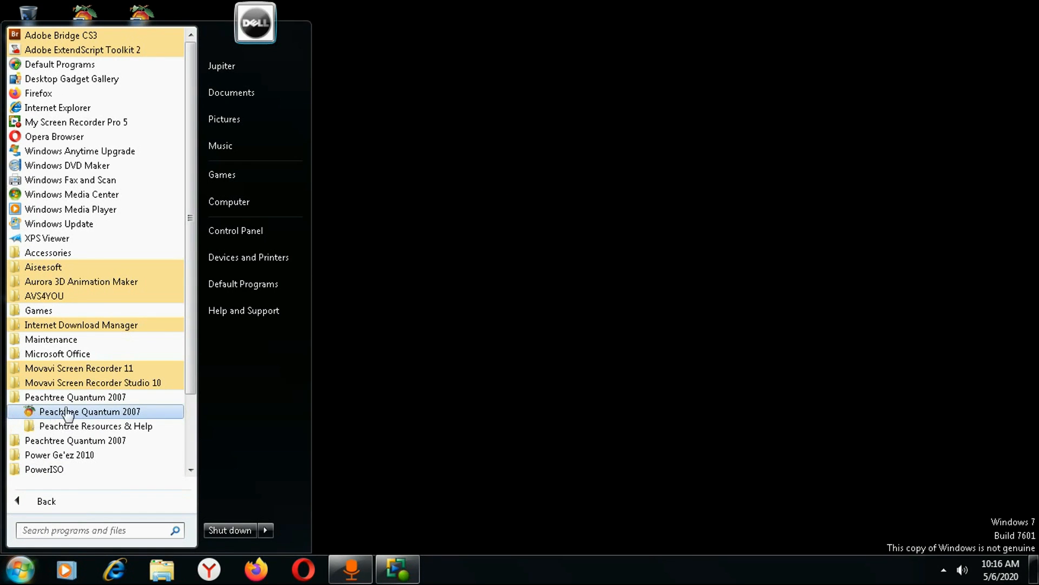
pyautogui.click(67, 412)
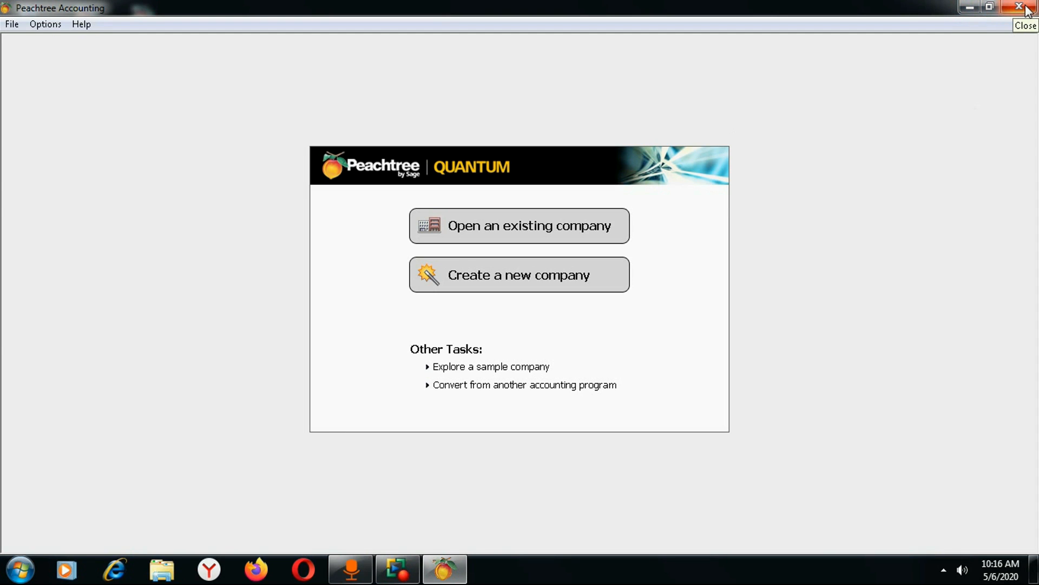
# Restore down the Peachtree window, maximize it again, then minimize it to the taskbar.
pyautogui.click(990, 7)
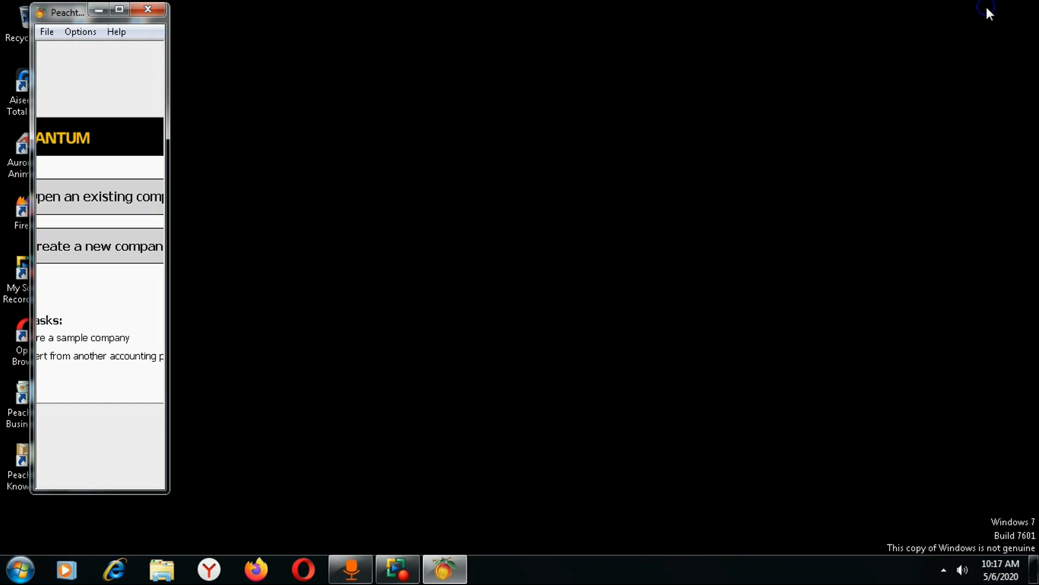
pyautogui.click(119, 11)
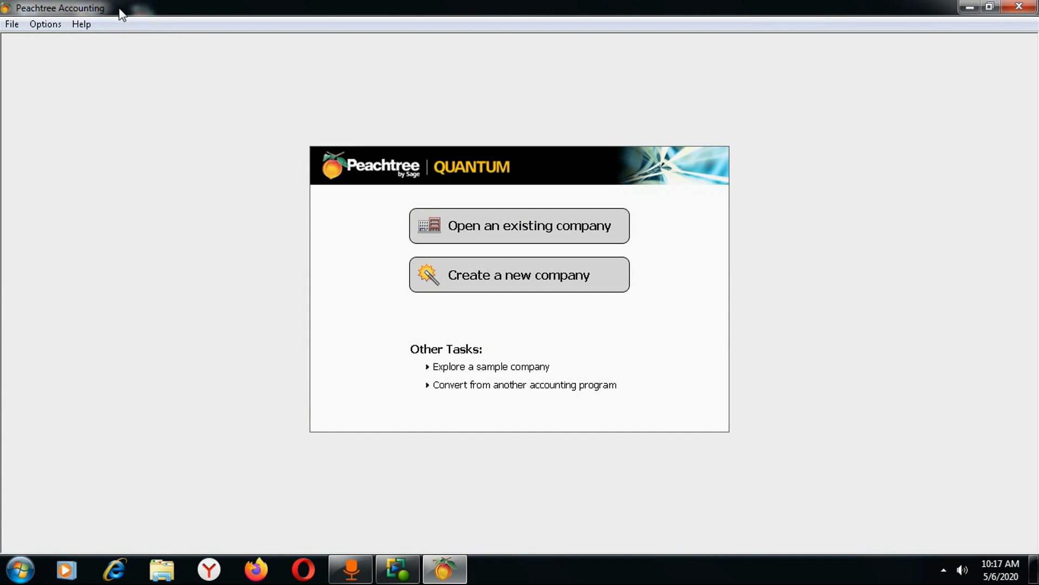
pyautogui.click(970, 10)
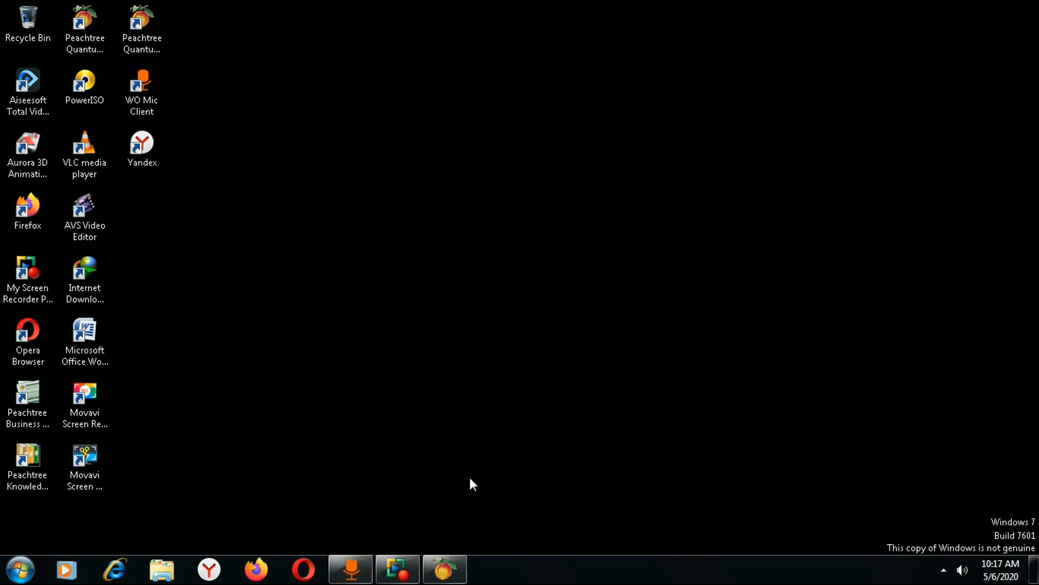
# Restore the minimized Peachtree window and browse the File menu without choosing anything.
pyautogui.click(442, 575)
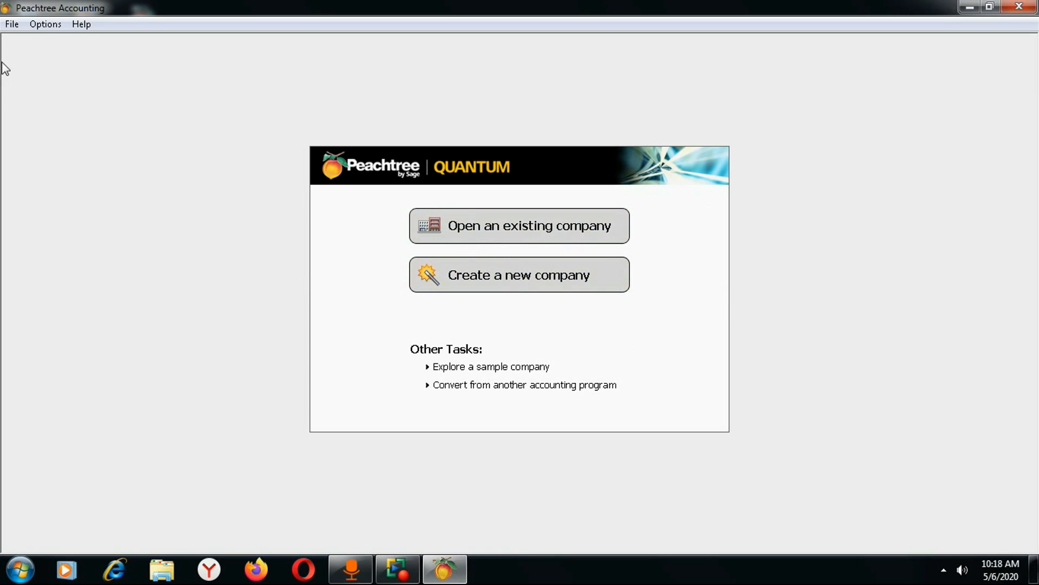
pyautogui.click(12, 25)
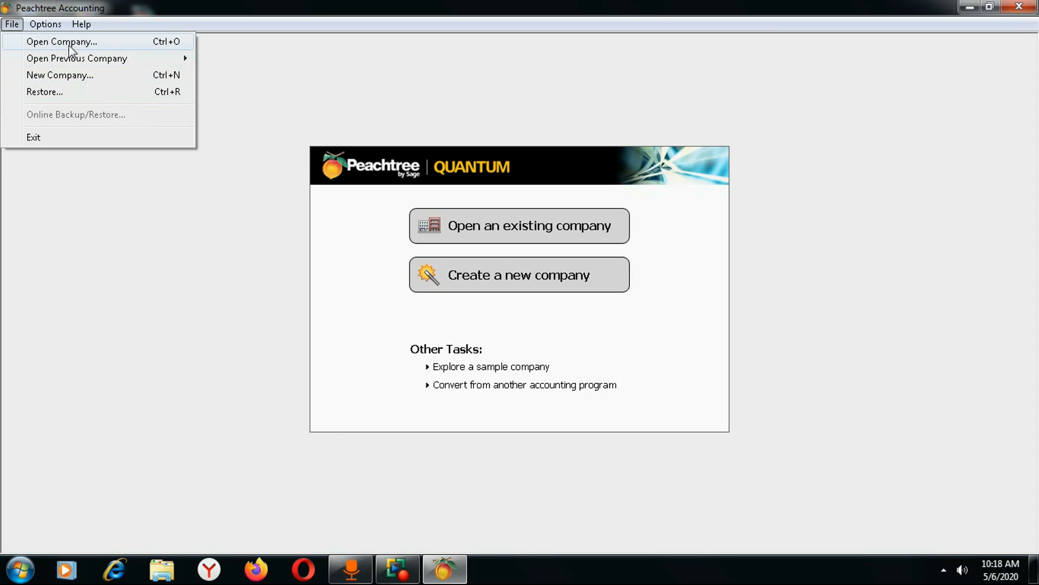
pyautogui.moveTo(88, 65)
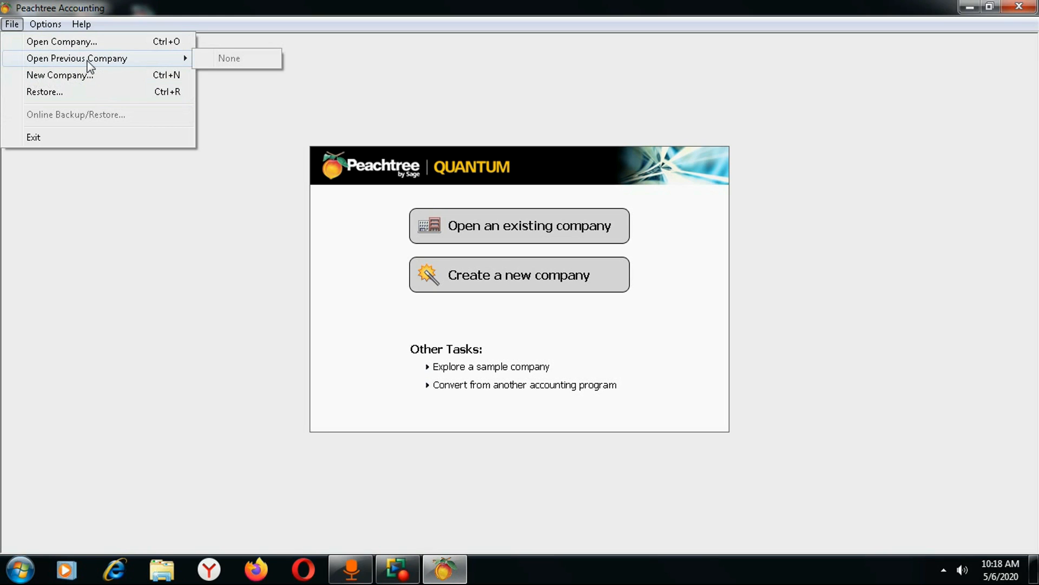
pyautogui.click(11, 24)
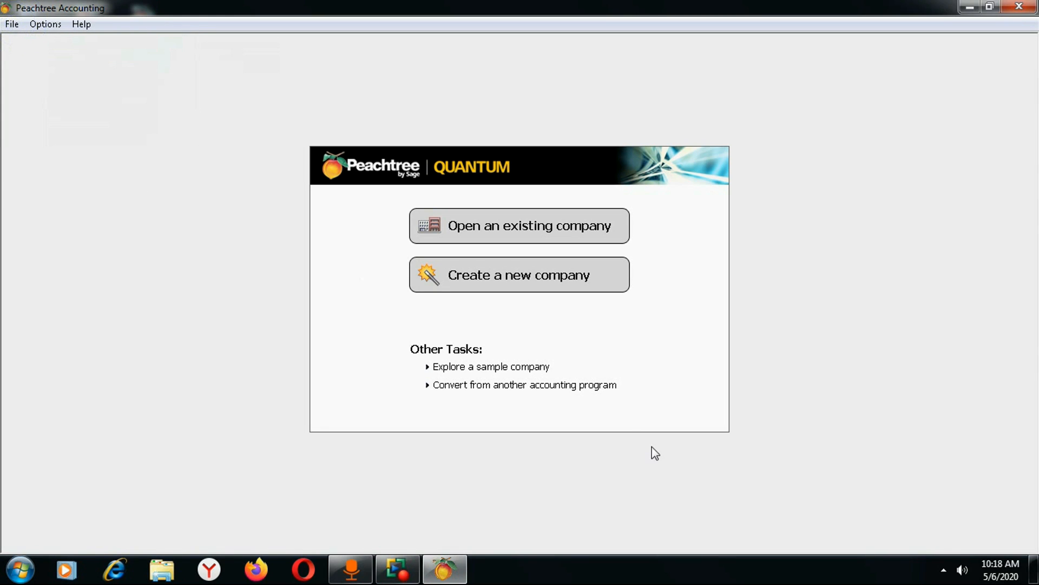
# Start the new-company wizard, then cancel it and confirm the cancellation.
pyautogui.click(499, 288)
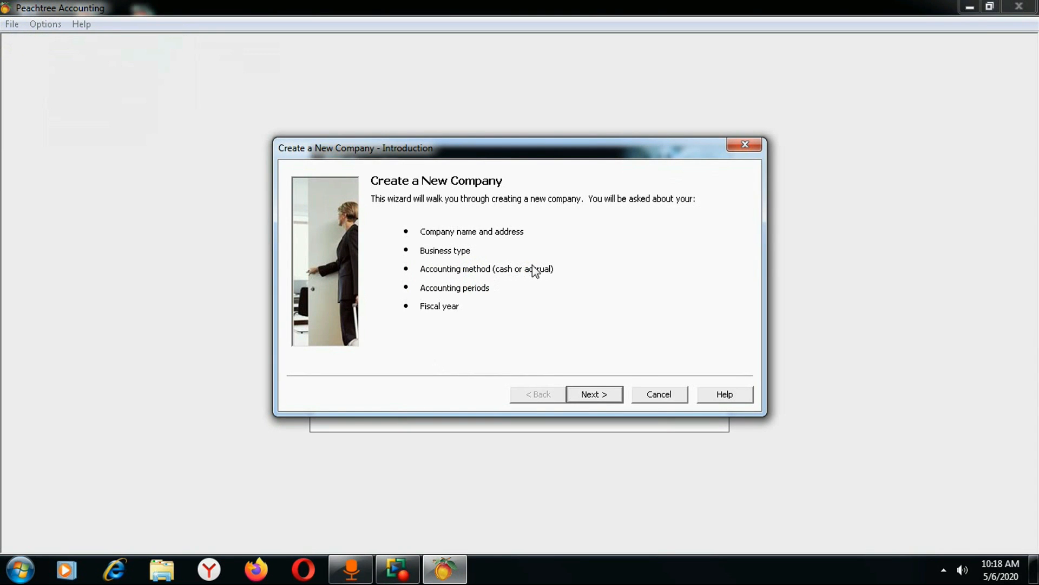
pyautogui.moveTo(512, 141); pyautogui.dragTo(515, 163)
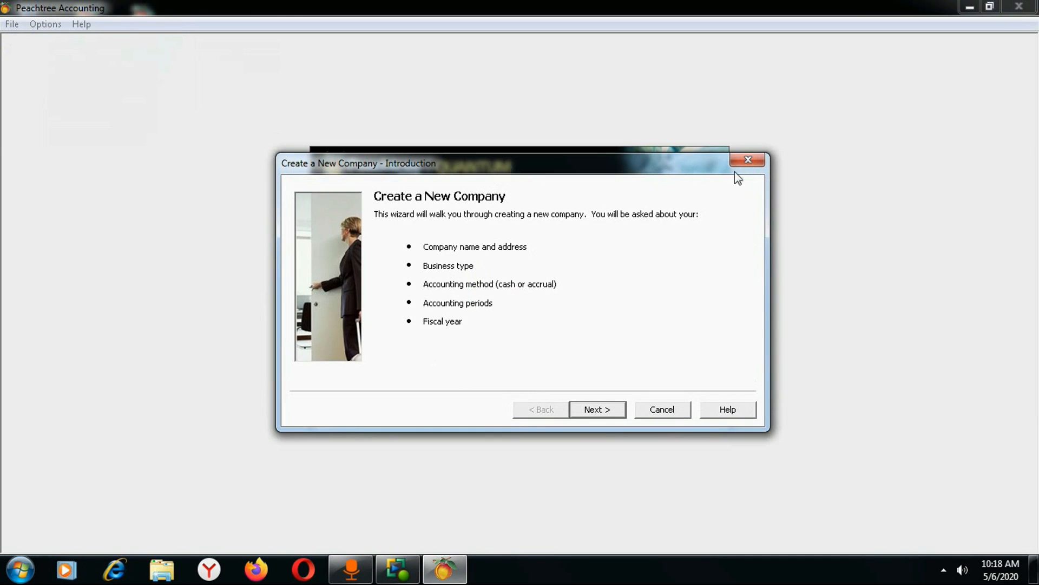
pyautogui.click(748, 160)
pyautogui.click(606, 335)
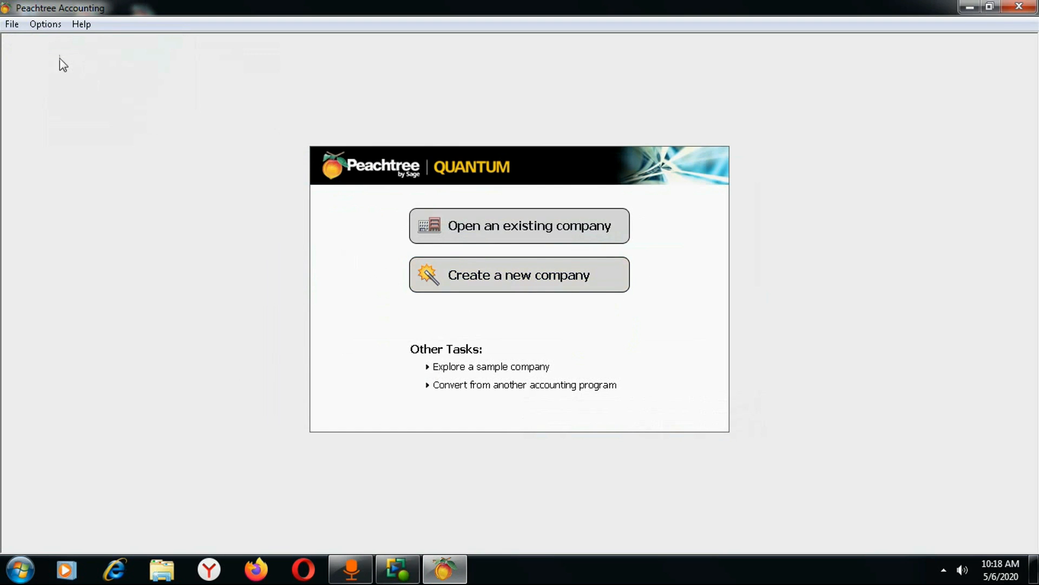
pyautogui.click(12, 25)
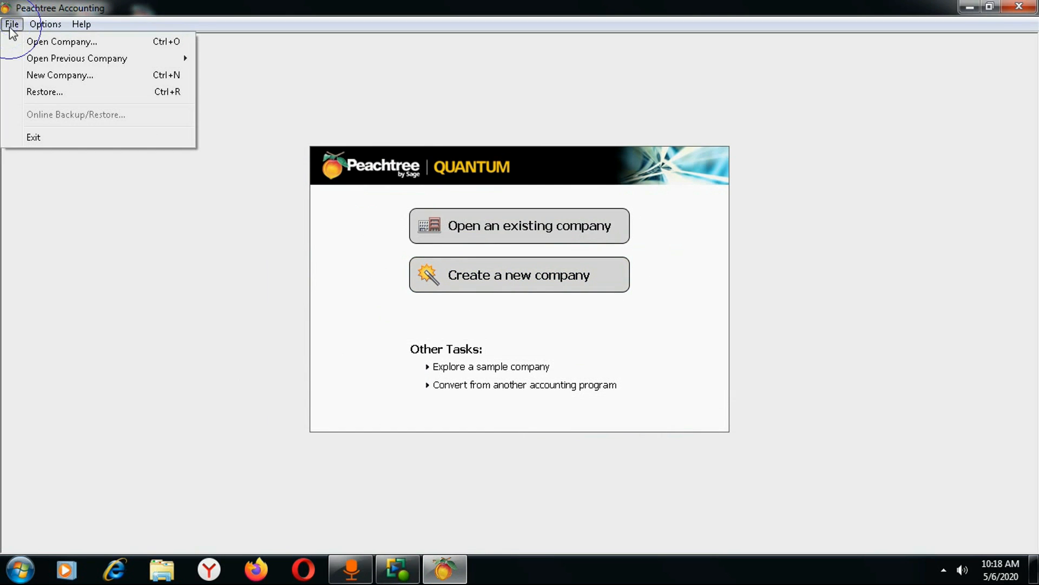
# Launch File > New Company and advance past the Introduction page.
pyautogui.click(52, 78)
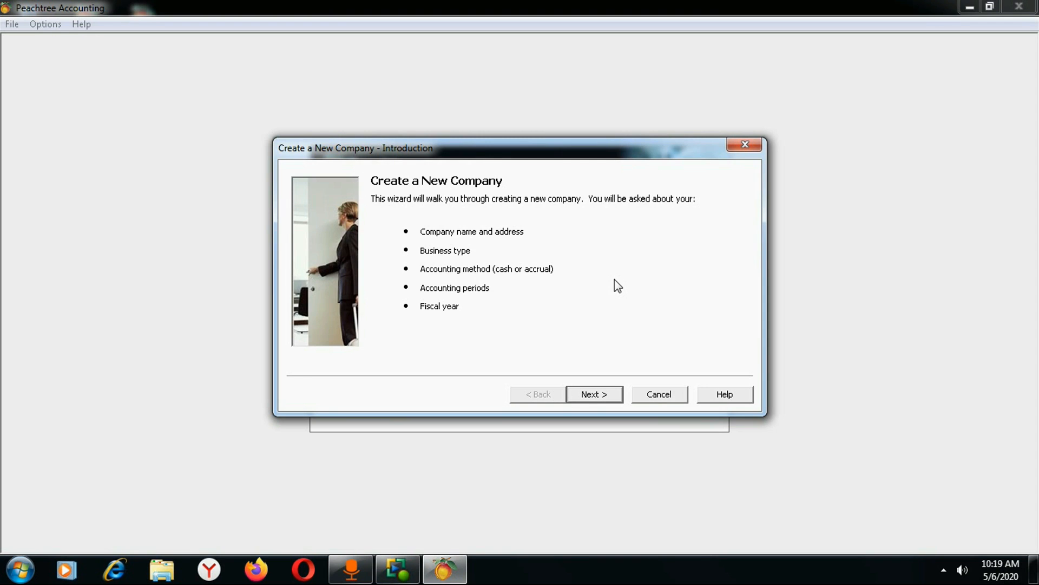
pyautogui.click(593, 394)
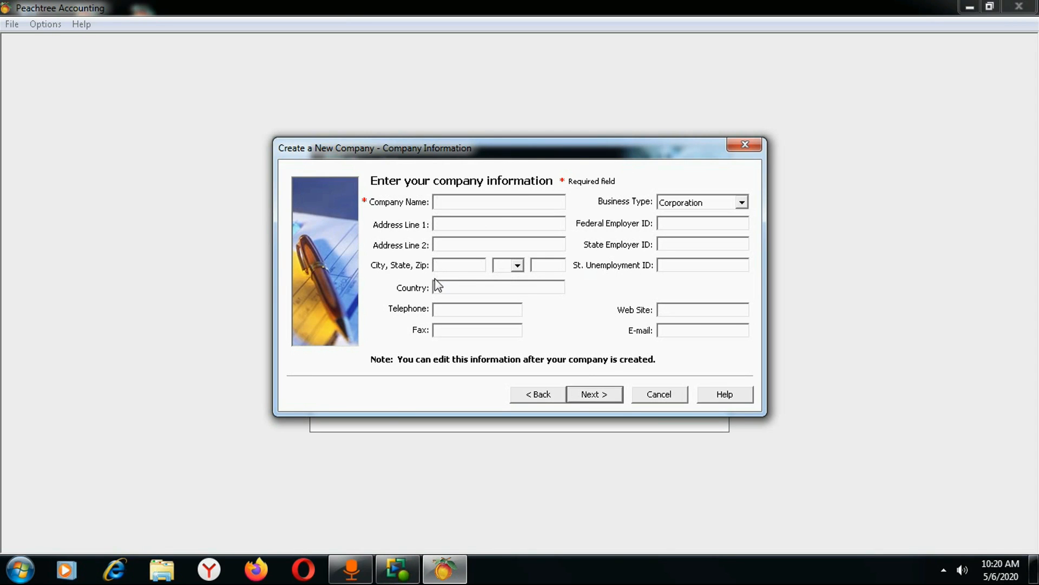
# Enter ABC TRADING as the company name and move to Address Line 1.
pyautogui.write('ABC TRADING')
pyautogui.click(454, 224)
# Fill in the second address line and the city BAHIR DAR.
pyautogui.click(467, 249)
pyautogui.write('16')
pyautogui.click(469, 267)
pyautogui.write('BAHIR DAR')
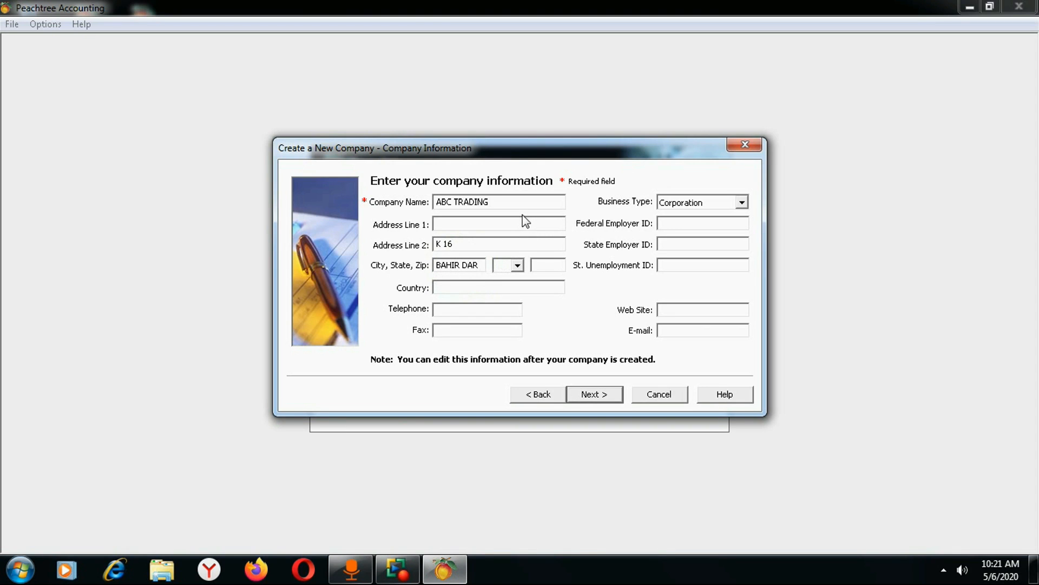
# Leave State and Zip blank; enter country ETHIOPIA plus the telephone and fax numbers.
pyautogui.click(515, 265)
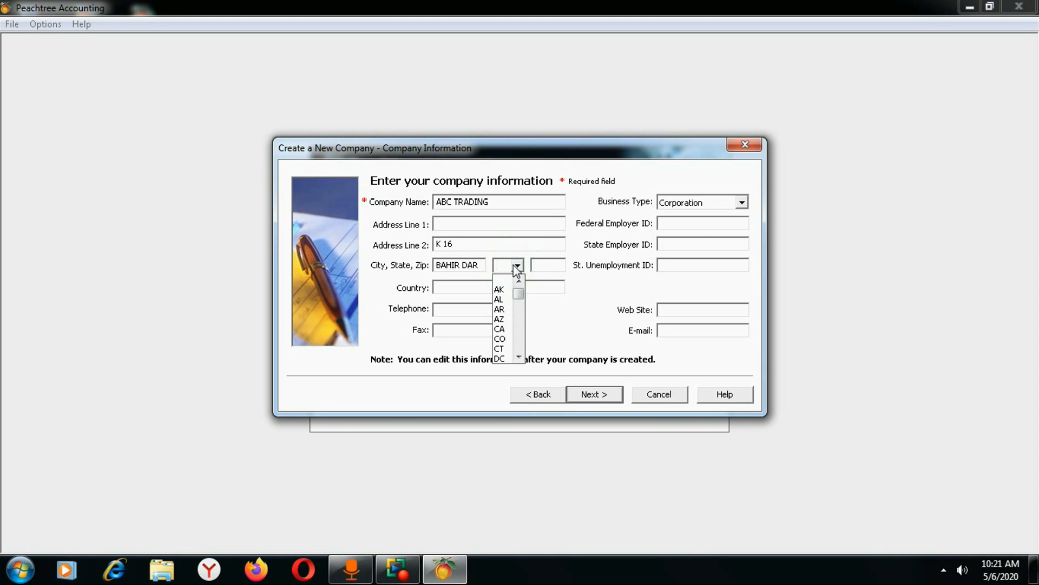
pyautogui.click(514, 264)
pyautogui.click(558, 264)
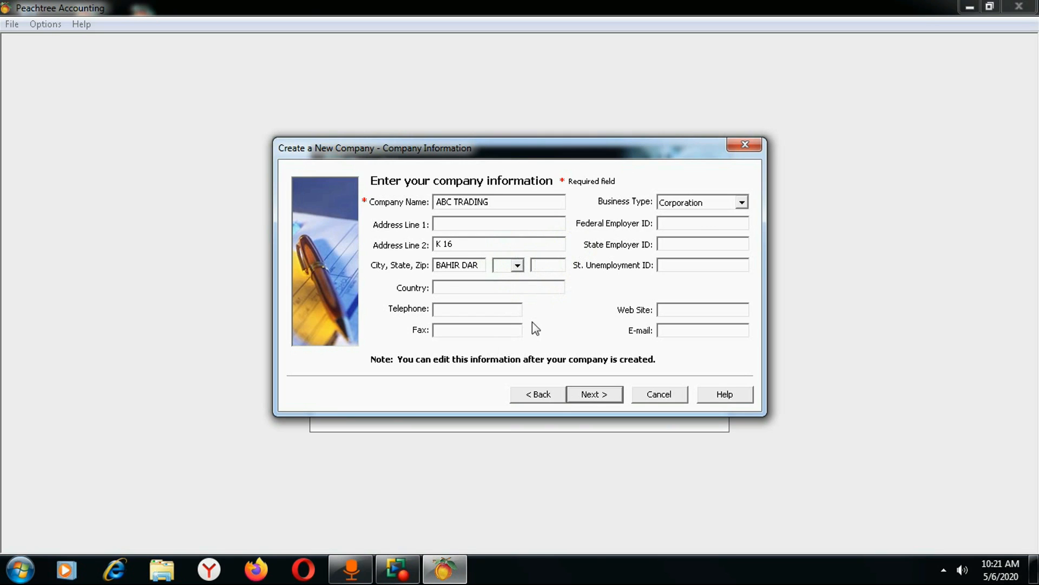
pyautogui.click(457, 288)
pyautogui.write('ETHIOPIA')
pyautogui.click(478, 307)
pyautogui.write('058220')
pyautogui.click(489, 328)
pyautogui.write('05822')
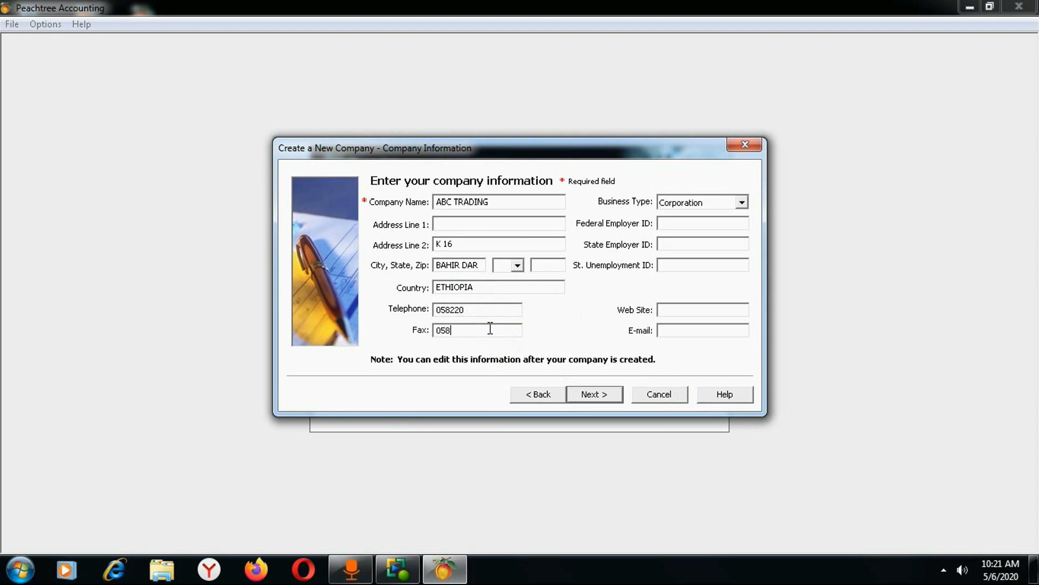
pyautogui.write('0')
# Keep Corporation selected in the Business Type list and move to Federal Employer ID.
pyautogui.click(743, 204)
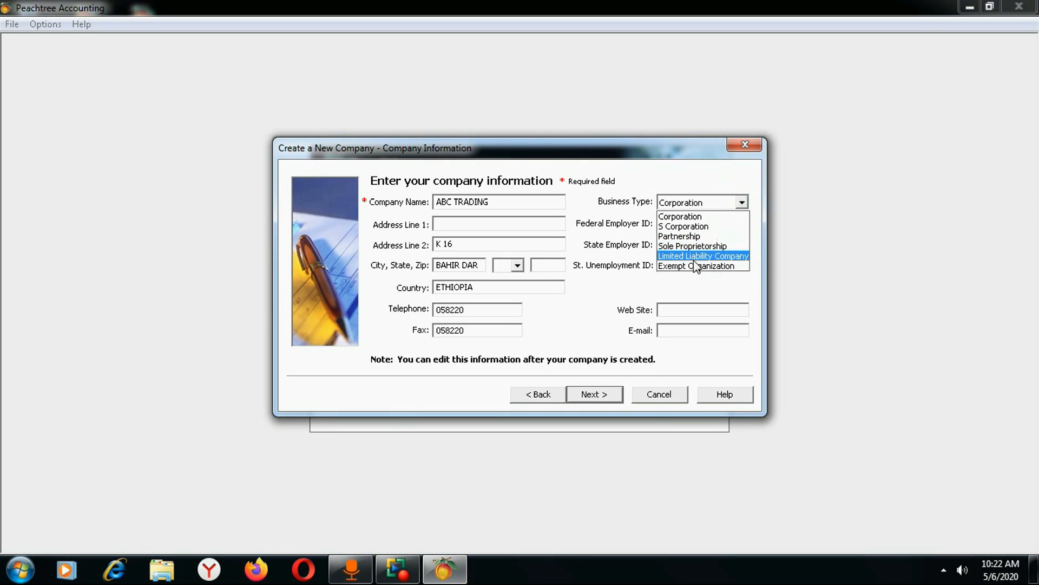
pyautogui.click(683, 217)
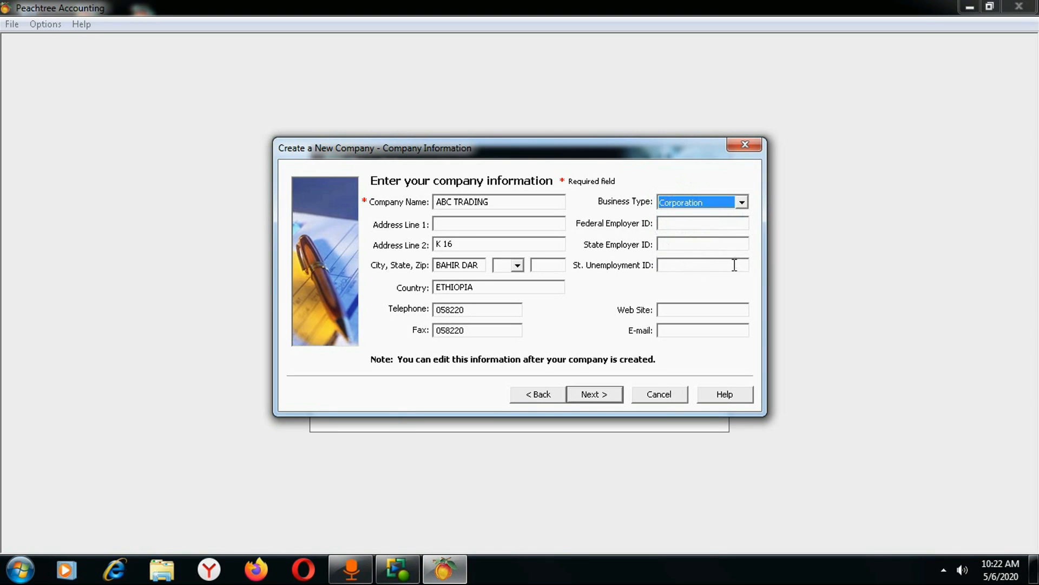
pyautogui.click(679, 225)
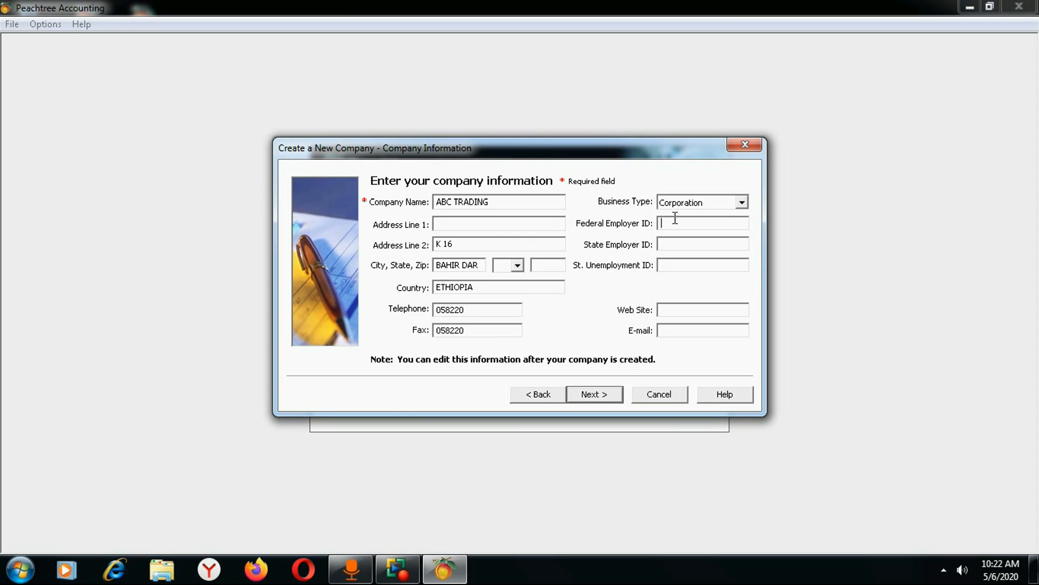
# Enter Federal Employer ID 255 and State Employer ID 50.
pyautogui.write('255')
pyautogui.click(685, 244)
pyautogui.write('50')
pyautogui.press('Tab')
pyautogui.click(681, 302)
pyautogui.click(679, 311)
pyautogui.write('WWW.ABC.COM.ET')
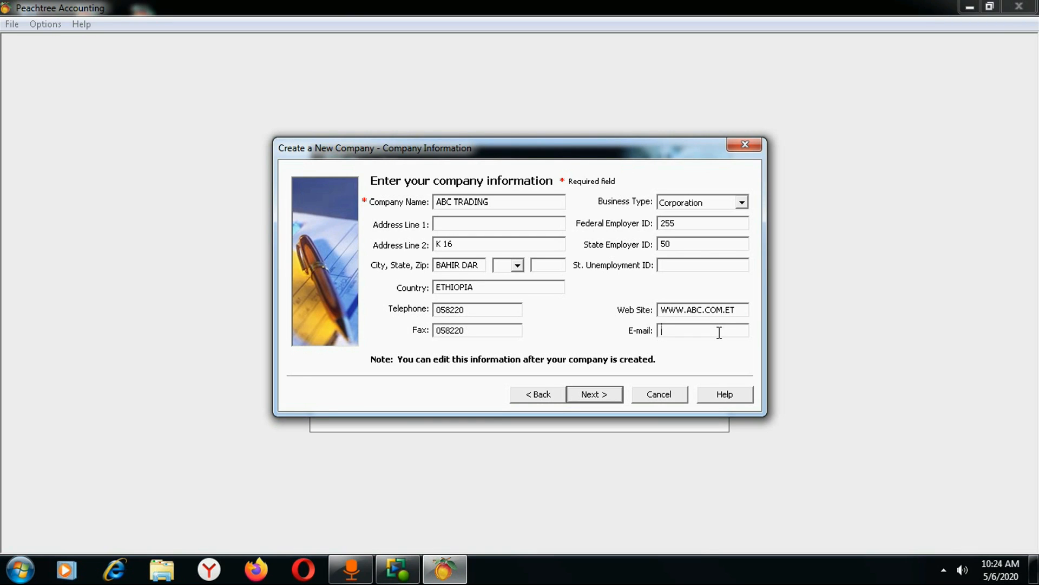
pyautogui.click(596, 398)
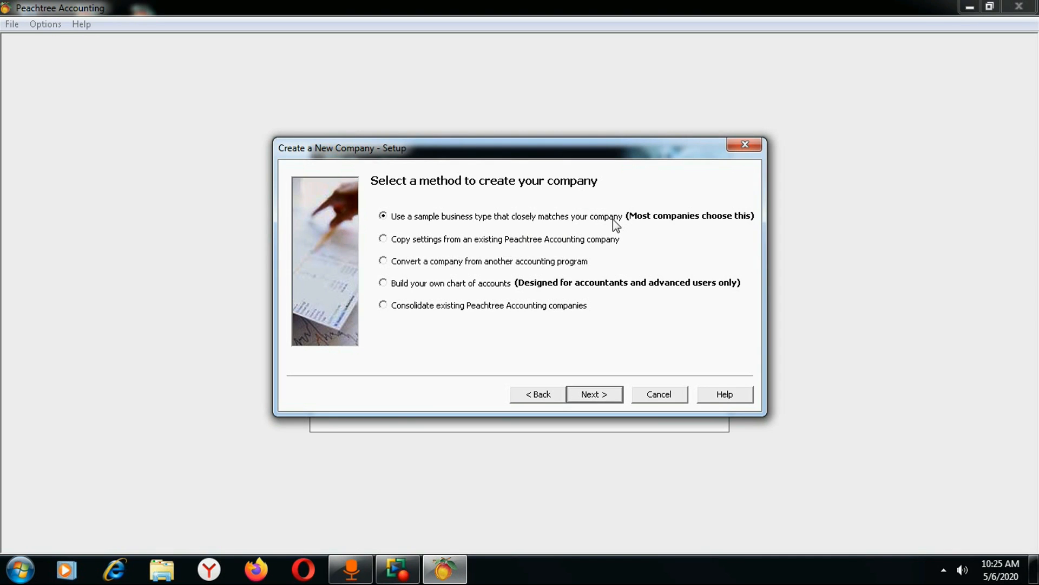
# Keep 'Use a sample business type' as the company creation method.
pyautogui.click(382, 215)
pyautogui.click(590, 394)
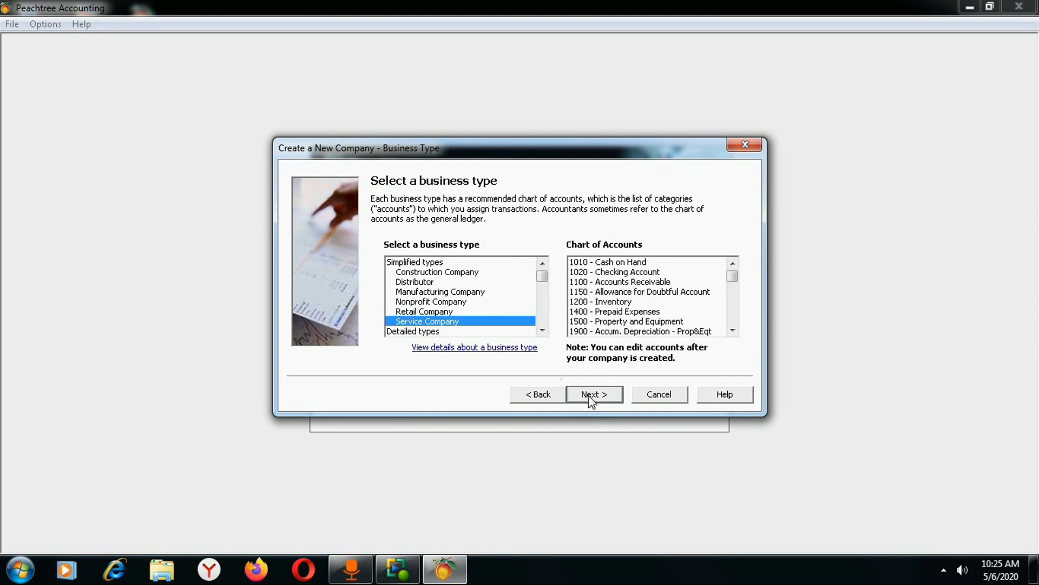
pyautogui.click(420, 299)
pyautogui.click(418, 292)
pyautogui.click(416, 271)
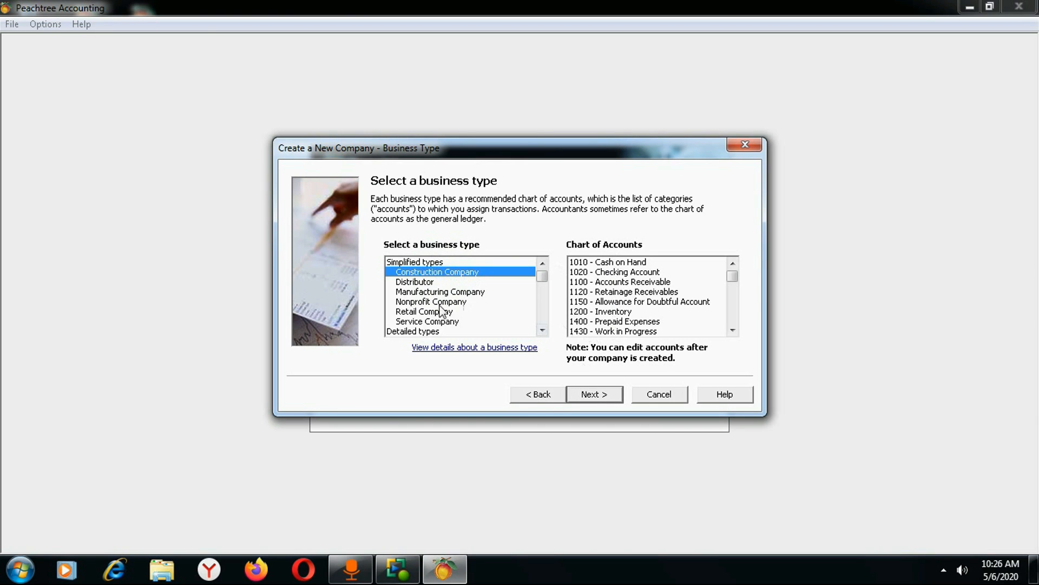
pyautogui.click(414, 282)
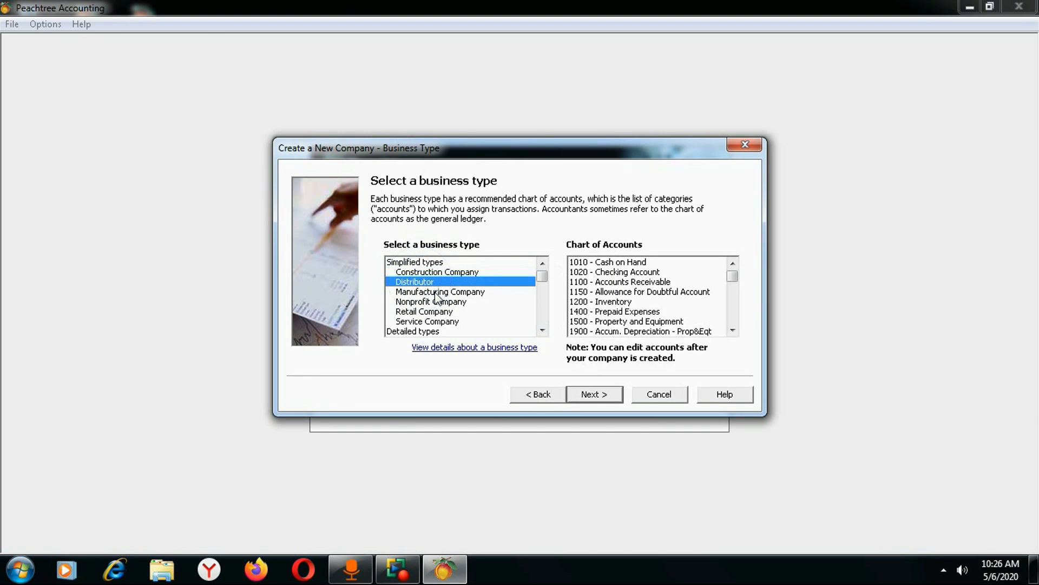
pyautogui.click(436, 293)
pyautogui.click(454, 302)
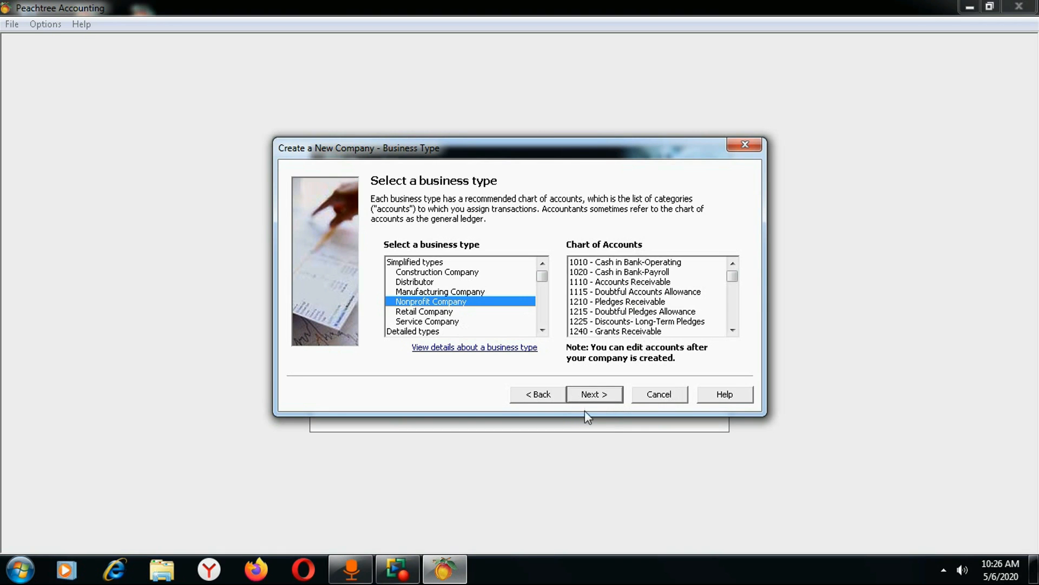
pyautogui.click(540, 399)
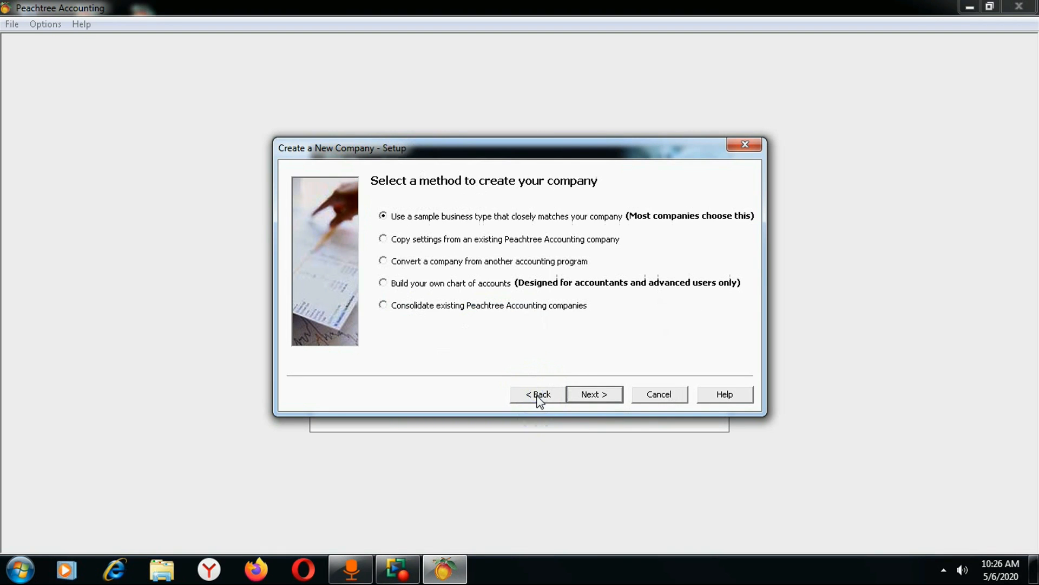
# Choose copying settings from an existing company, preview the sample companies' accounts, then go back.
pyautogui.click(387, 239)
pyautogui.click(590, 395)
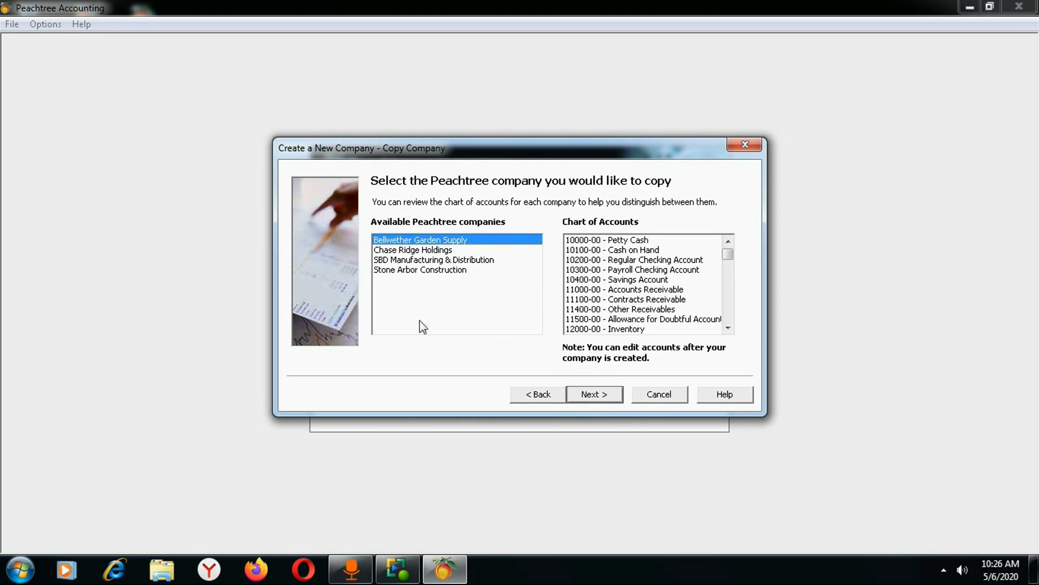
pyautogui.click(426, 252)
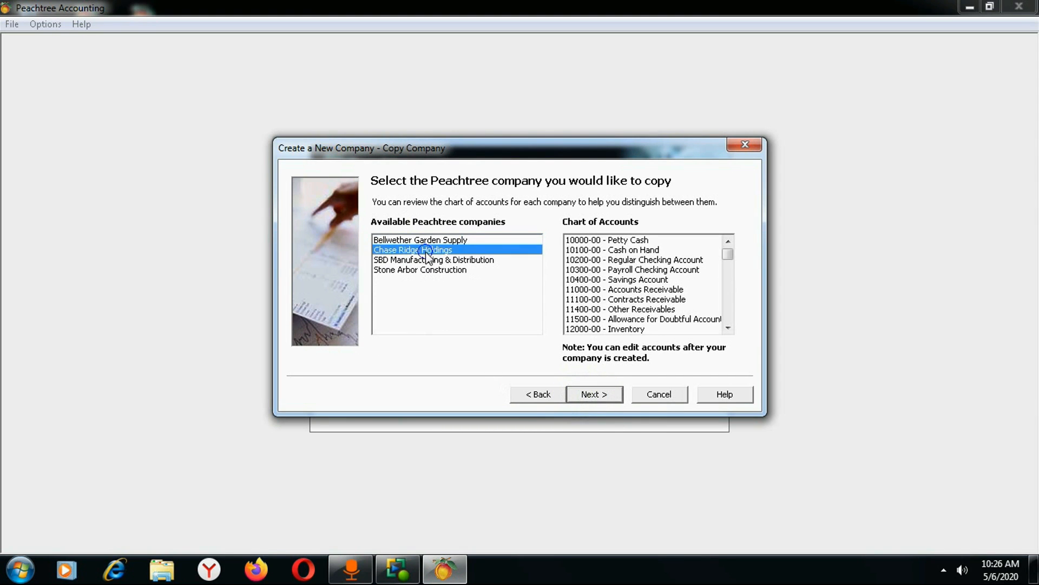
pyautogui.click(428, 260)
pyautogui.click(429, 269)
pyautogui.press('Up')
pyautogui.press('Up')
pyautogui.click(450, 239)
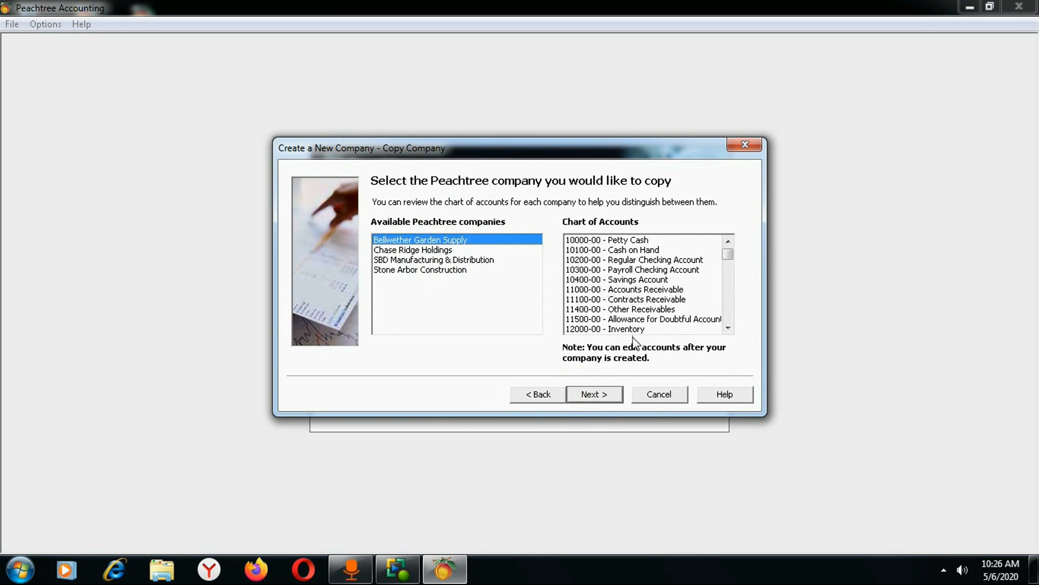
pyautogui.click(539, 400)
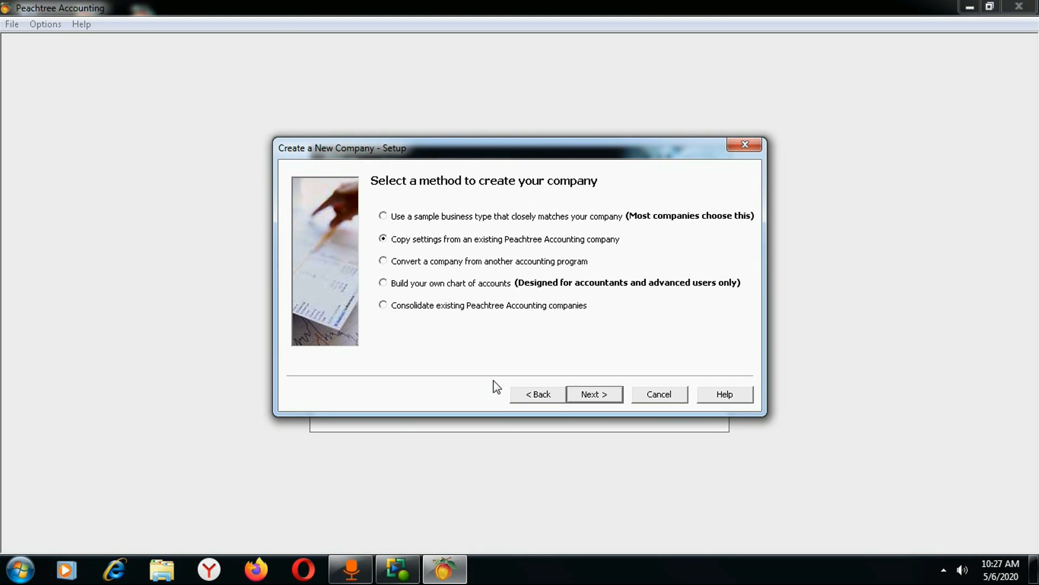
# Switch the creation option from converting a company to consolidating existing Peachtree Accounting companies.
pyautogui.click(383, 261)
pyautogui.click(383, 306)
# Select 'Build your own chart of accounts' and advance to the Define Account Segments step.
pyautogui.click(388, 285)
pyautogui.click(385, 280)
pyautogui.click(383, 282)
pyautogui.click(598, 394)
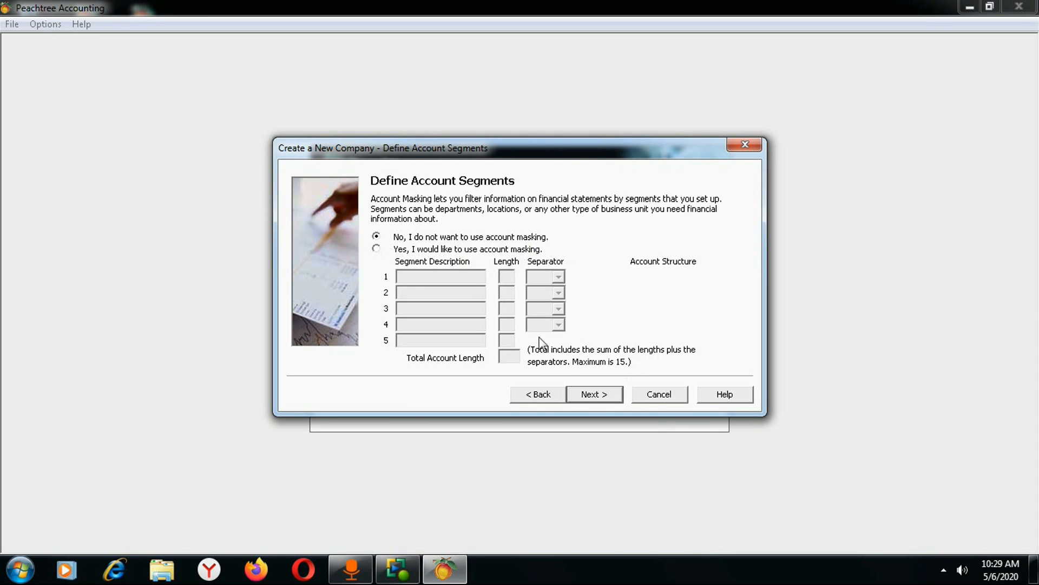
pyautogui.click(377, 250)
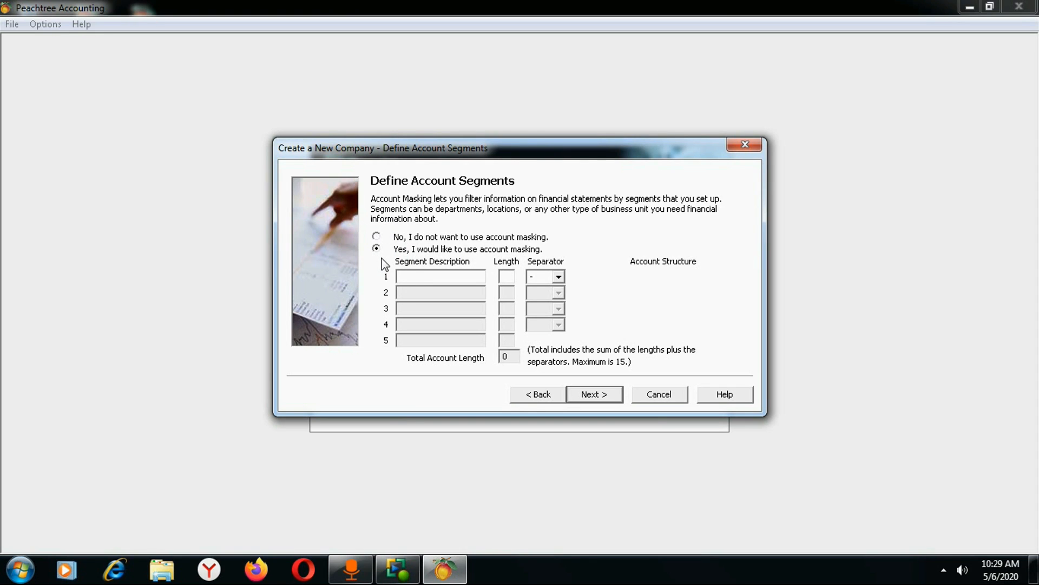
pyautogui.click(439, 278)
pyautogui.write('XXX')
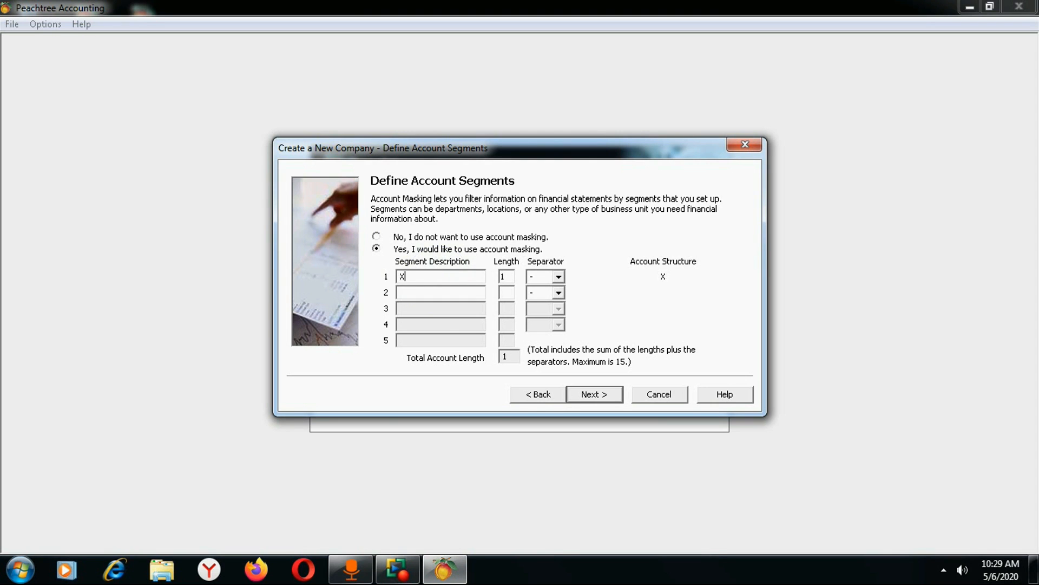
pyautogui.click(505, 277)
pyautogui.write('3')
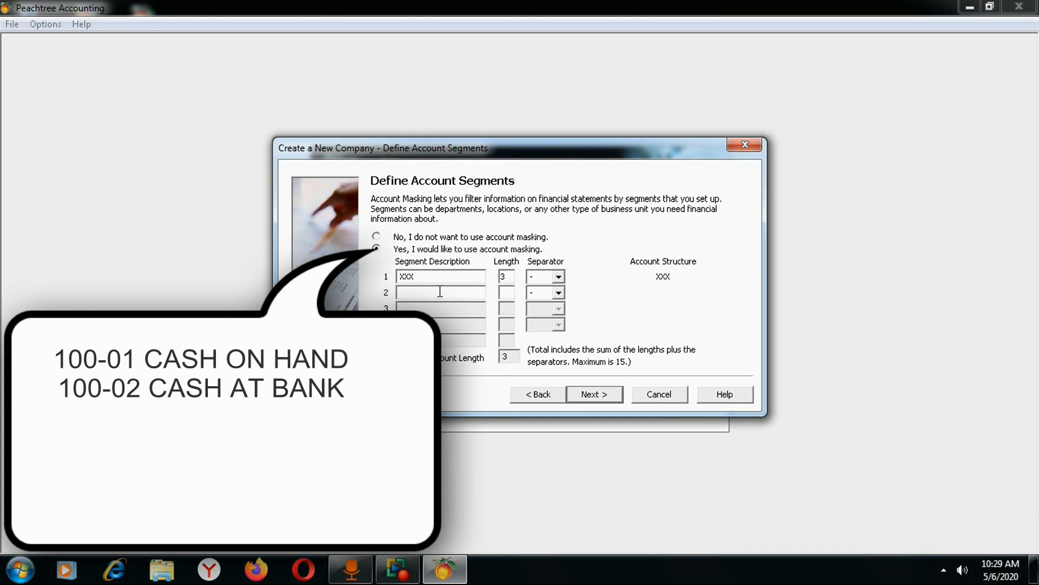
pyautogui.write('XX')
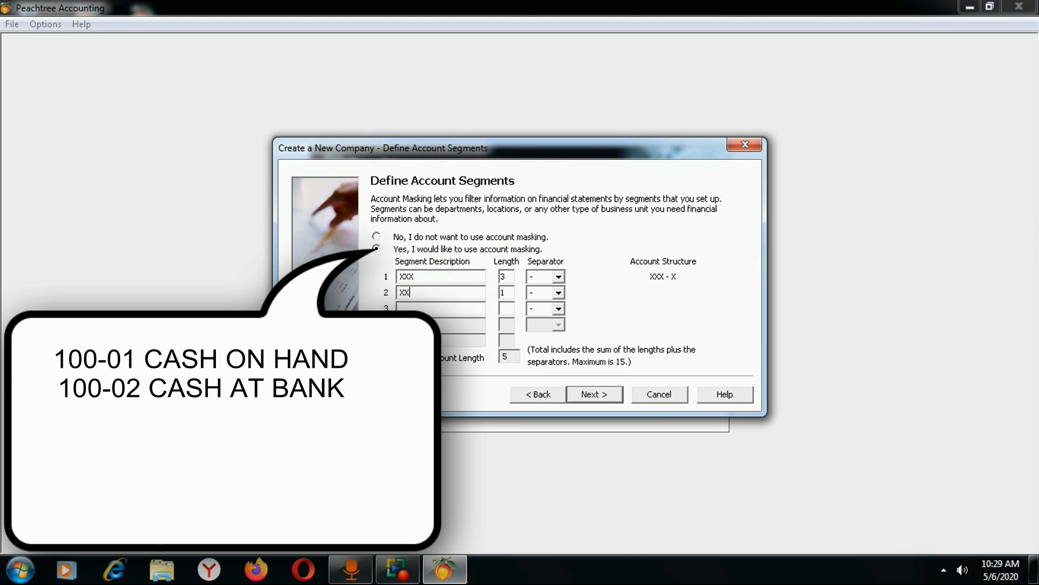
pyautogui.click(506, 292)
pyautogui.write('2')
pyautogui.click(561, 276)
pyautogui.click(544, 310)
pyautogui.click(561, 276)
pyautogui.click(563, 294)
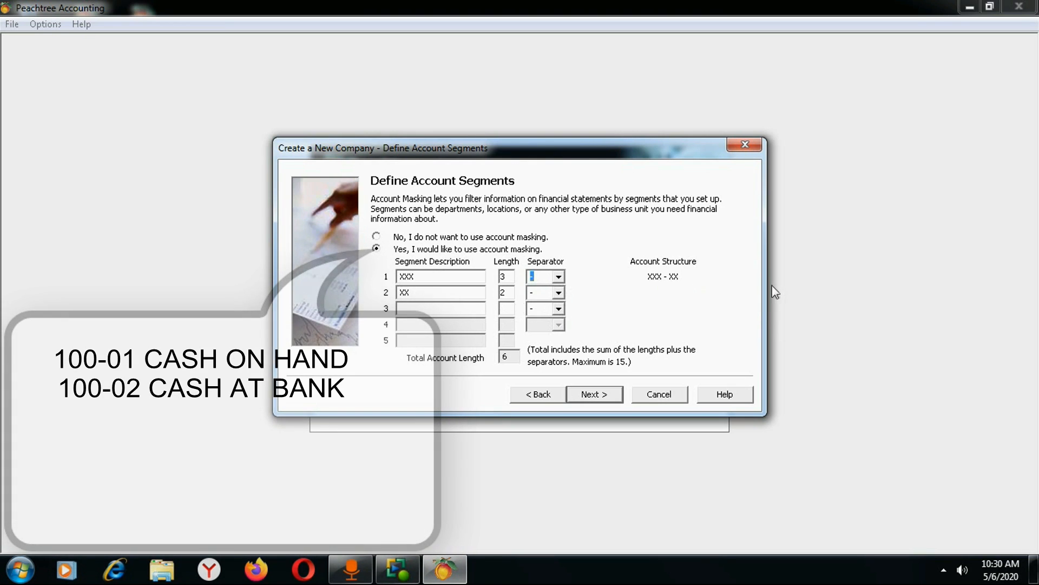
pyautogui.click(376, 236)
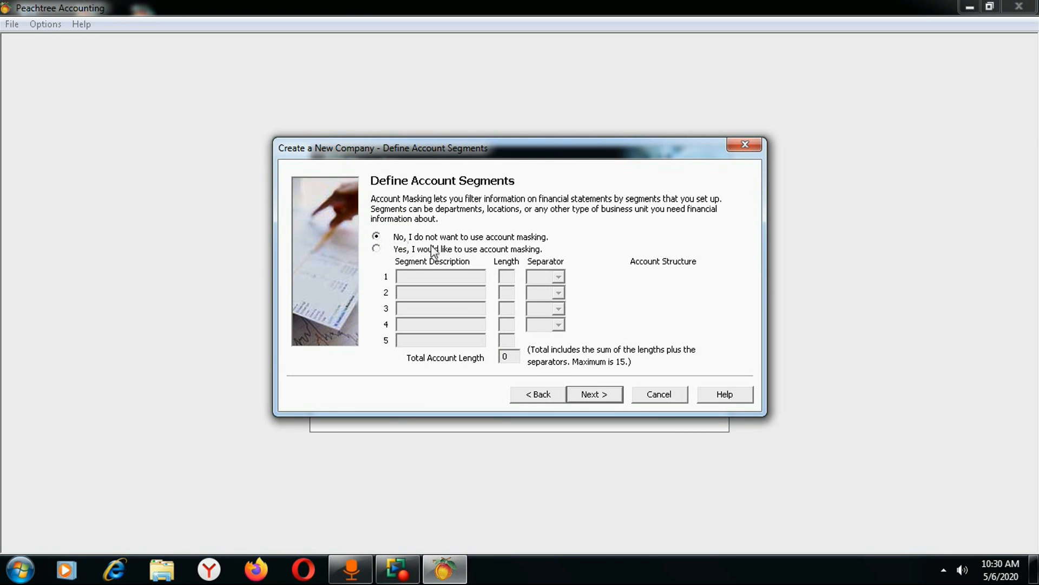
# Keep 'No, I do not want to use account masking' and advance to the accounting method step.
pyautogui.click(600, 395)
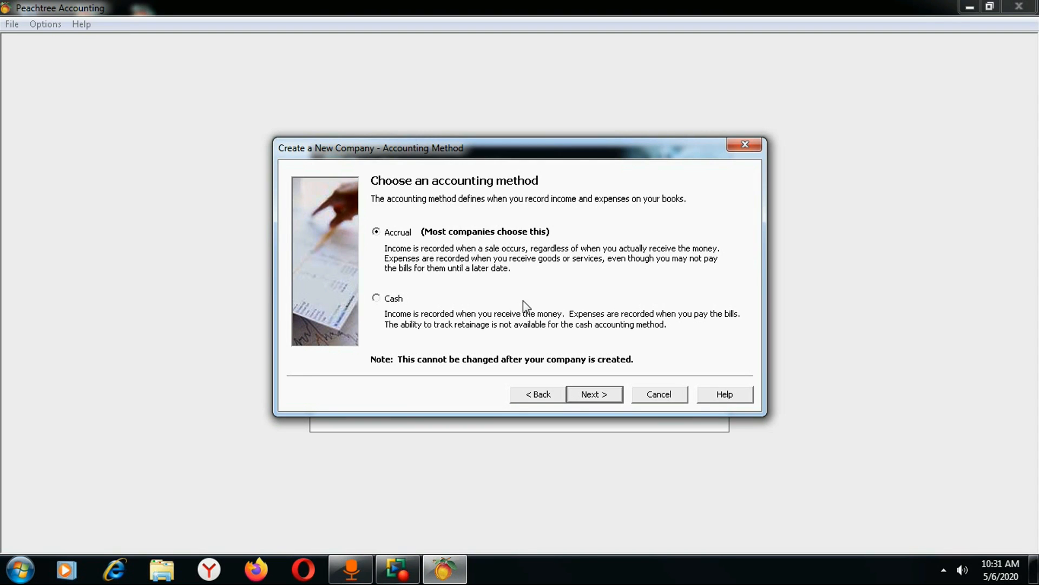
# Keep Accrual as the accounting method and advance to the Posting Method step.
pyautogui.click(376, 231)
pyautogui.click(598, 391)
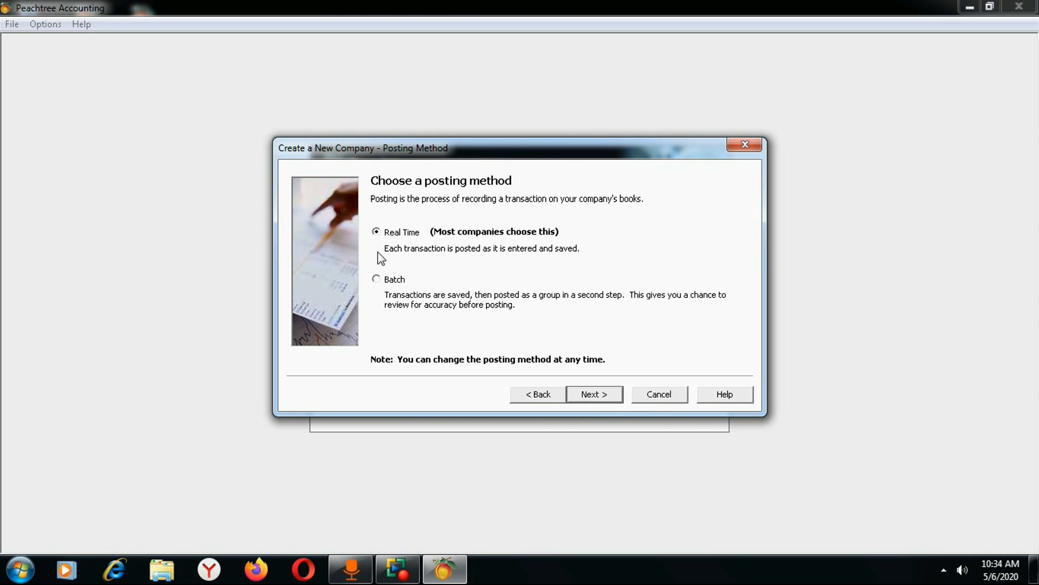
# Advance from Posting Method to the Accounting Periods step.
pyautogui.click(598, 395)
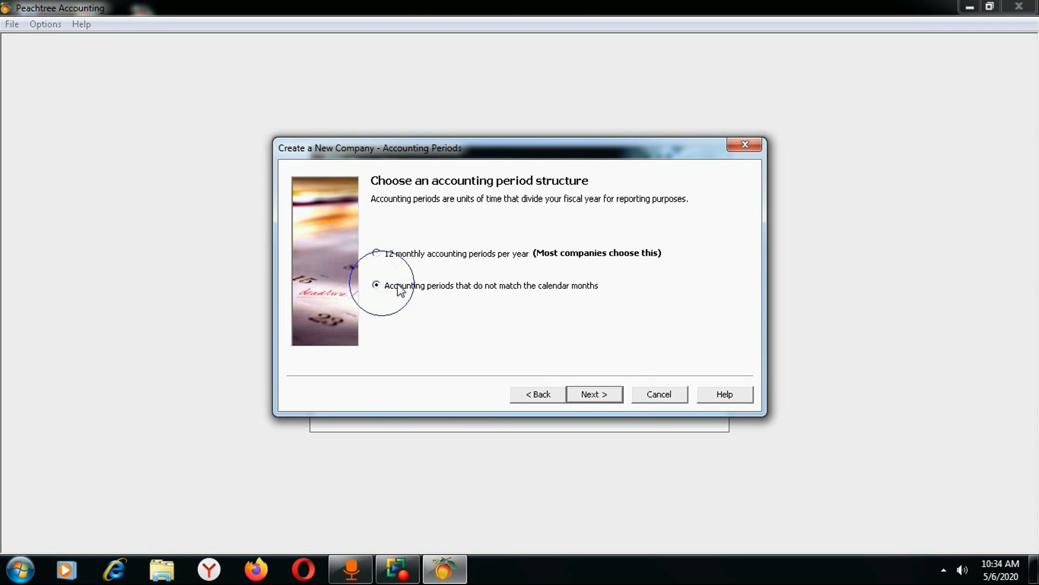
# On the fiscal year structure step, set period 1's start date to Jan 20, 2020.
pyautogui.click(602, 392)
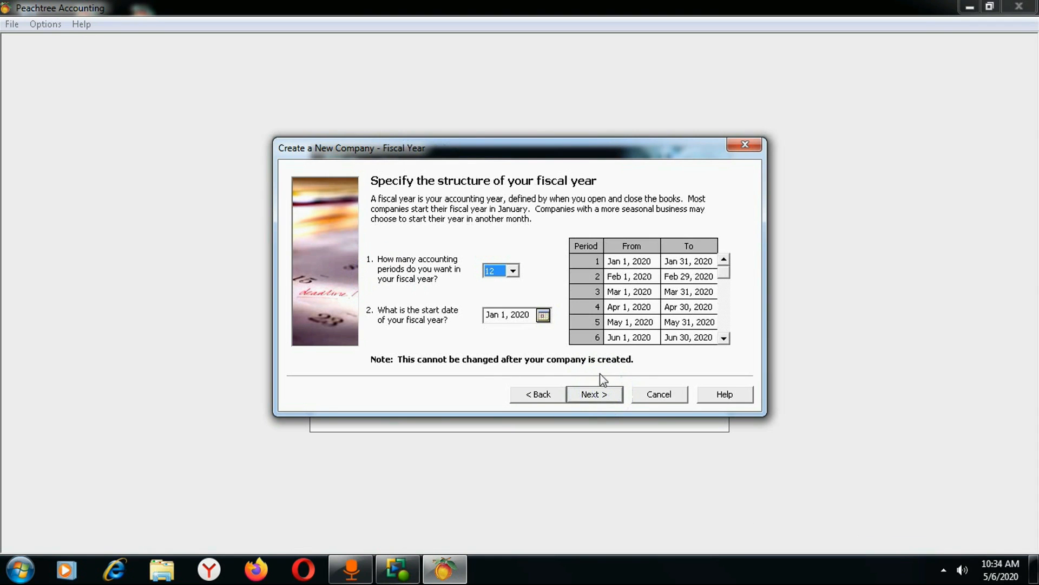
pyautogui.click(631, 262)
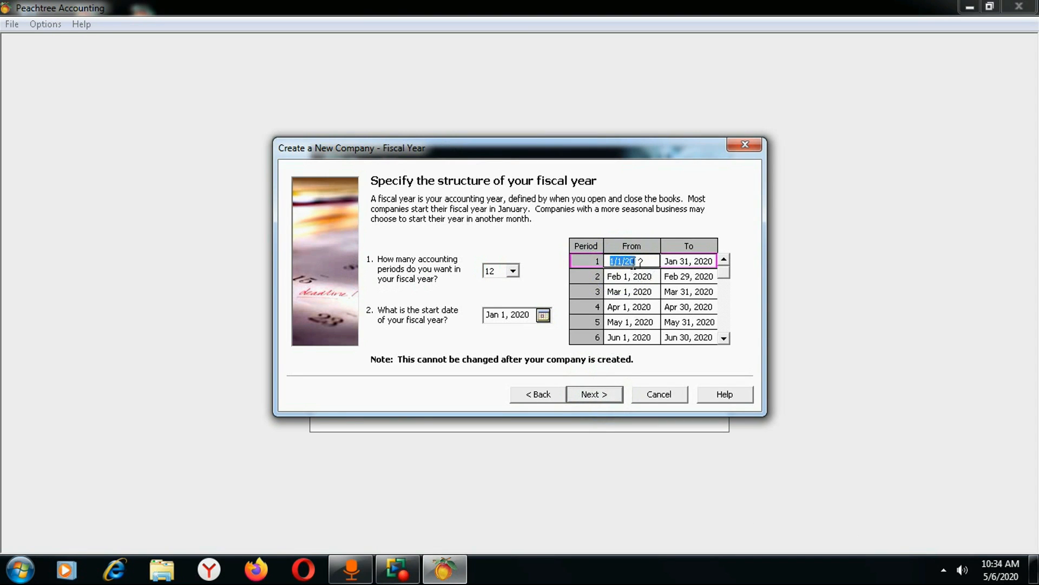
pyautogui.click(622, 260)
pyautogui.doubleClick(620, 261)
pyautogui.write('20')
pyautogui.press('Tab')
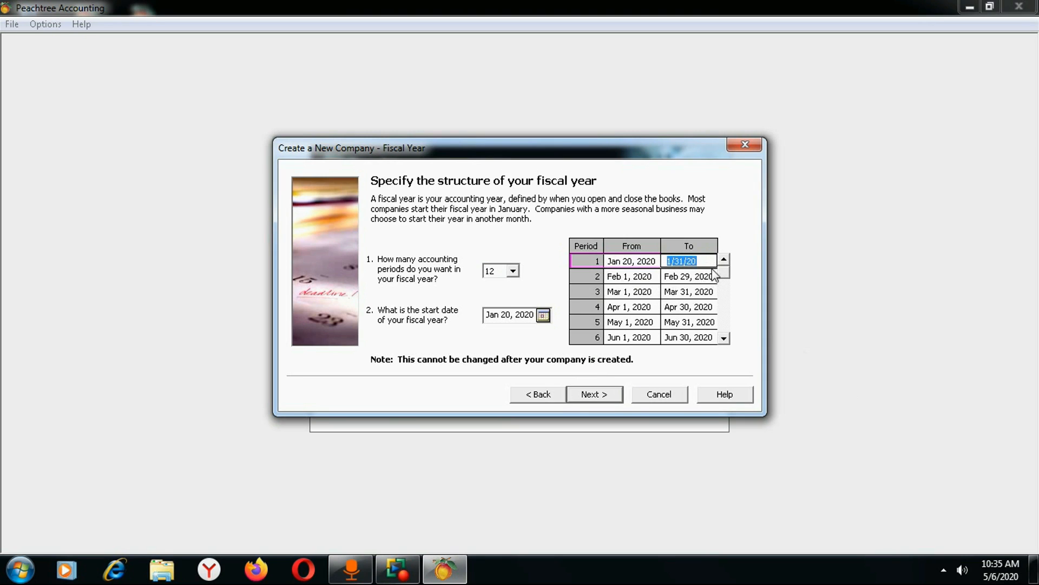
# Set period 1's end date to Feb 19, 2020.
pyautogui.moveTo(681, 258); pyautogui.dragTo(676, 265)
pyautogui.write('1')
pyautogui.click(674, 262)
pyautogui.click(672, 261)
pyautogui.press('BackSpace')
pyautogui.write('2020')
pyautogui.press('Tab')
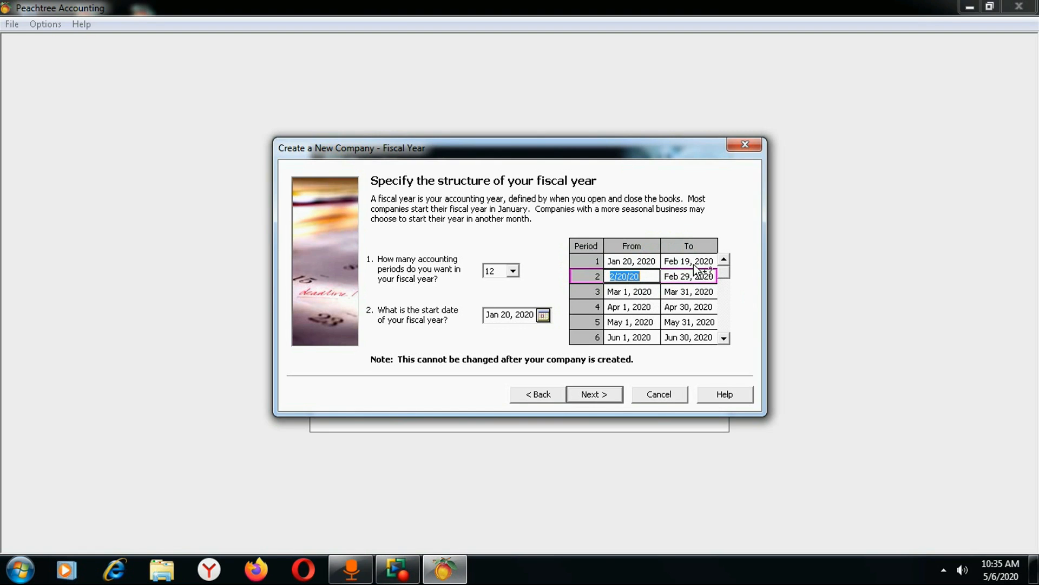
# Keep 12 accounting periods, check the fiscal year start date, then return to Accounting Periods.
pyautogui.click(513, 271)
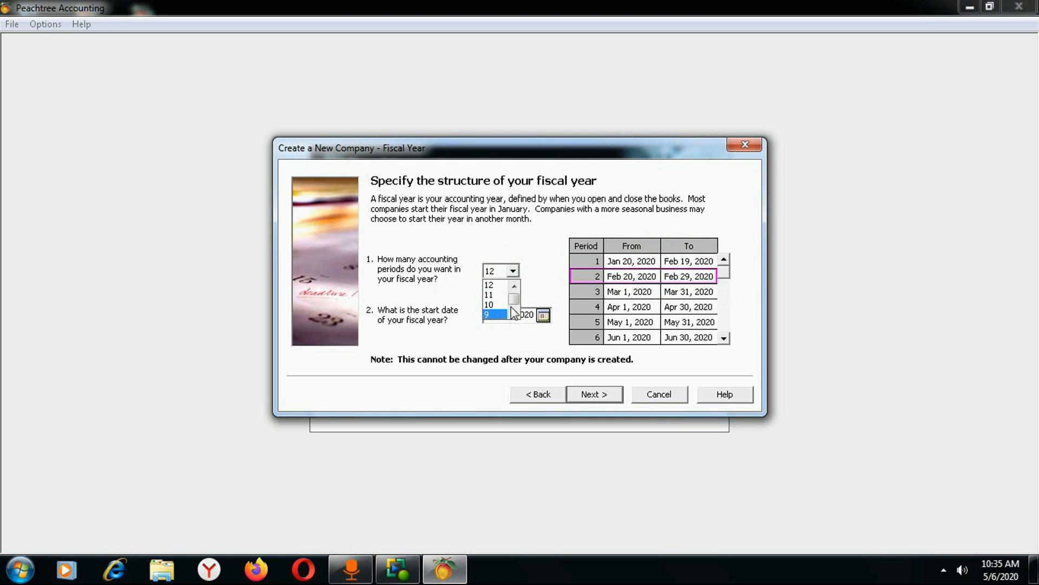
pyautogui.scroll(-3, 496, 306)
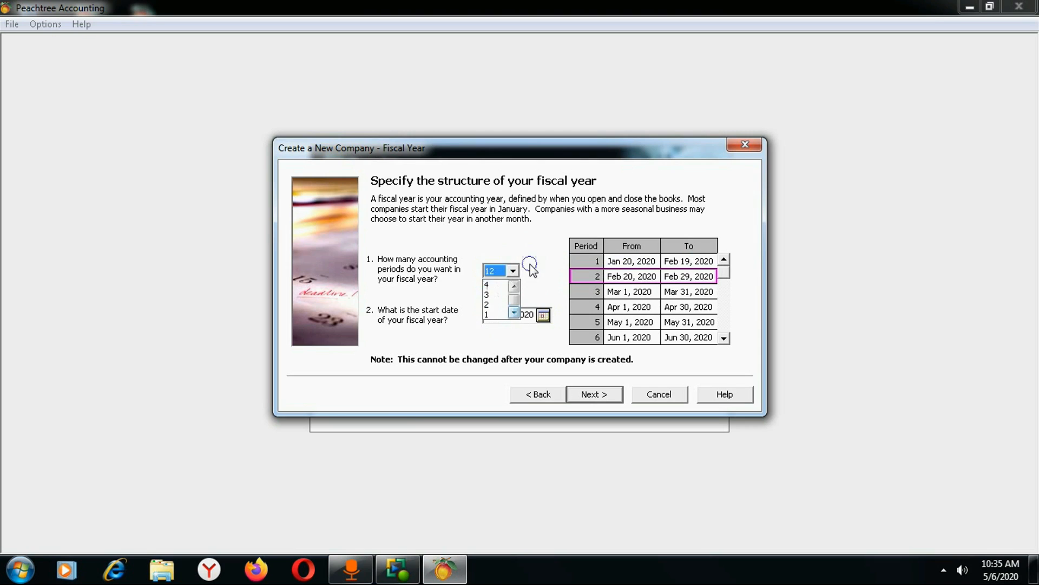
pyautogui.click(530, 268)
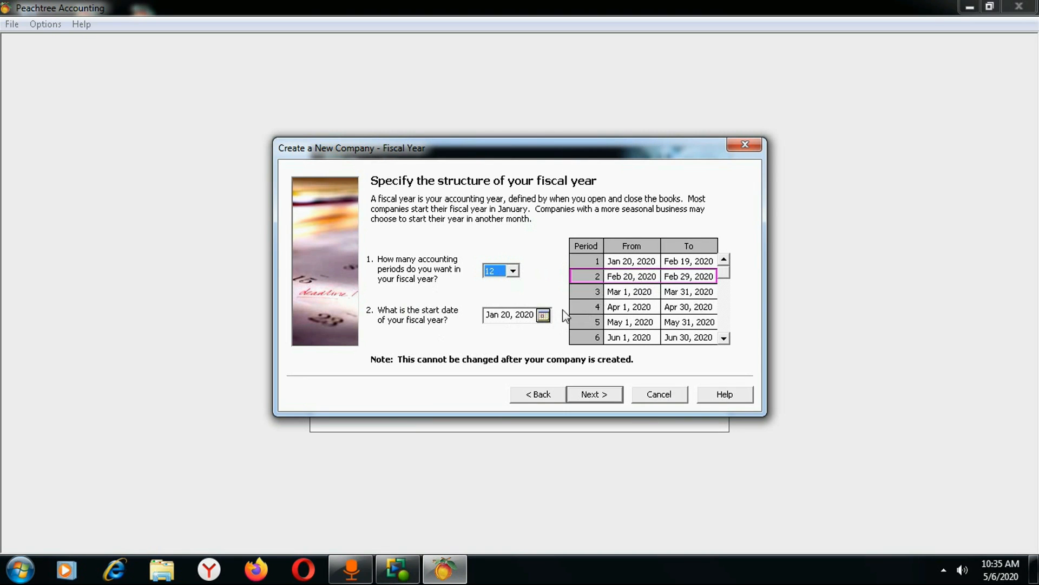
pyautogui.click(548, 316)
pyautogui.click(543, 316)
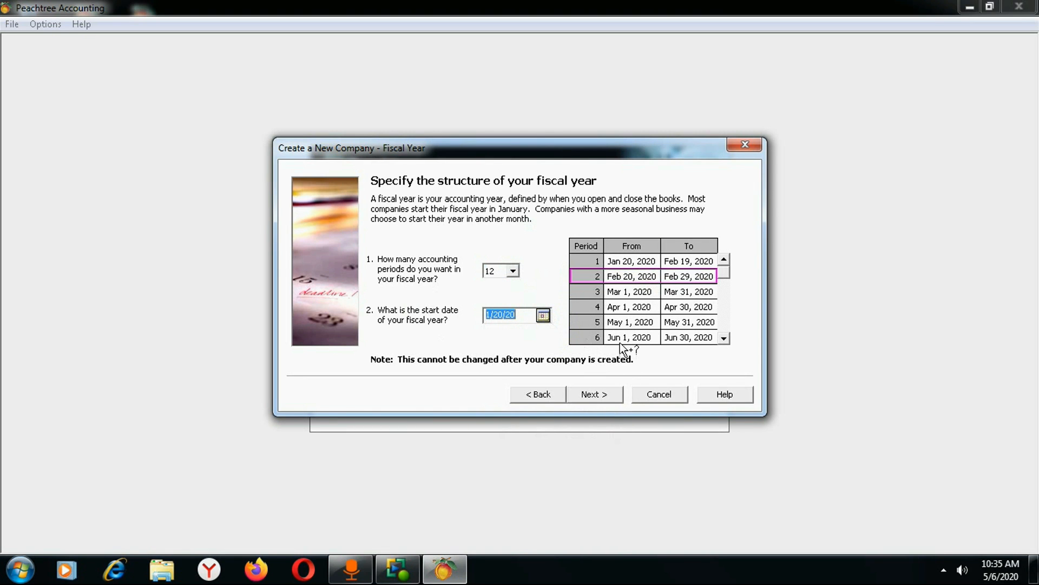
pyautogui.click(540, 395)
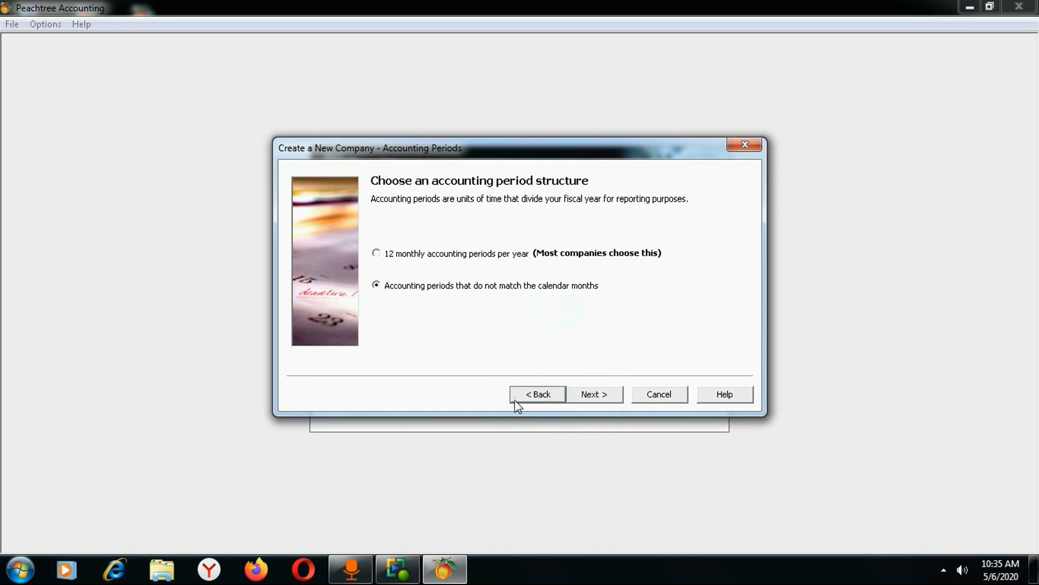
# Choose 12 monthly periods and a fiscal year starting September 2020, reaching the confirmation page.
pyautogui.click(385, 253)
pyautogui.click(600, 398)
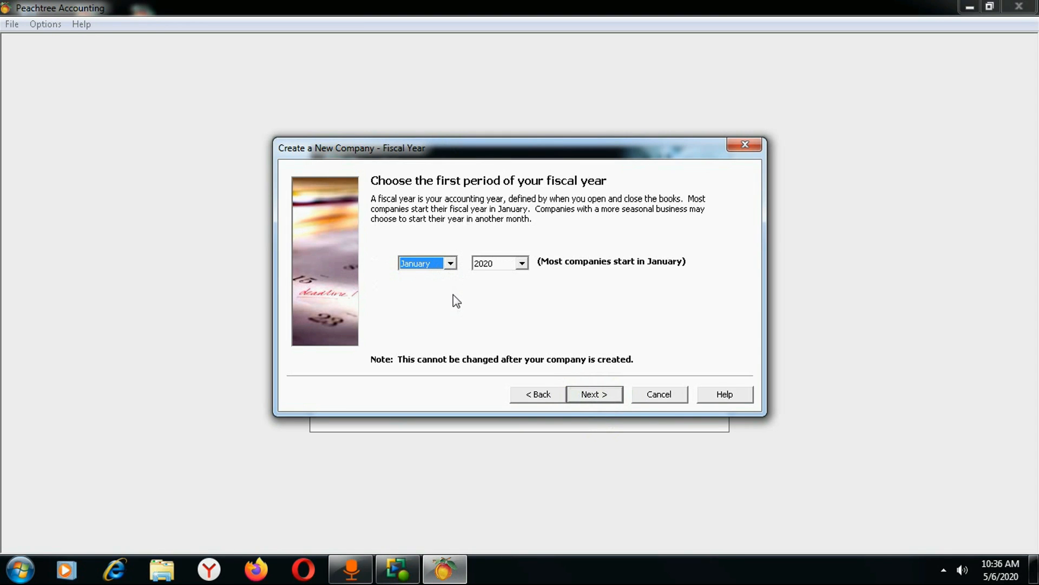
pyautogui.click(452, 266)
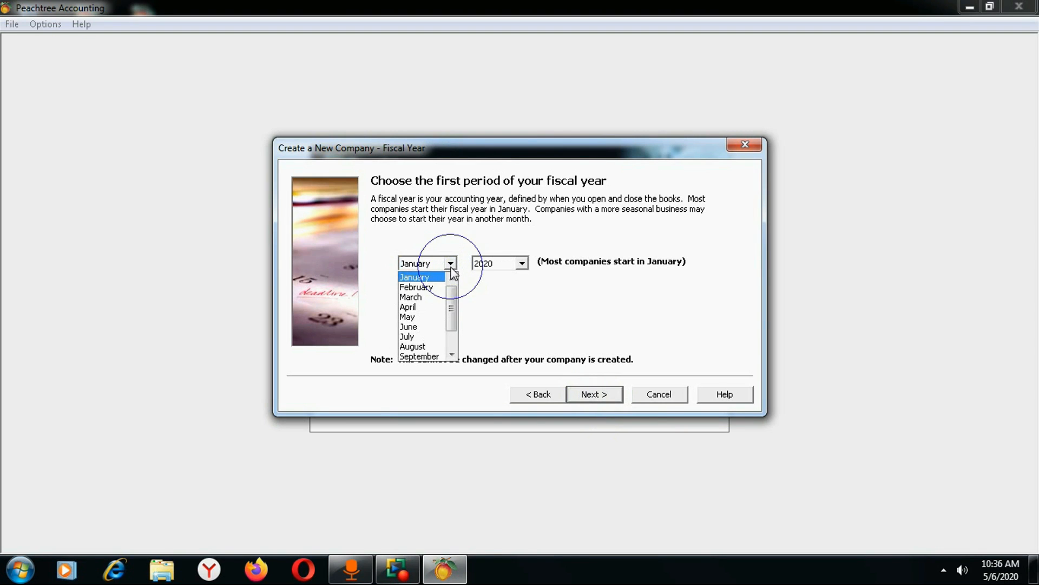
pyautogui.click(426, 275)
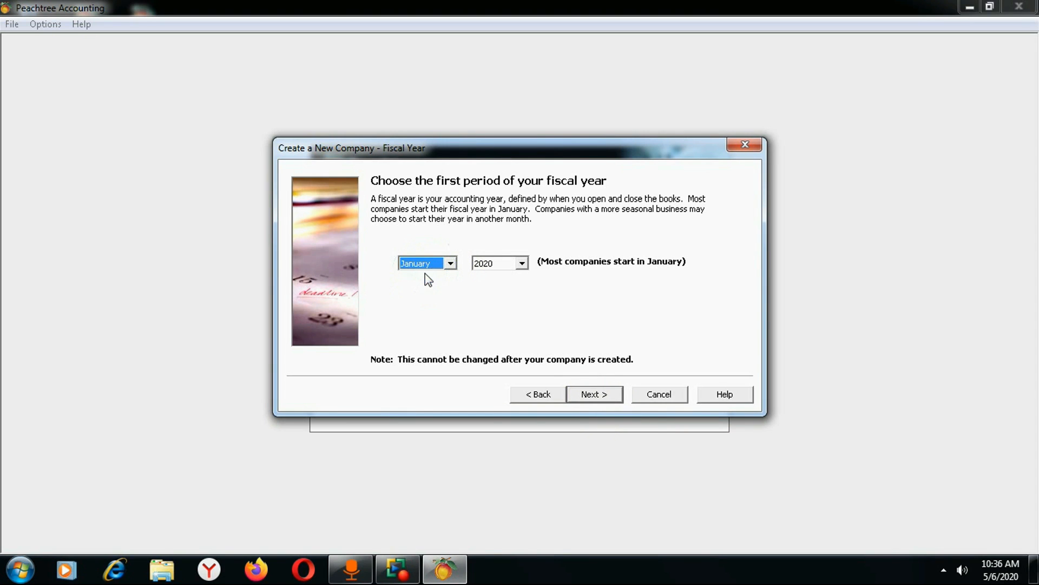
pyautogui.click(455, 263)
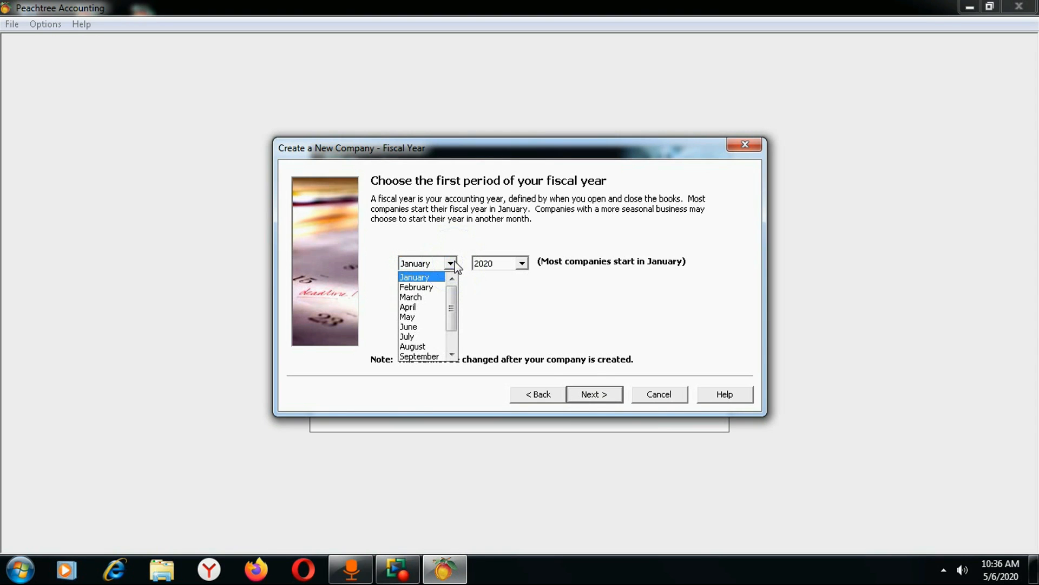
pyautogui.click(433, 356)
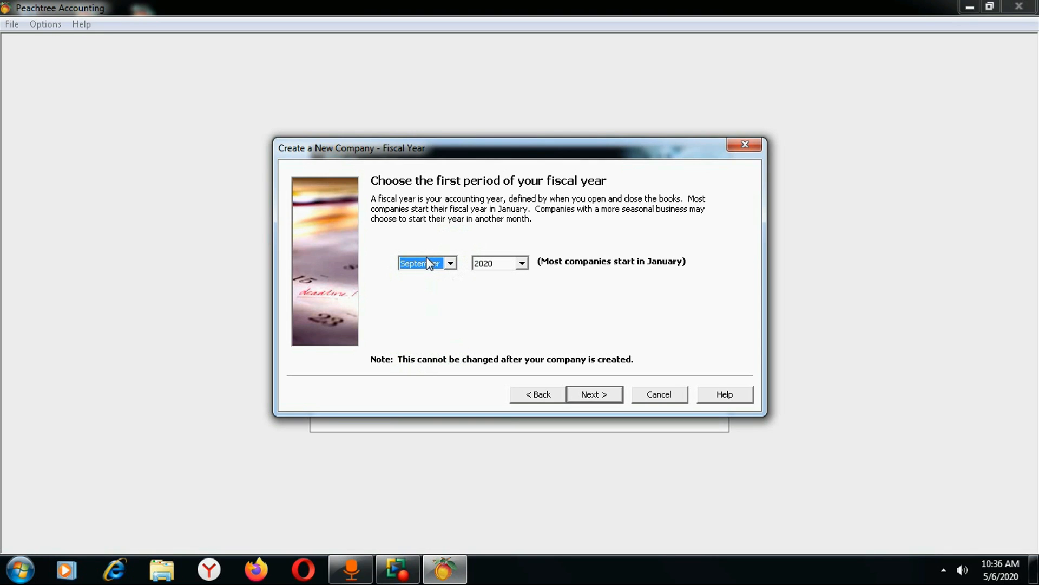
pyautogui.click(522, 263)
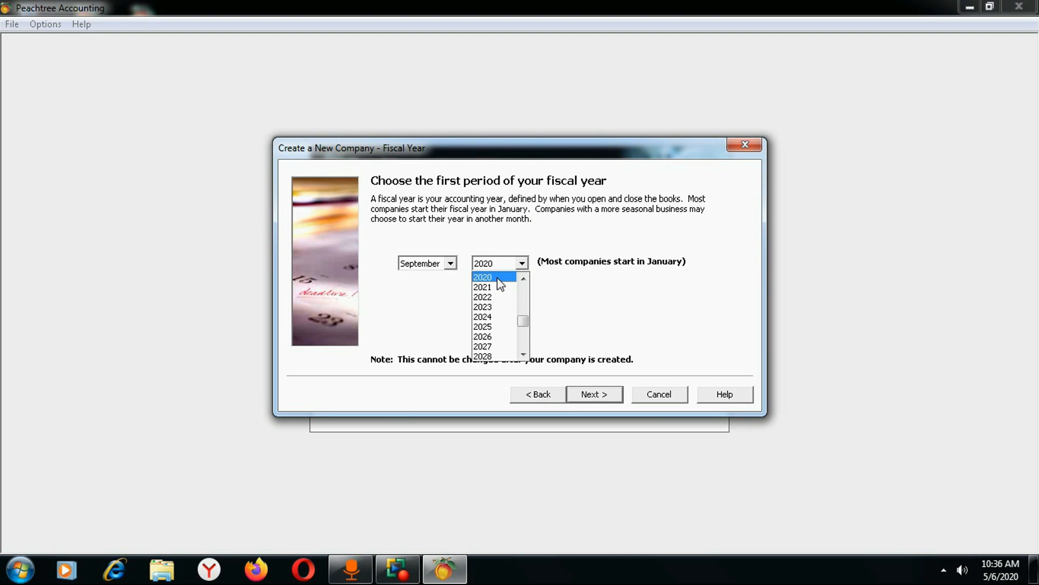
pyautogui.click(498, 278)
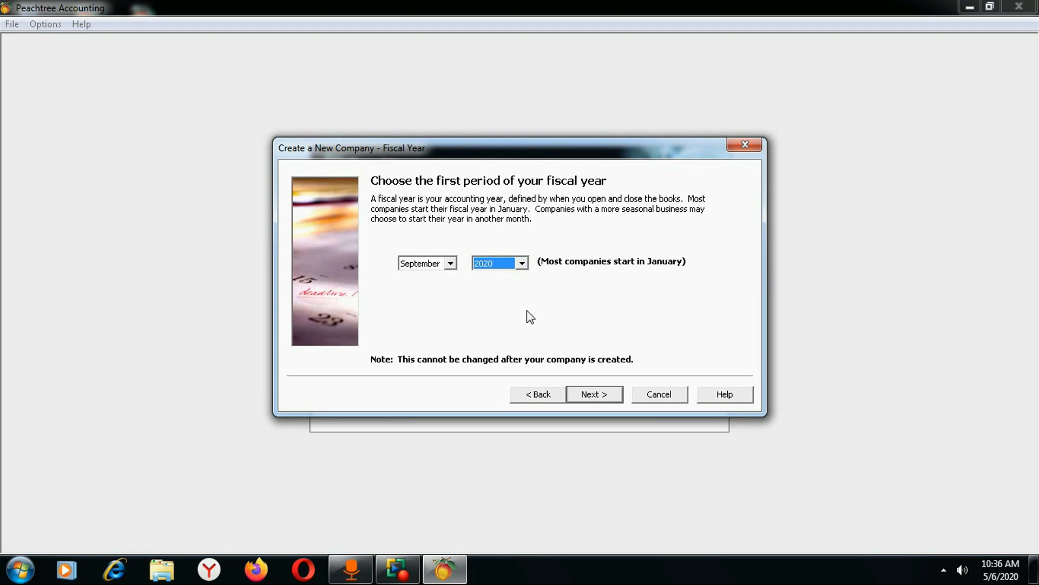
pyautogui.click(595, 393)
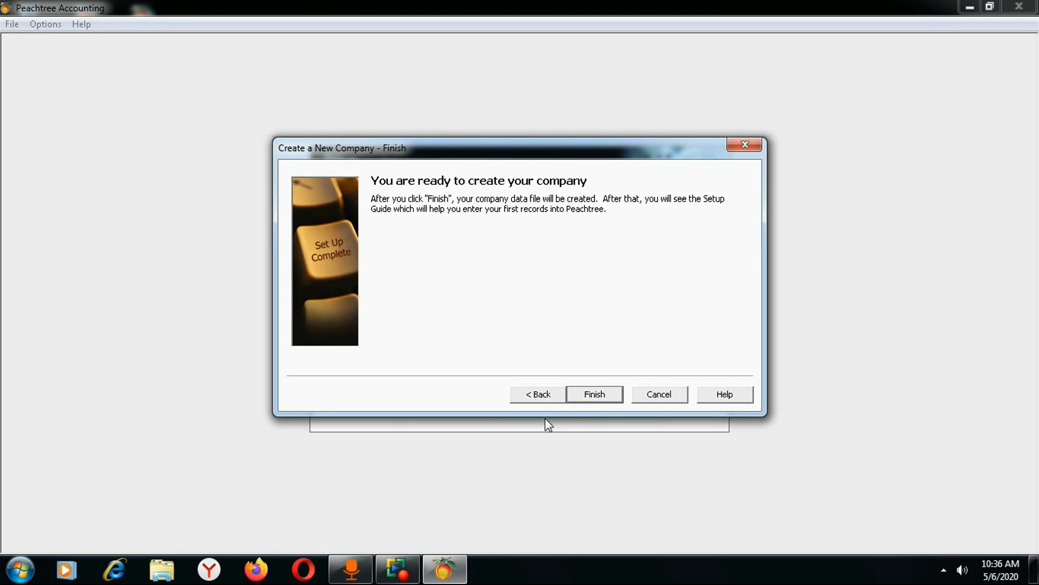
# Step back through the wizard to review the Company Information page.
pyautogui.click(541, 394)
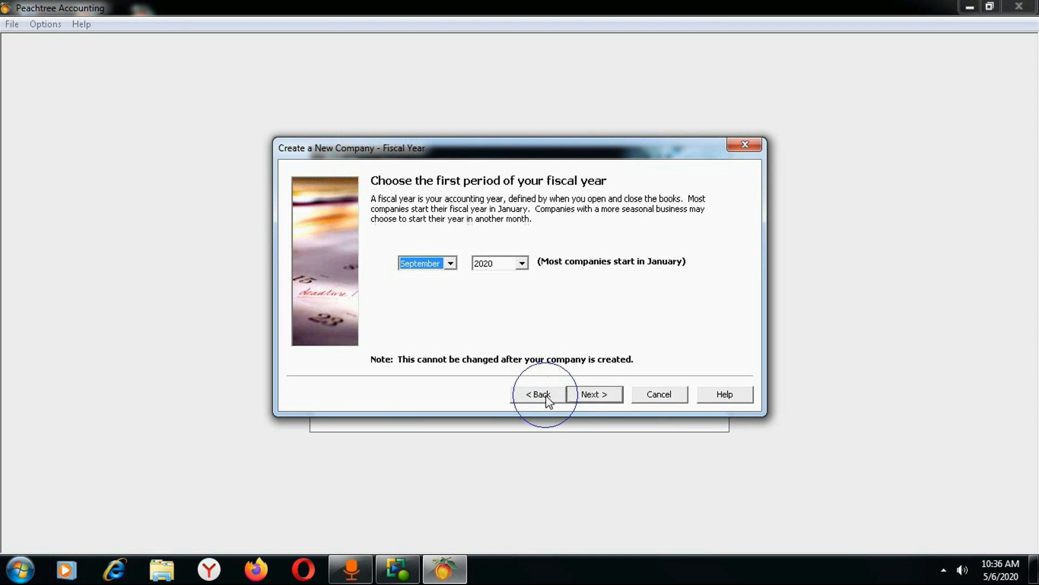
pyautogui.click(541, 394)
pyautogui.click(541, 395)
pyautogui.click(541, 394)
pyautogui.click(542, 394)
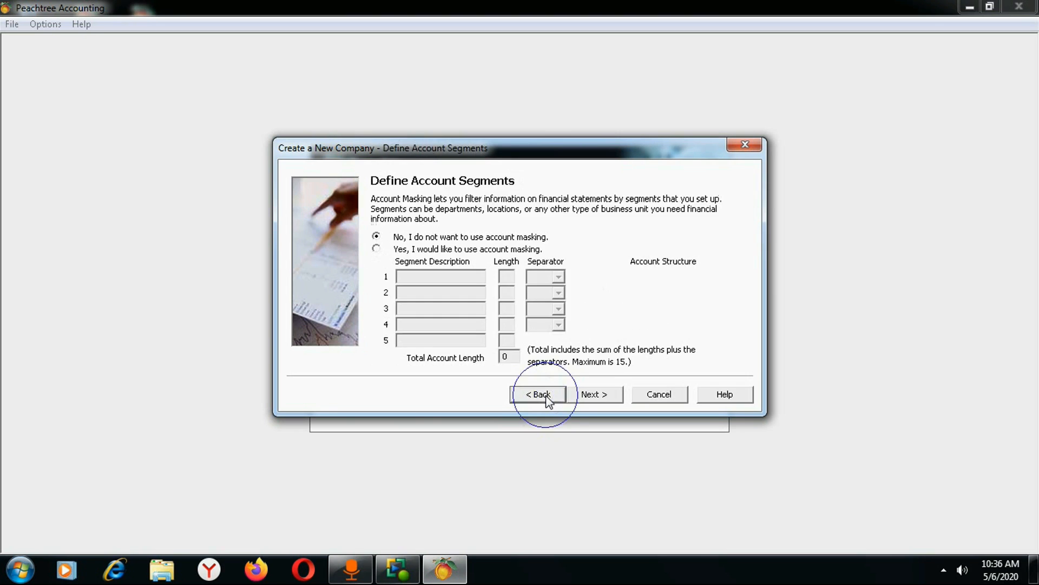
pyautogui.click(542, 394)
pyautogui.click(541, 394)
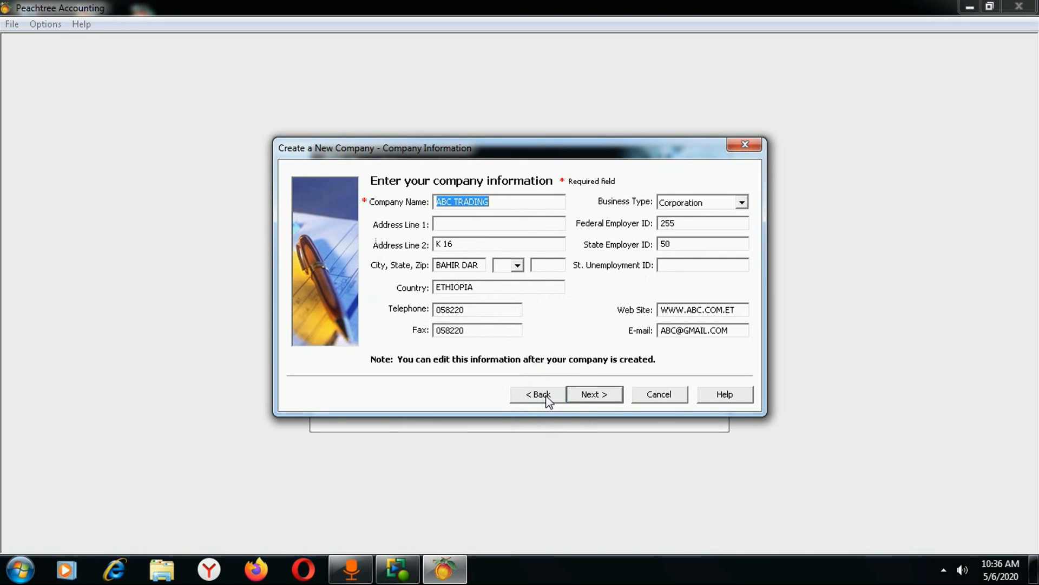
# Step forward to the final page and create the ABC TRADING company data files.
pyautogui.click(594, 398)
pyautogui.click(594, 398)
pyautogui.click(594, 398)
pyautogui.click(595, 398)
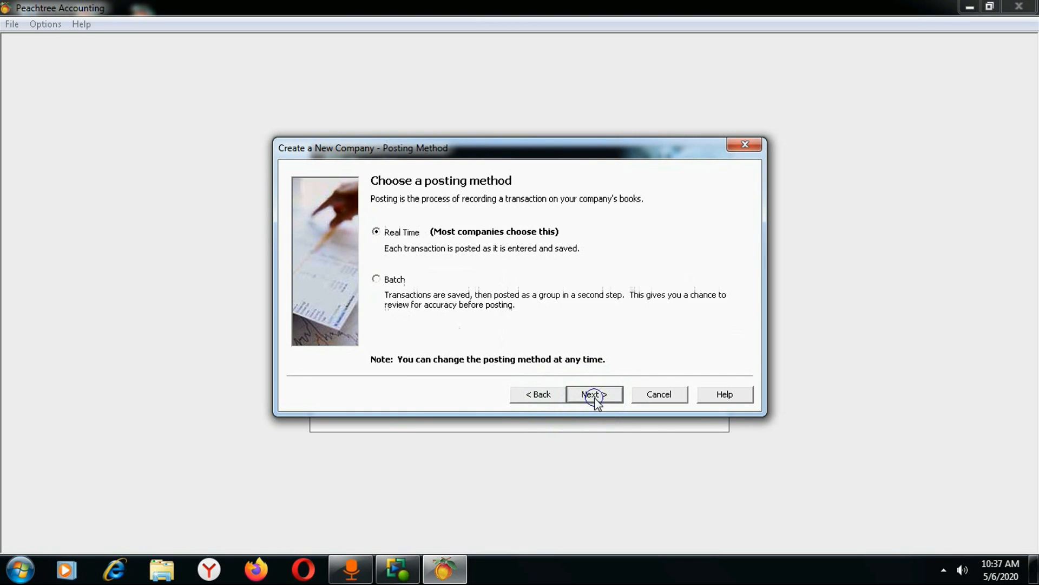
pyautogui.click(594, 396)
pyautogui.click(594, 397)
pyautogui.click(595, 397)
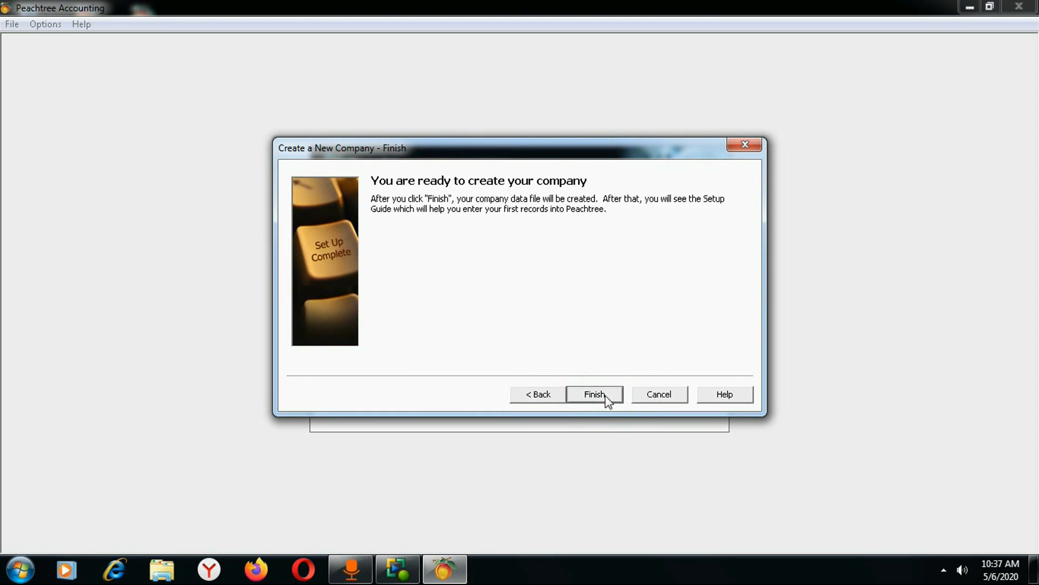
pyautogui.click(595, 394)
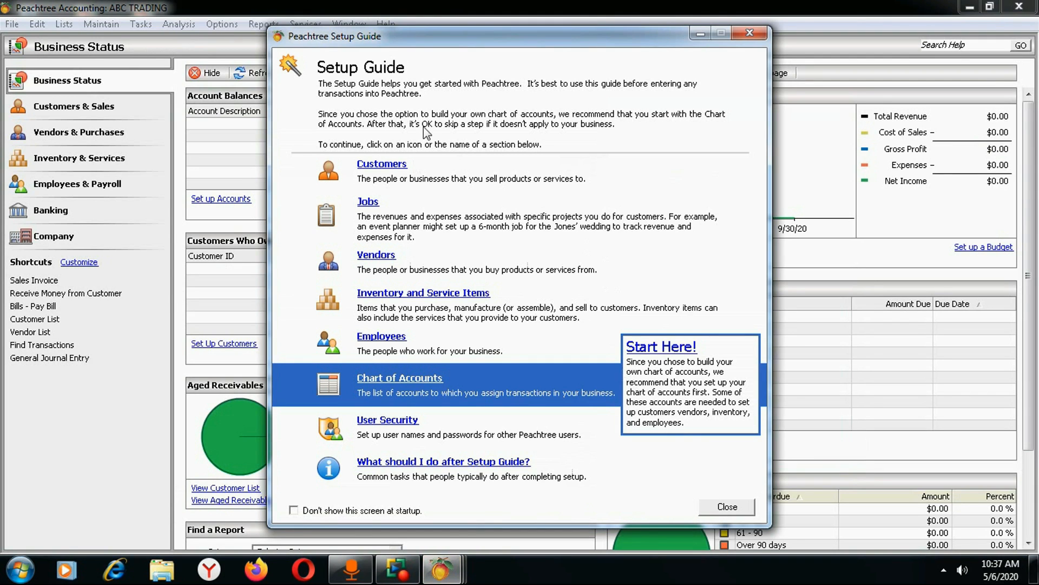
# Close the Peachtree Setup Guide to reveal the ABC TRADING Business Status dashboard.
pyautogui.click(750, 33)
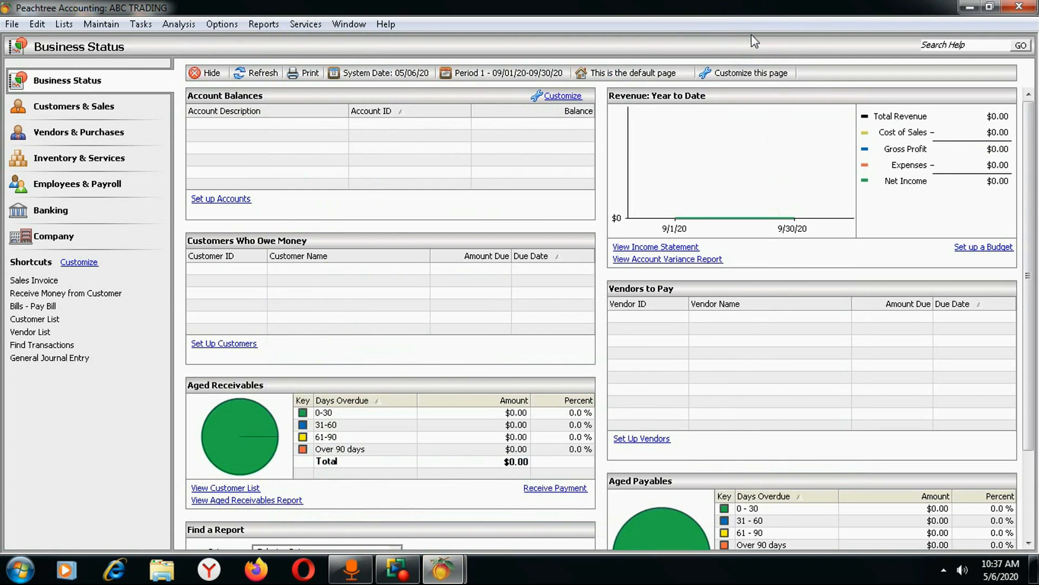
pyautogui.moveTo(460, 577)
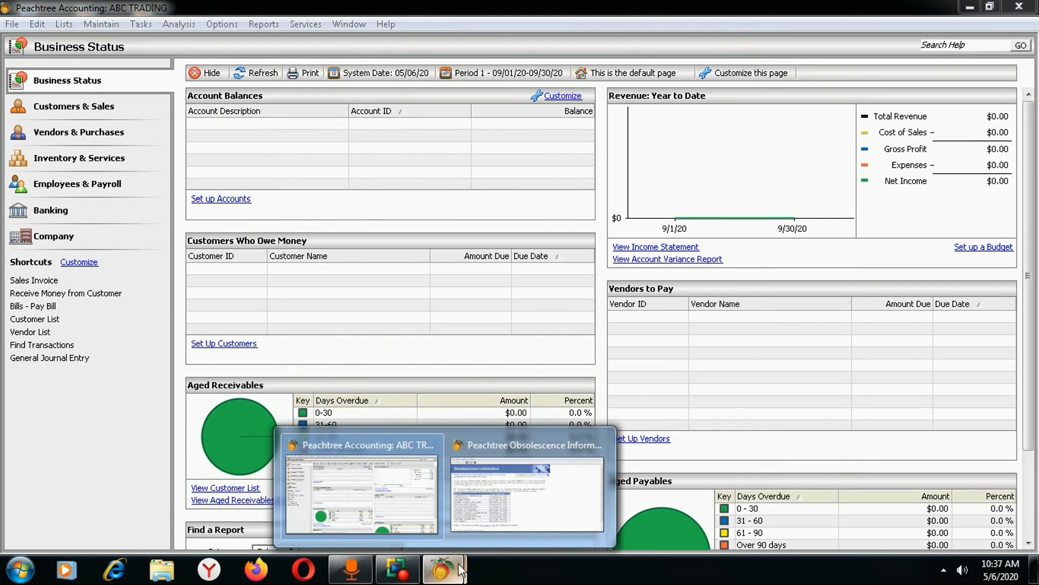
pyautogui.click(528, 484)
pyautogui.click(833, 84)
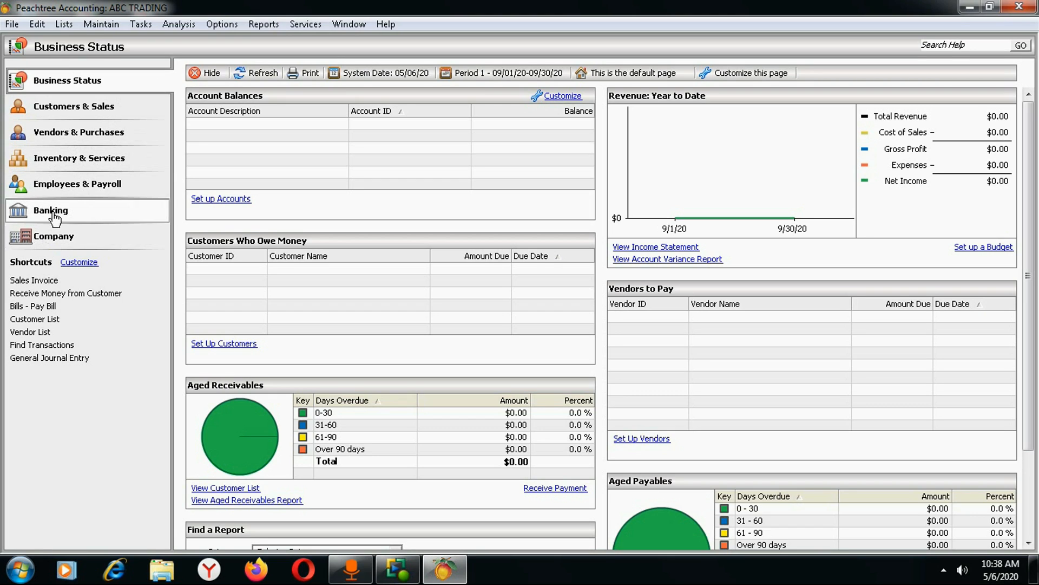
# View Customers & Sales, return to Business Status, and exit Peachtree Accounting.
pyautogui.click(59, 110)
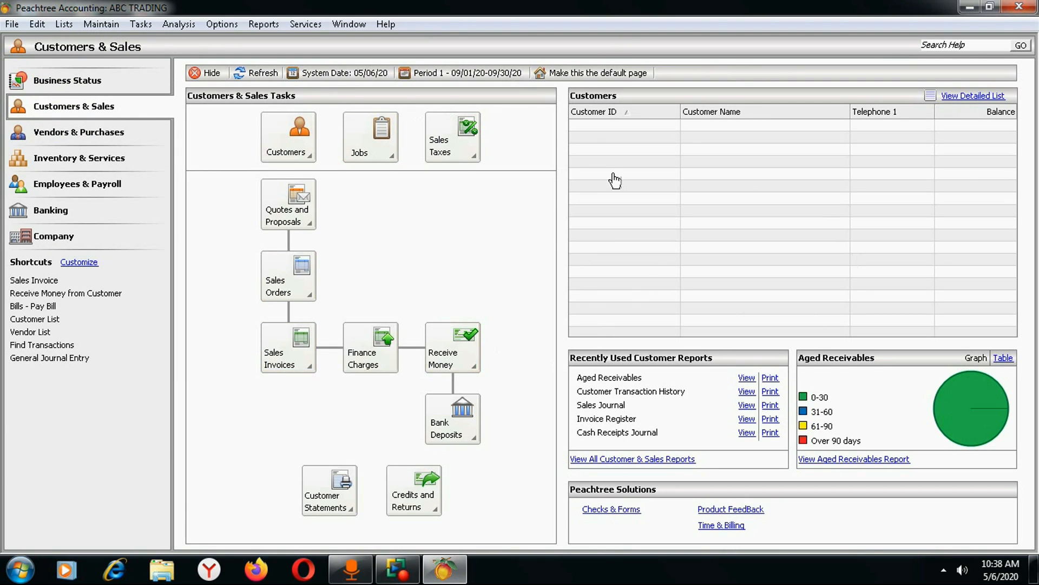
pyautogui.click(47, 81)
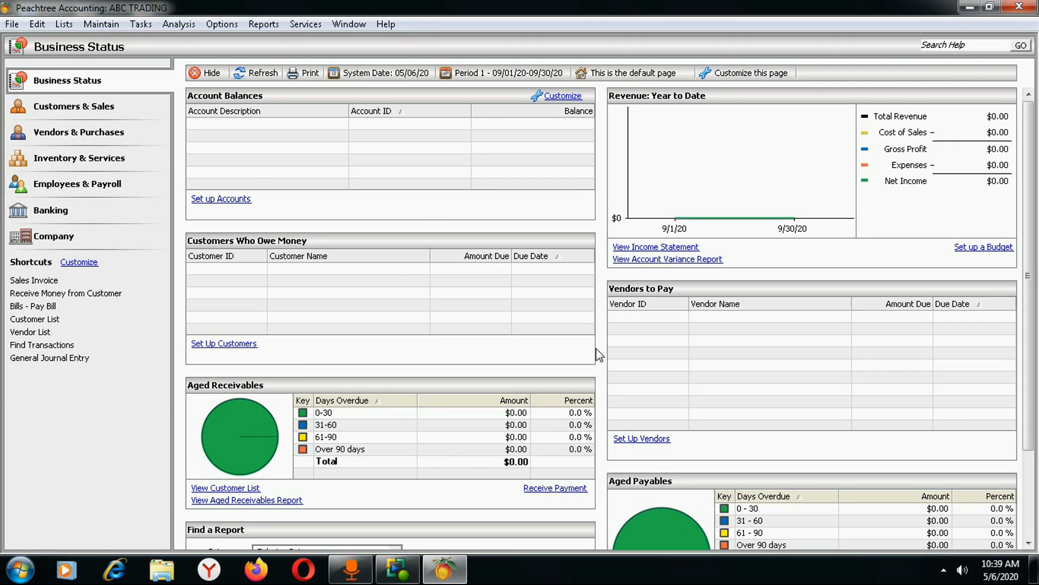
pyautogui.click(1014, 11)
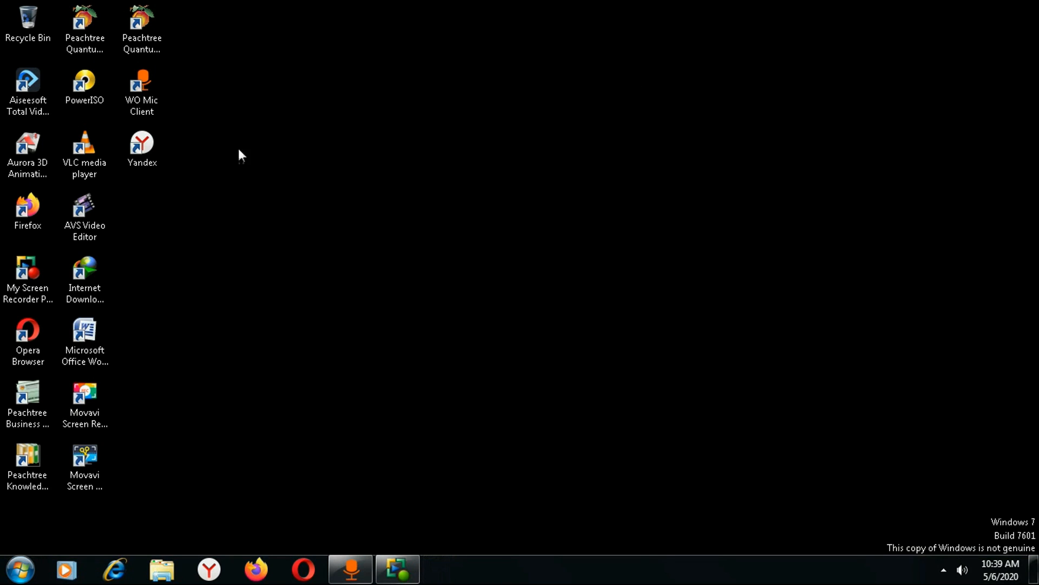
pyautogui.click(132, 162)
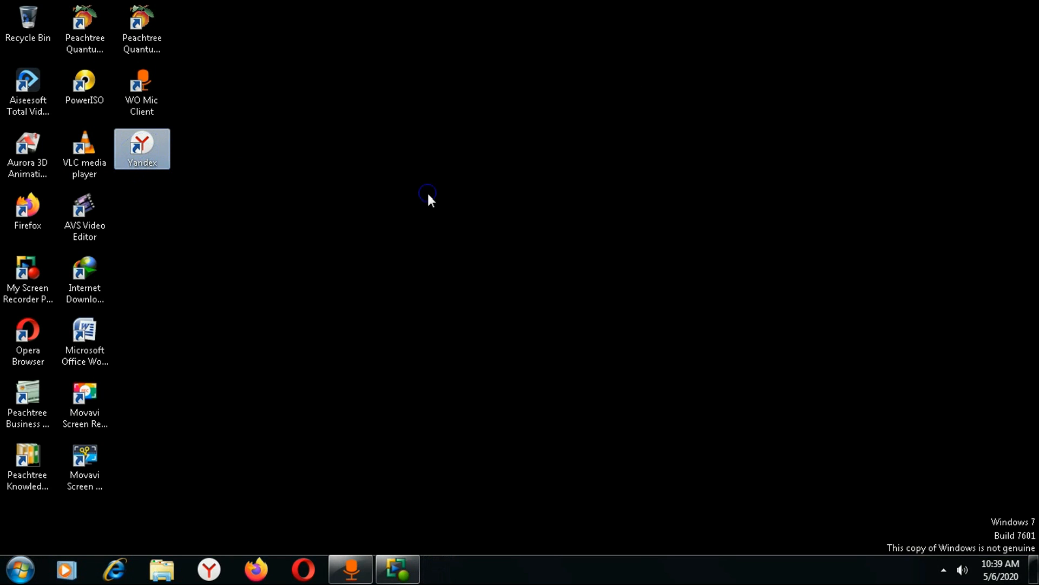
pyautogui.click(427, 194)
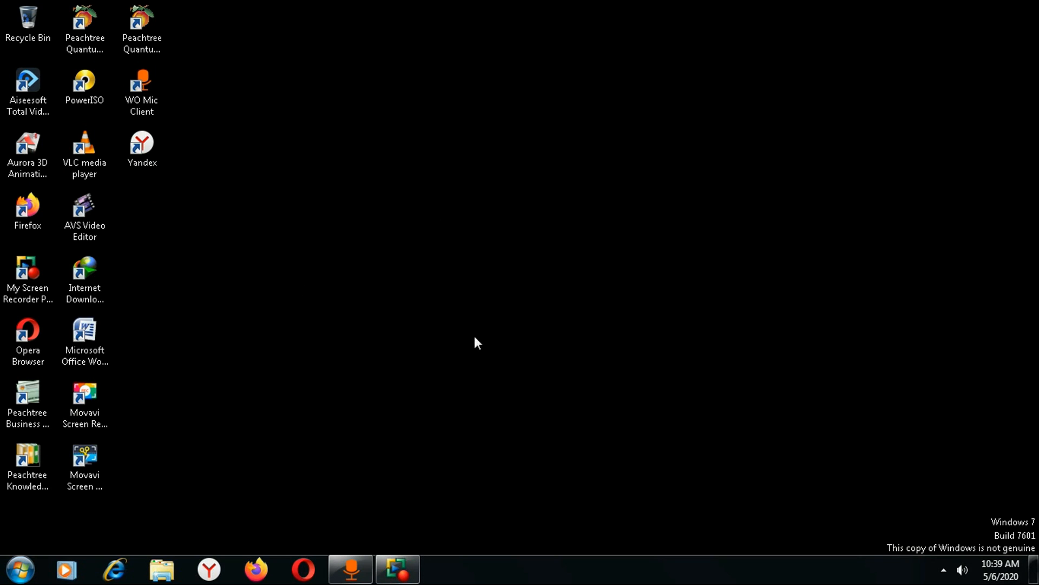
pyautogui.doubleClick(143, 22)
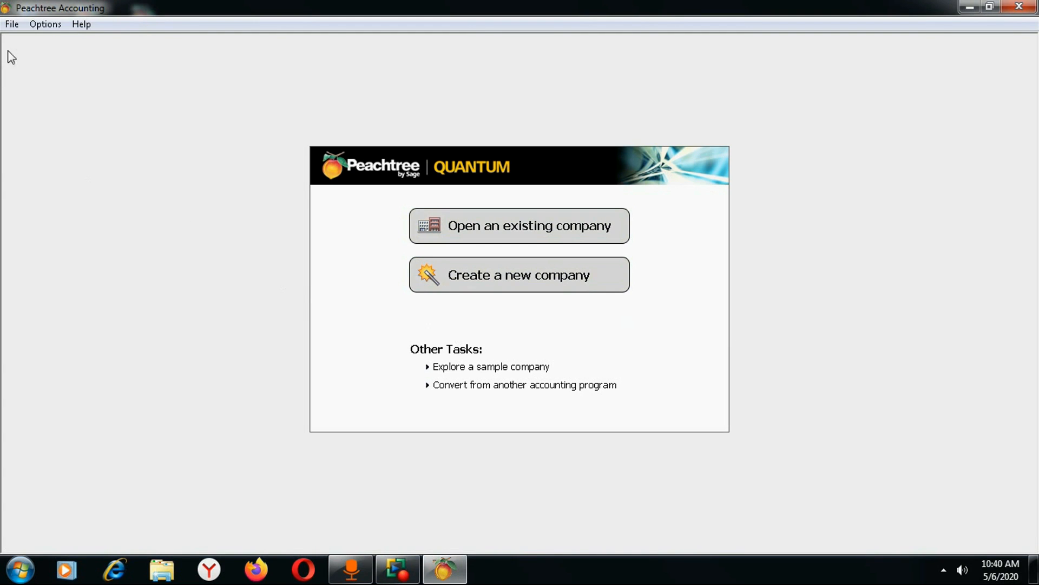
pyautogui.click(12, 25)
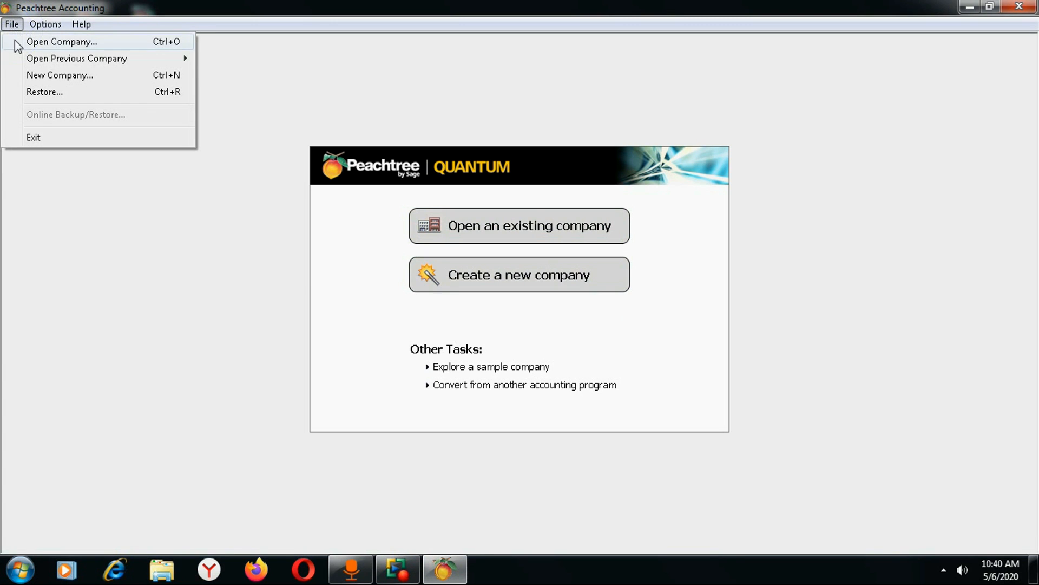
pyautogui.moveTo(86, 61)
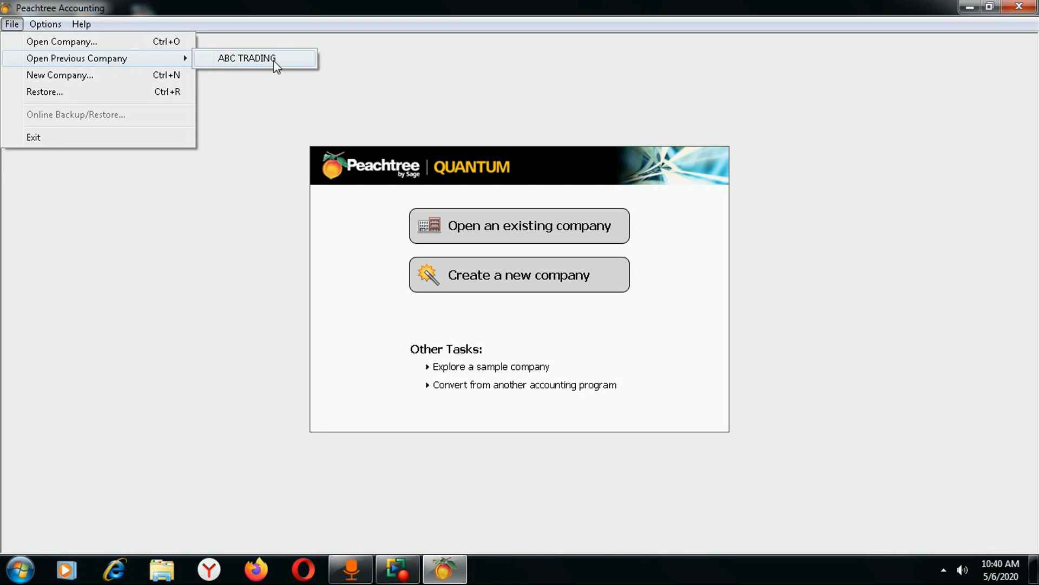
pyautogui.click(252, 58)
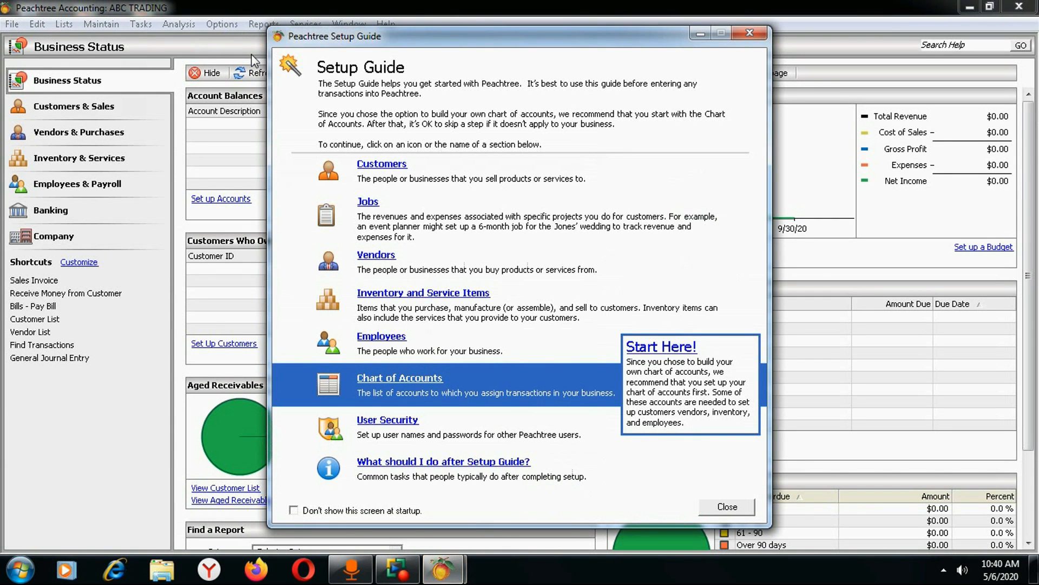
pyautogui.click(749, 33)
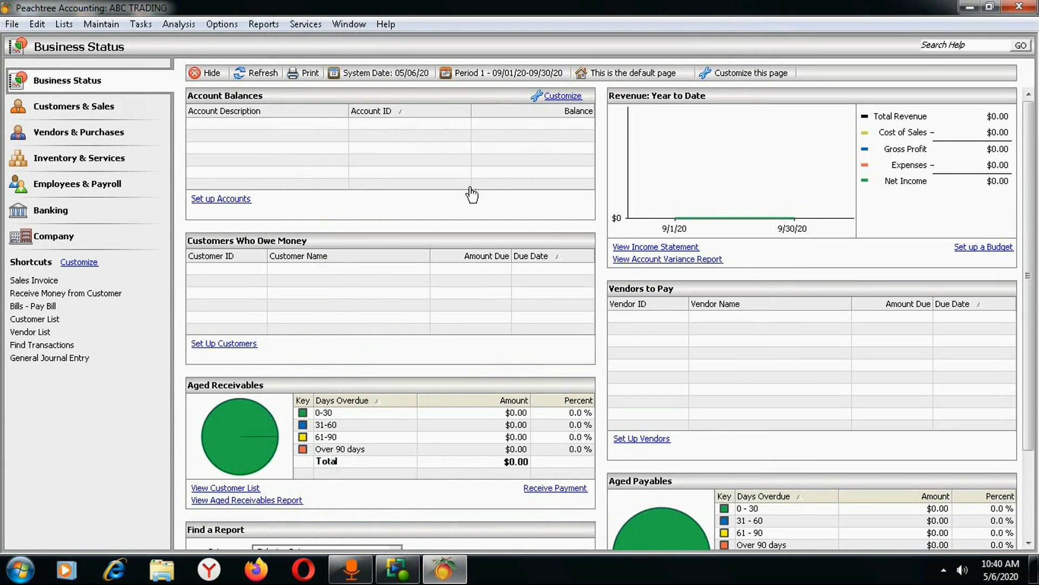
pyautogui.click(1019, 7)
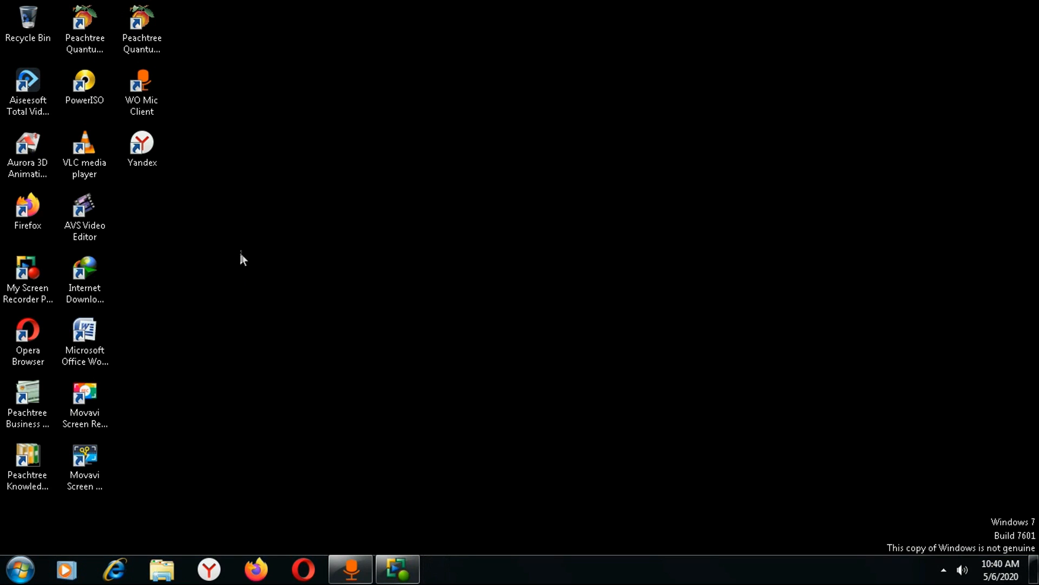
pyautogui.doubleClick(138, 25)
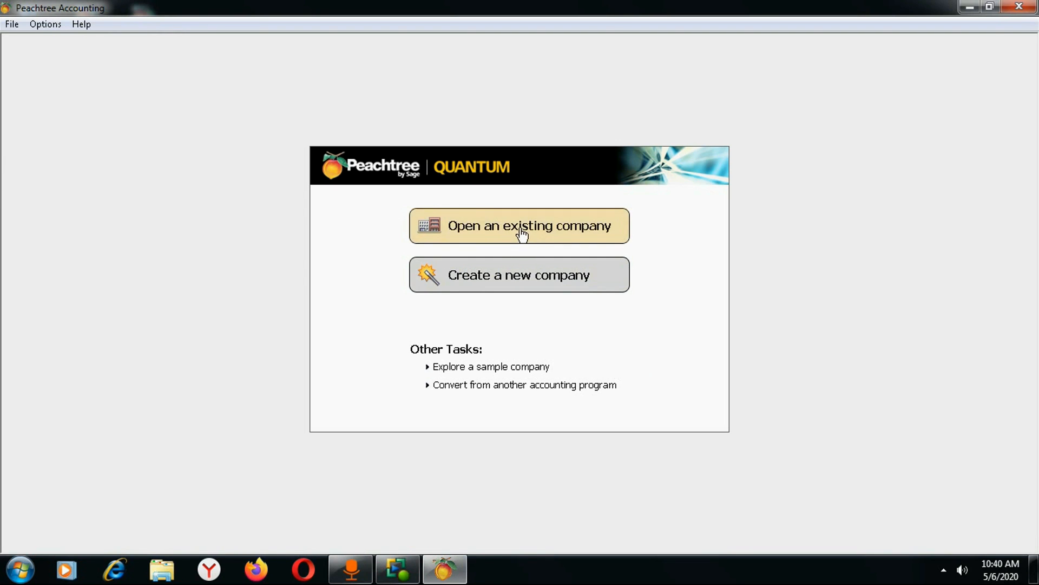
pyautogui.click(455, 221)
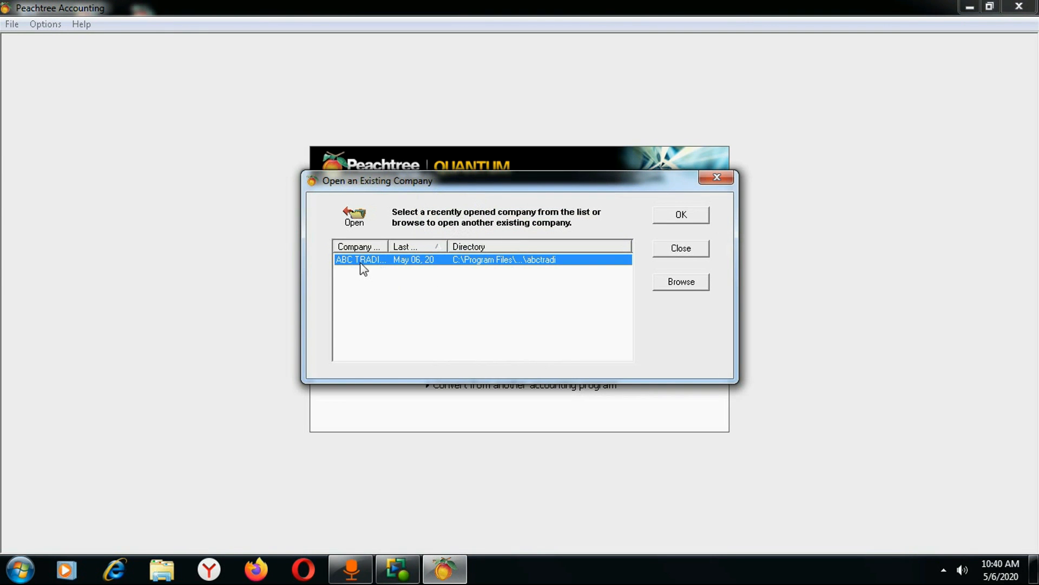
pyautogui.click(360, 261)
pyautogui.click(406, 263)
pyautogui.click(690, 214)
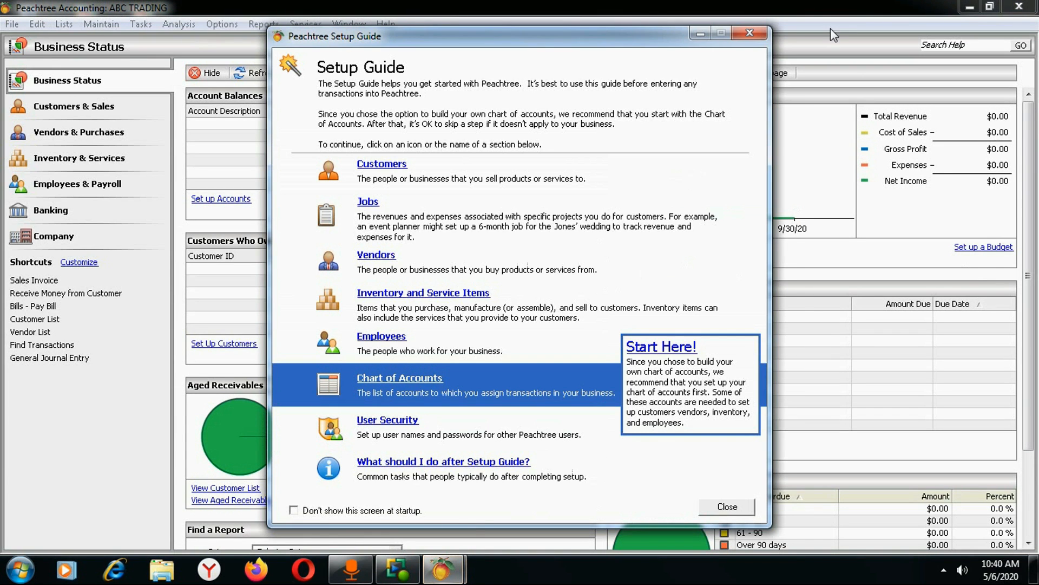
pyautogui.click(750, 33)
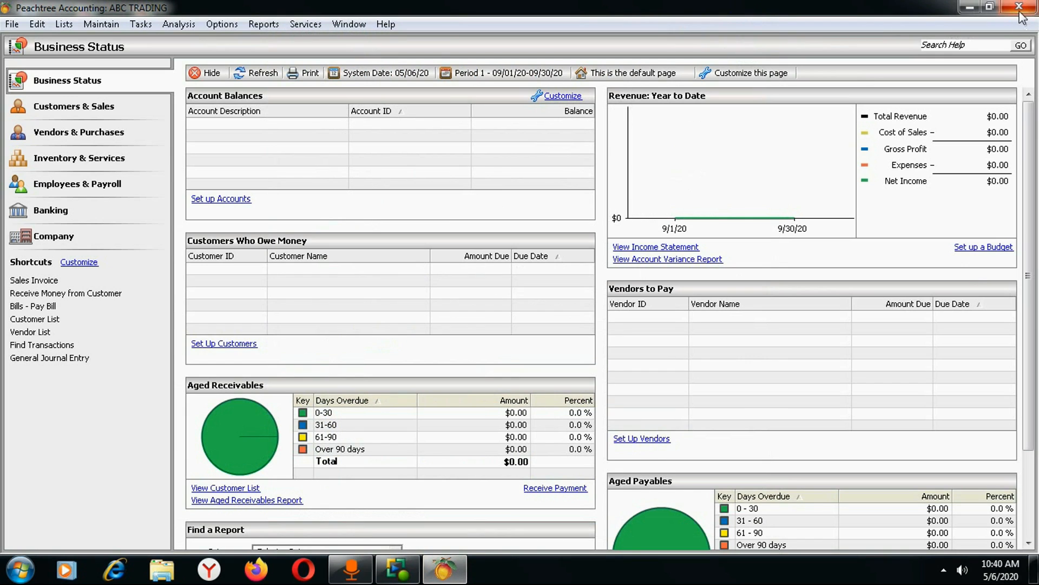
pyautogui.click(1019, 8)
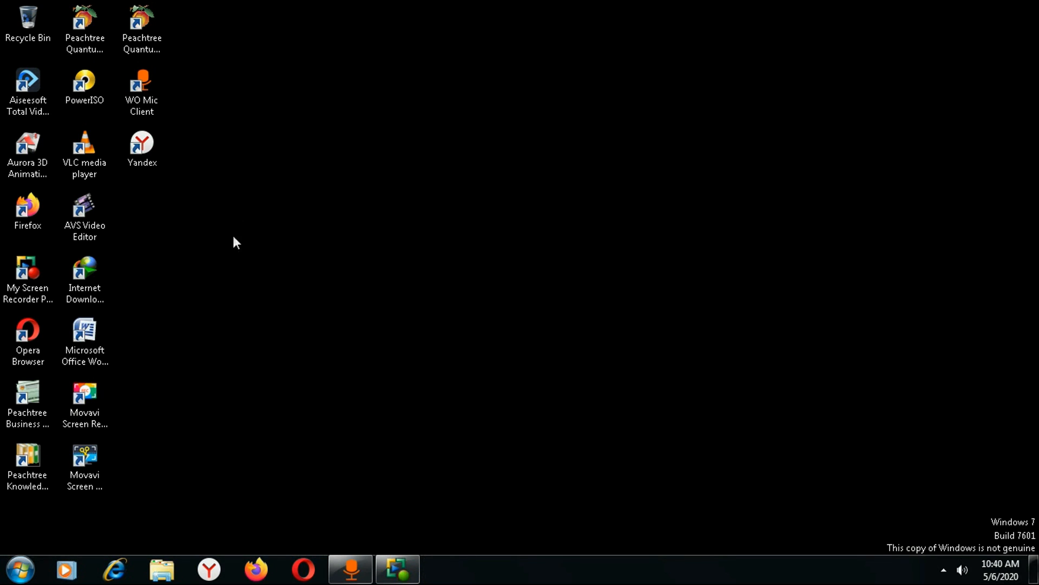
pyautogui.doubleClick(142, 22)
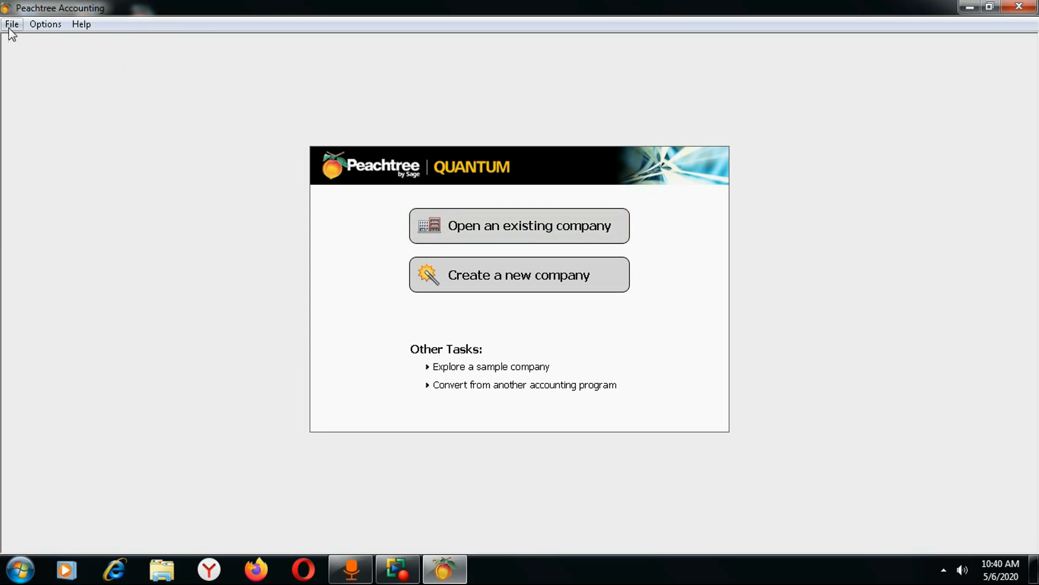
pyautogui.click(10, 27)
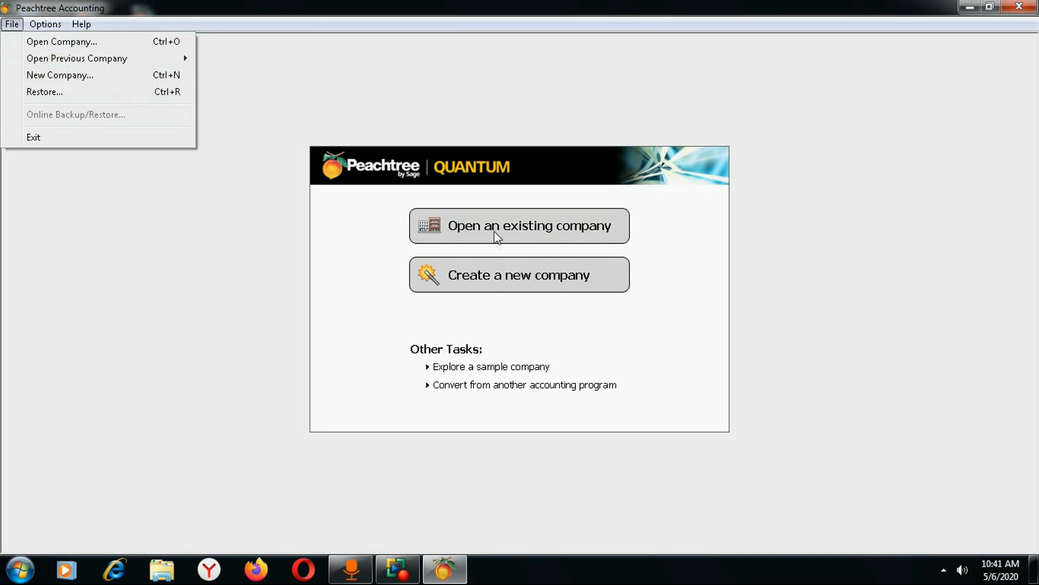
pyautogui.click(54, 41)
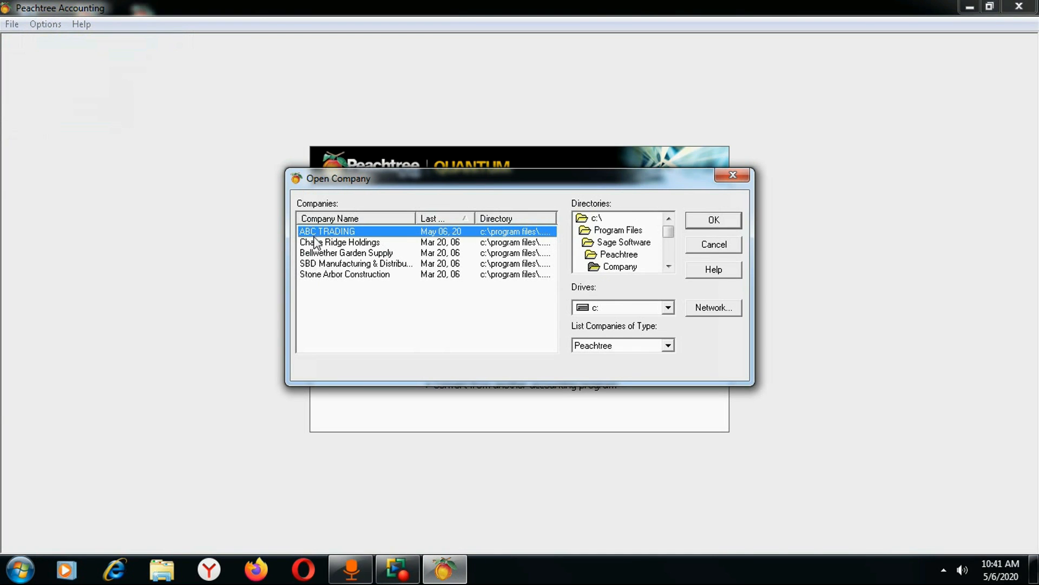
pyautogui.click(339, 232)
pyautogui.click(713, 218)
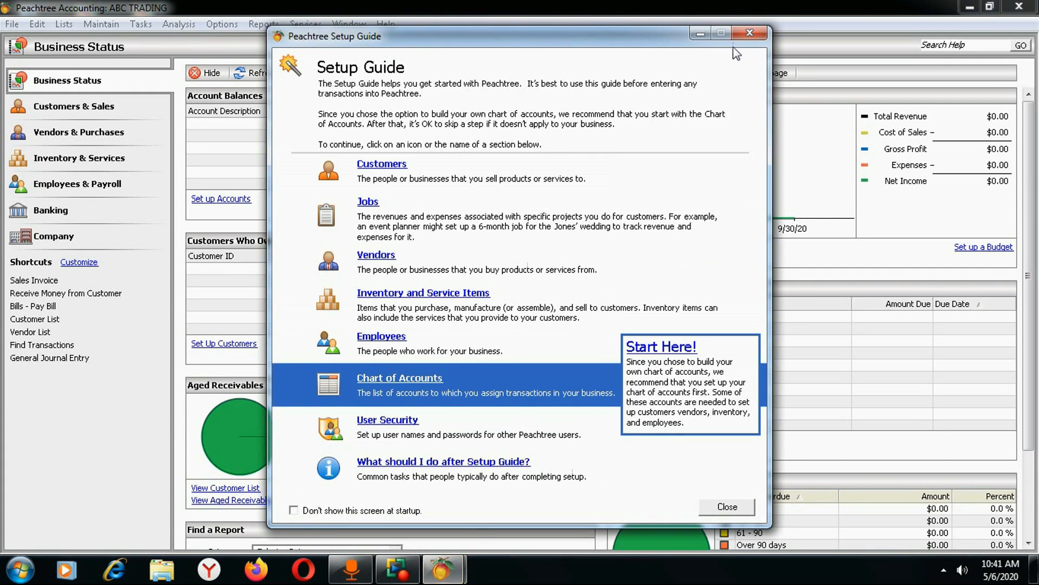
pyautogui.click(749, 34)
pyautogui.click(1019, 7)
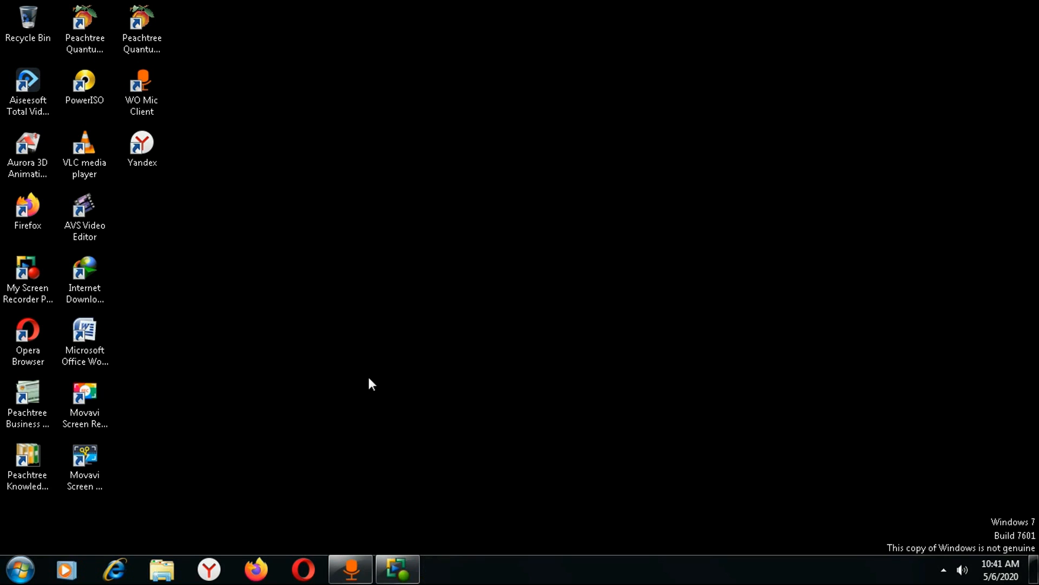
# Launch Peachtree and turn on Start with Last Opened Company in the Options menu.
pyautogui.doubleClick(137, 16)
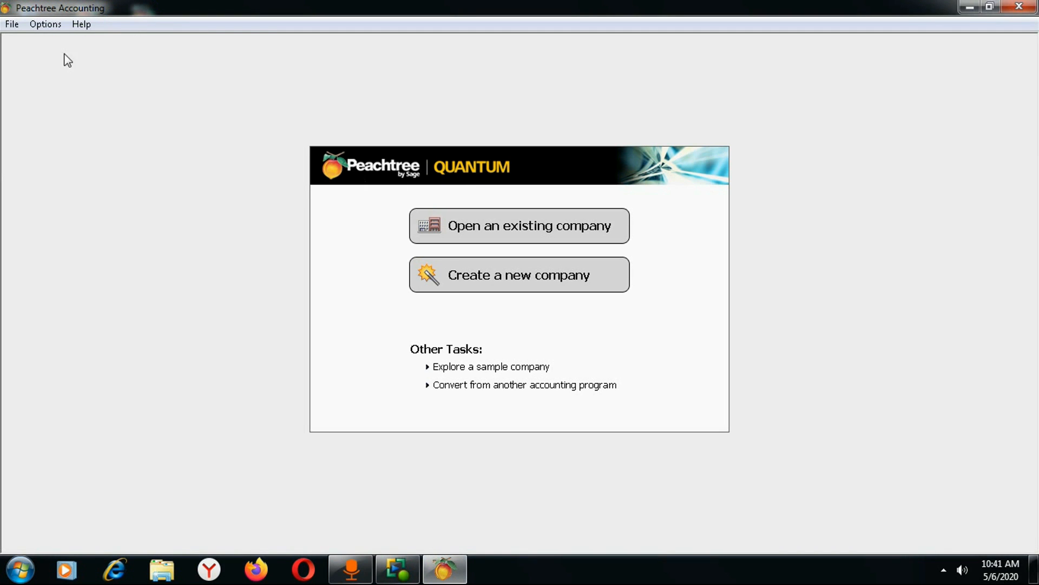
pyautogui.click(49, 30)
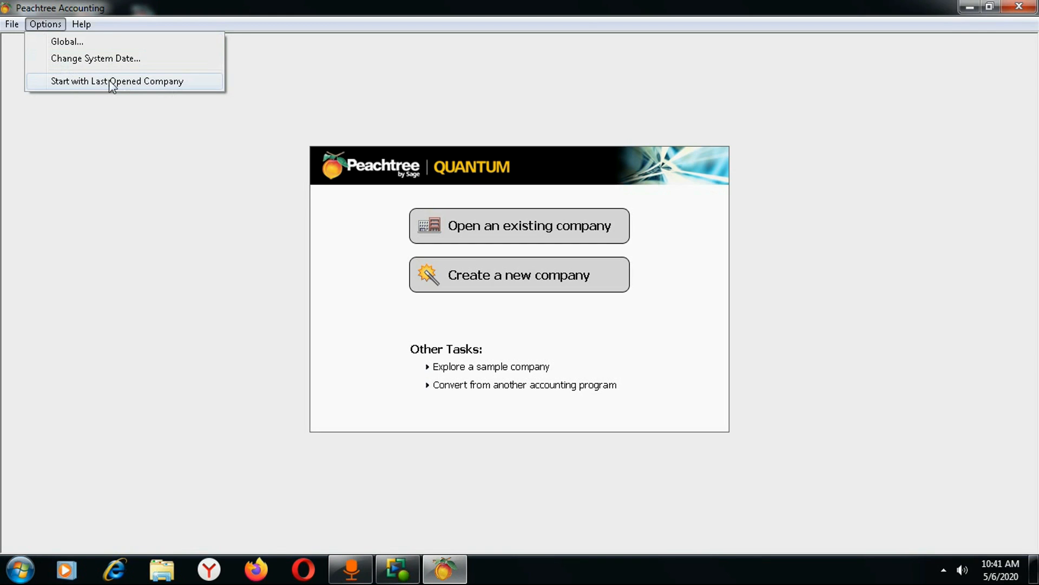
pyautogui.click(52, 82)
pyautogui.click(45, 25)
pyautogui.click(227, 168)
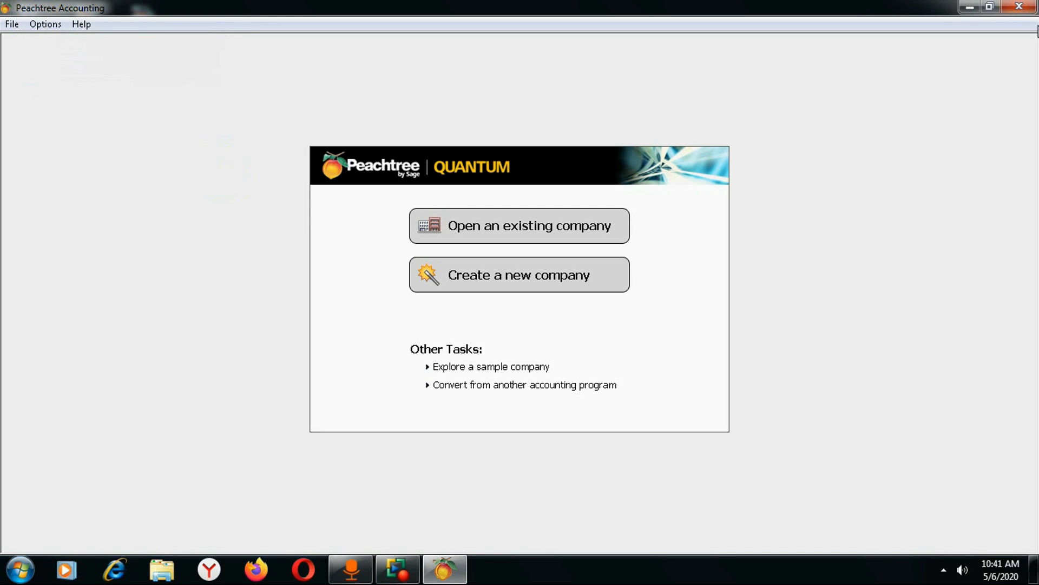
# Restart Peachtree so ABC TRADING loads automatically, and dismiss the Setup Guide.
pyautogui.click(1019, 6)
pyautogui.doubleClick(139, 21)
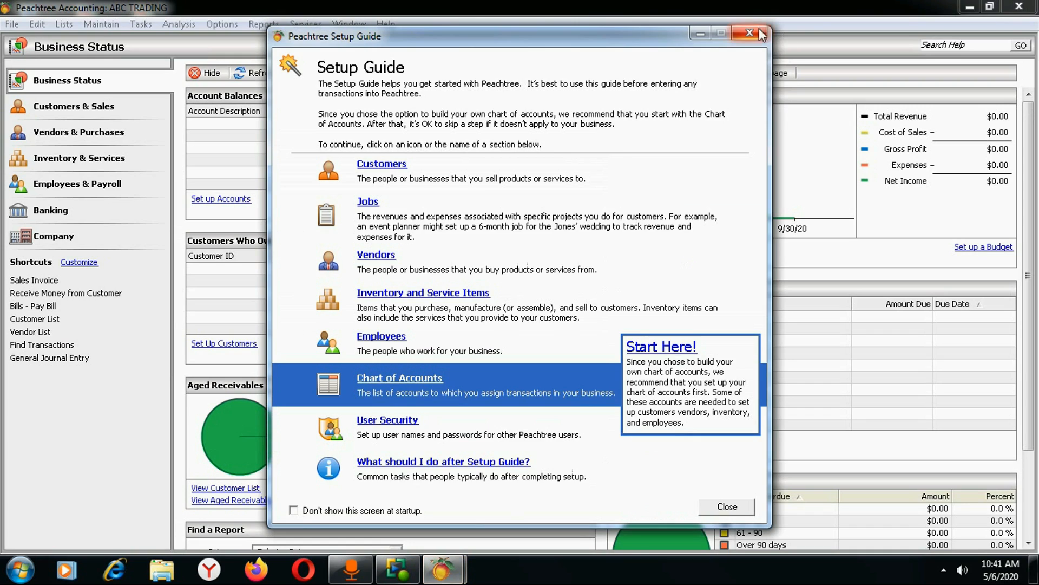
pyautogui.click(750, 33)
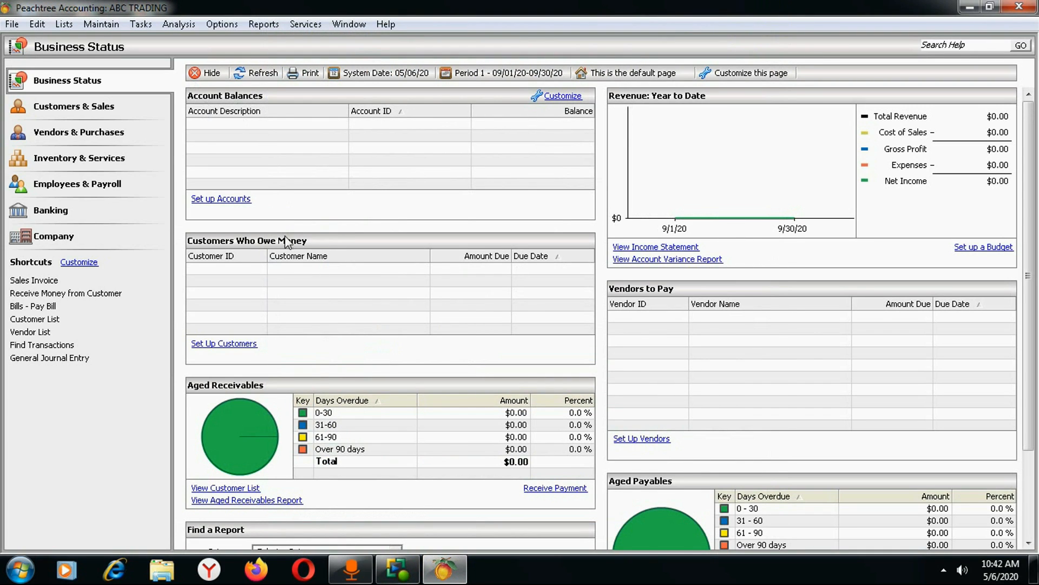
# Turn Start with Last Opened Company back off, then relaunch and exit Peachtree to the desktop.
pyautogui.click(223, 24)
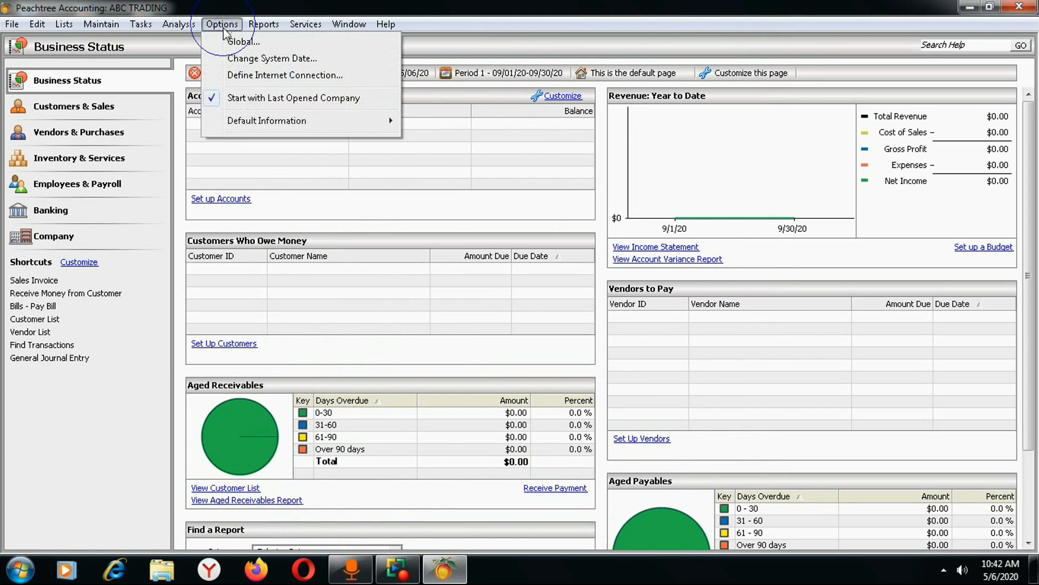
pyautogui.click(216, 98)
pyautogui.click(1019, 7)
pyautogui.doubleClick(144, 20)
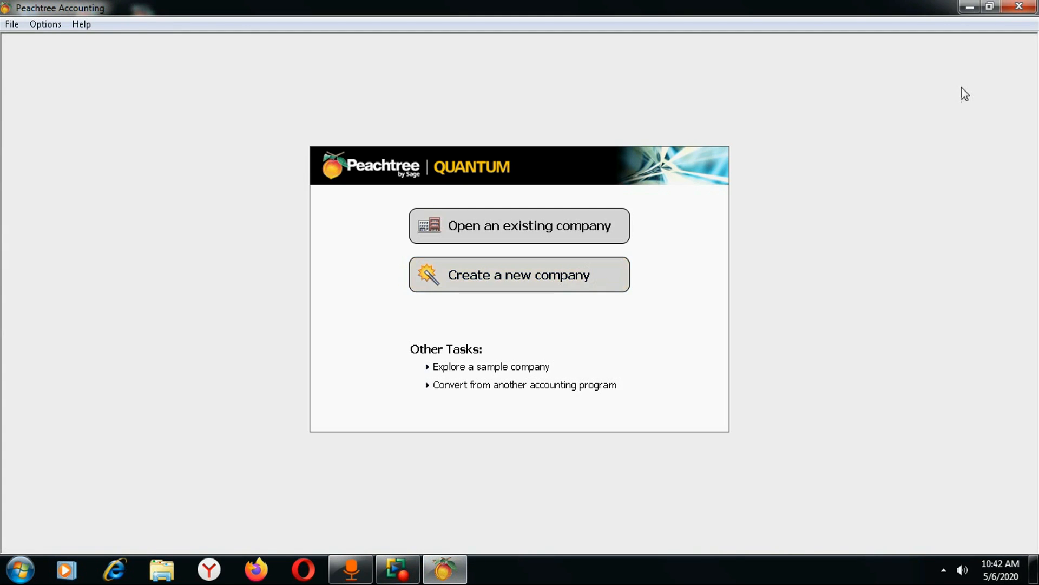
pyautogui.click(1020, 6)
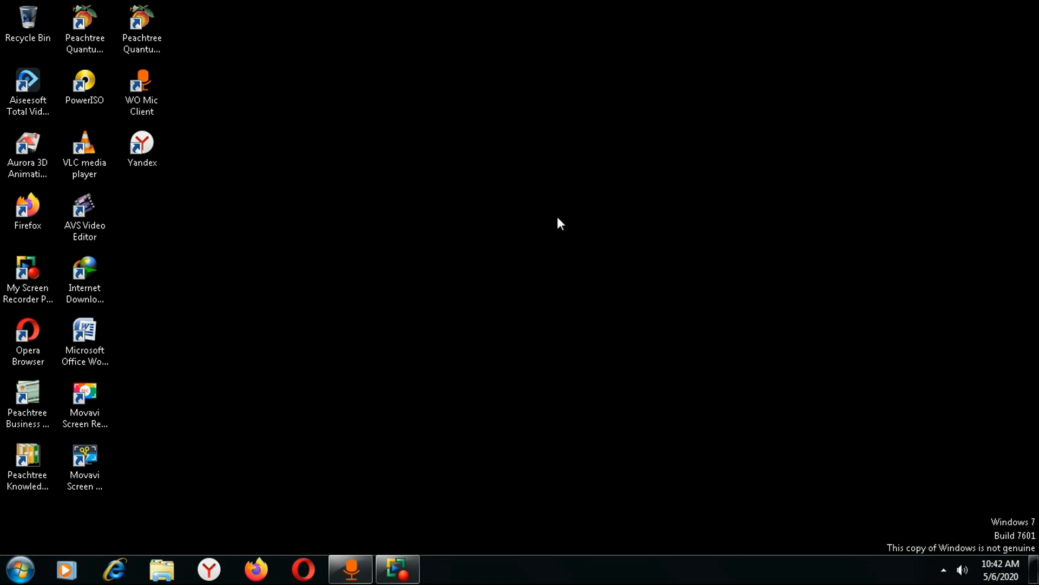